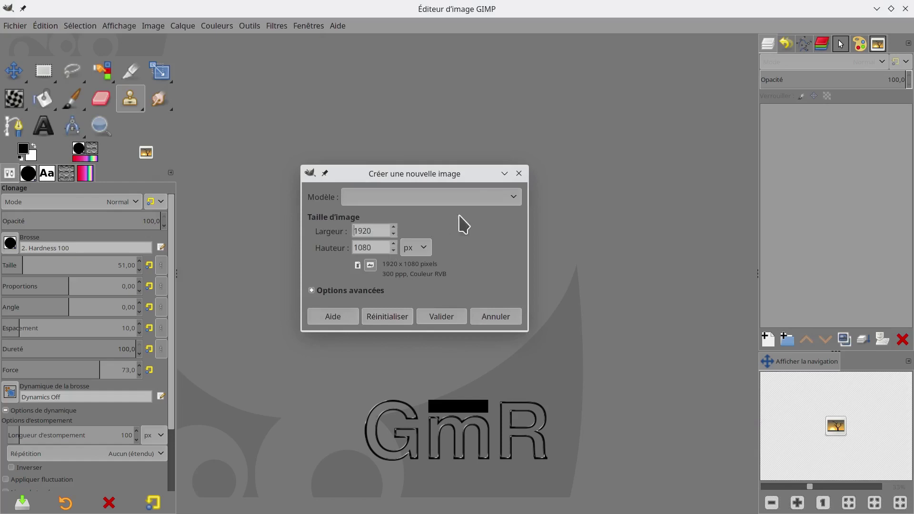
# - Browse the predefined size templates offered for the new image
pyautogui.click(516, 200)
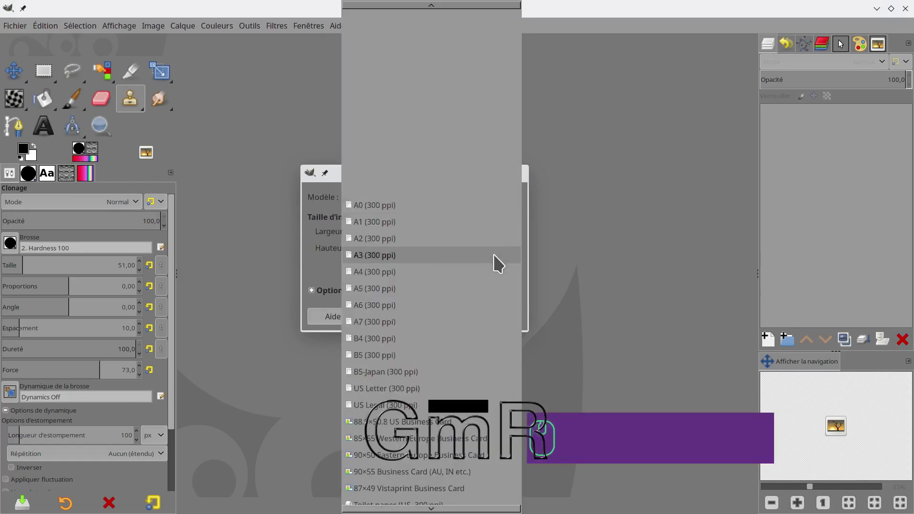
pyautogui.scroll(-2, 479, 333)
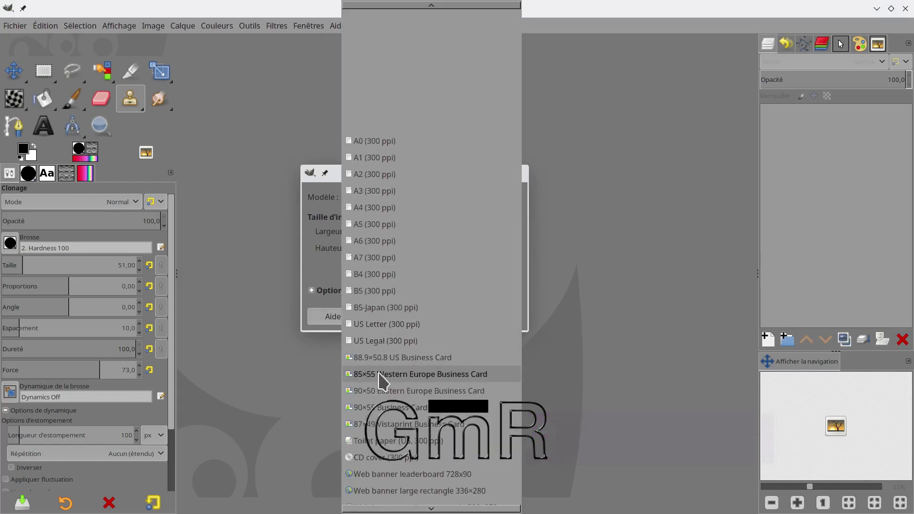
pyautogui.scroll(-1, 383, 381)
pyautogui.scroll(-4, 386, 418)
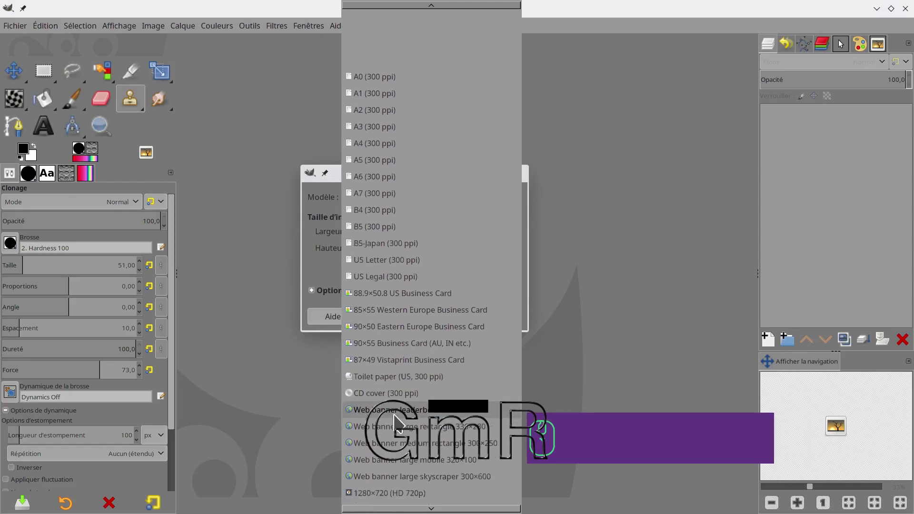
pyautogui.scroll(-3, 395, 416)
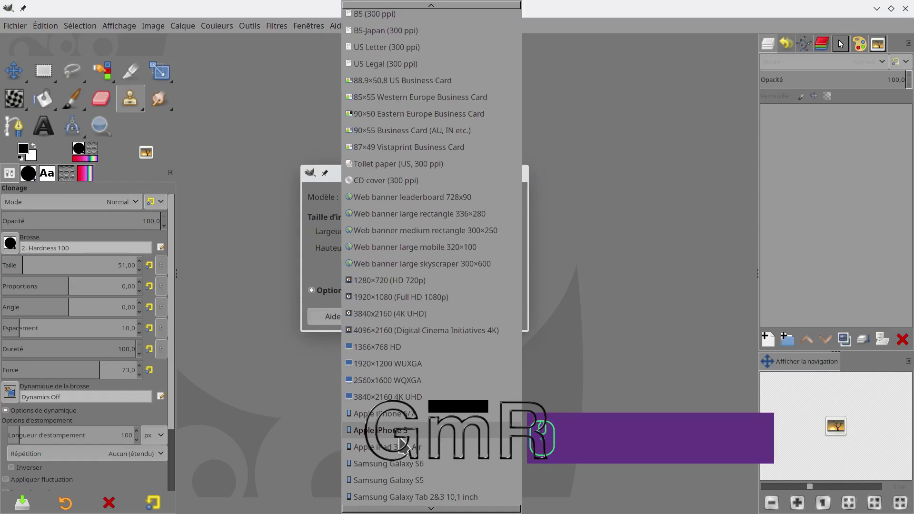
pyautogui.click(605, 292)
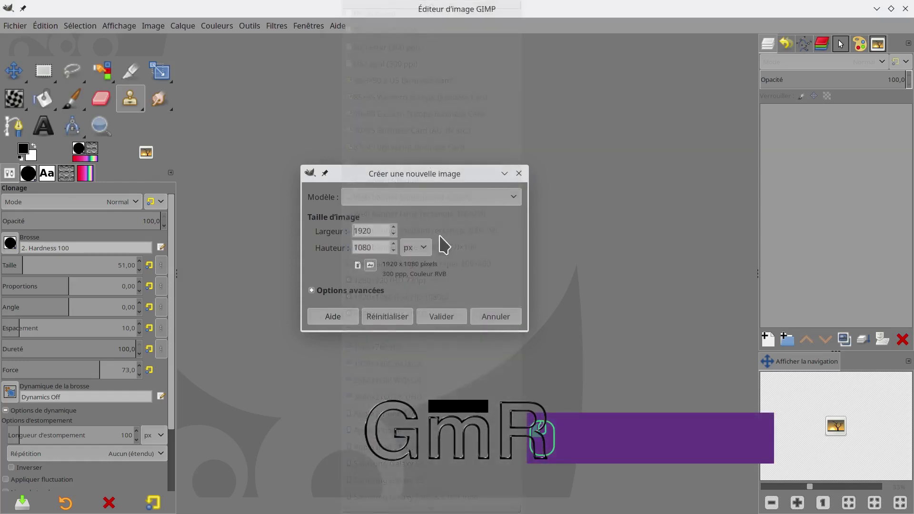
# - Copy the new image's width value into its height so that it is 1920 px
pyautogui.moveTo(381, 232); pyautogui.dragTo(298, 231)
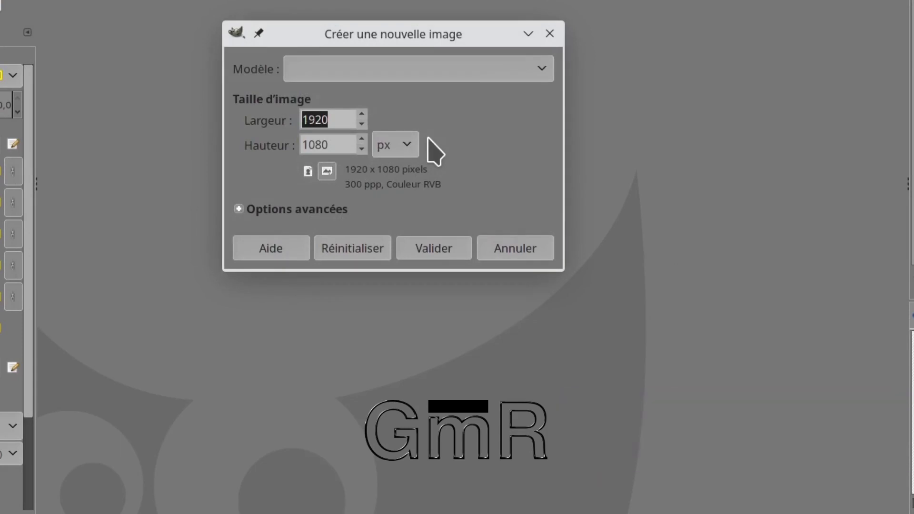
pyautogui.hotkey('ctrl', 'c')
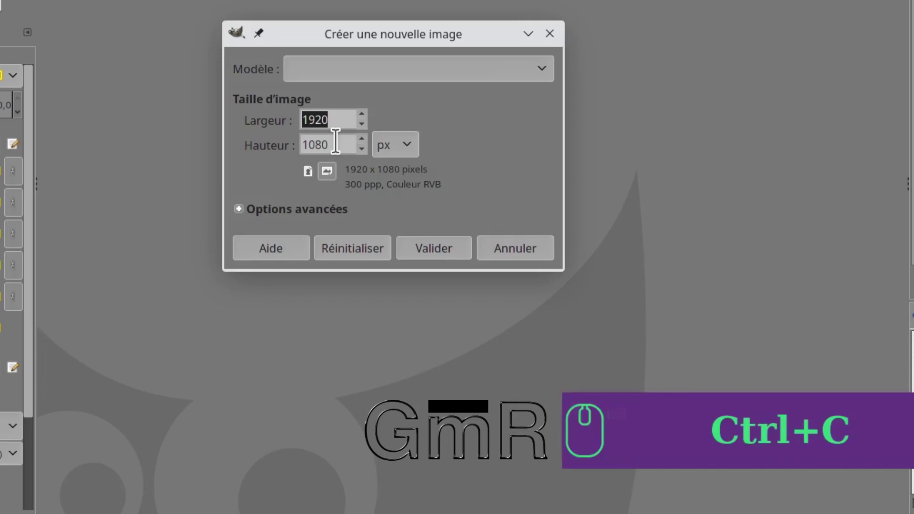
pyautogui.doubleClick(307, 144)
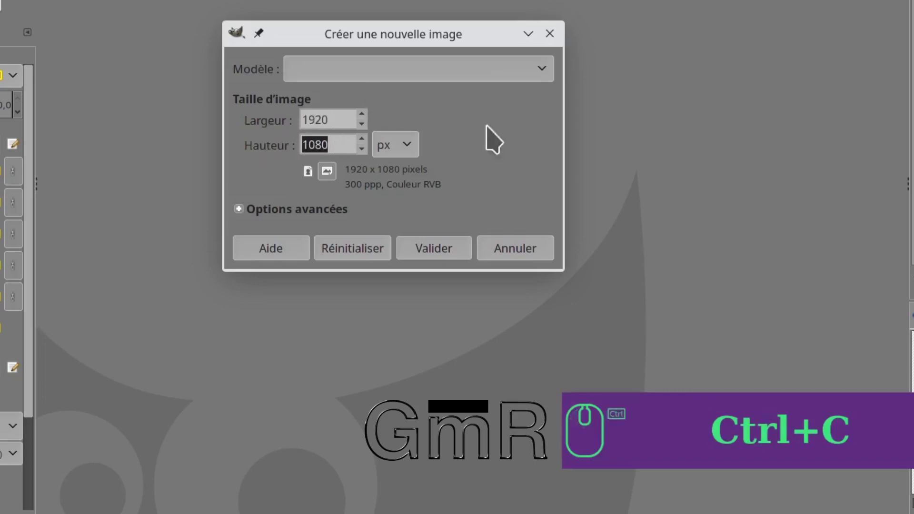
pyautogui.hotkey('ctrl', 'v')
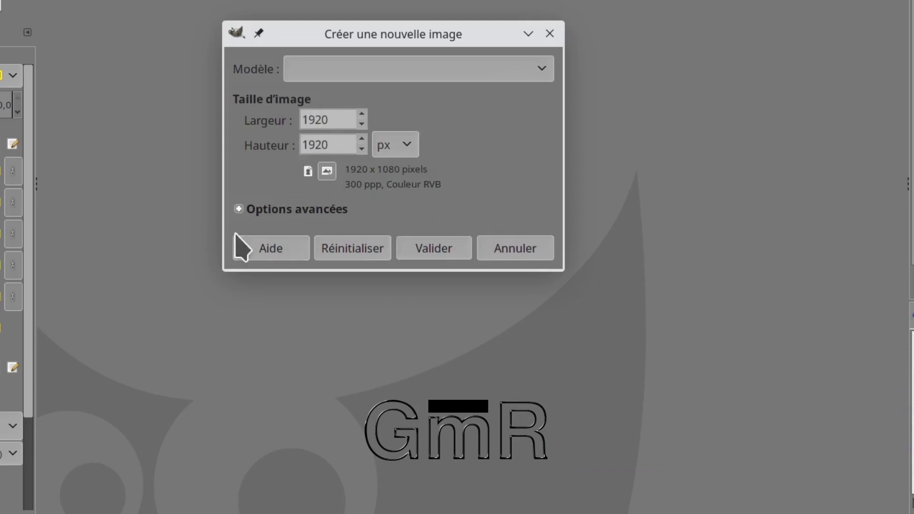
# - Expand the new image's advanced options and set the X and Y resolution to 100 pixels/in
pyautogui.click(239, 211)
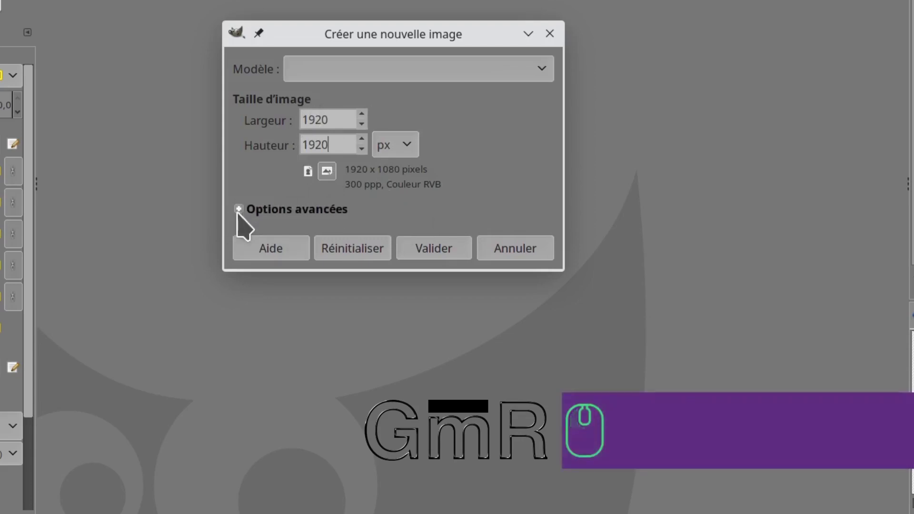
pyautogui.click(239, 211)
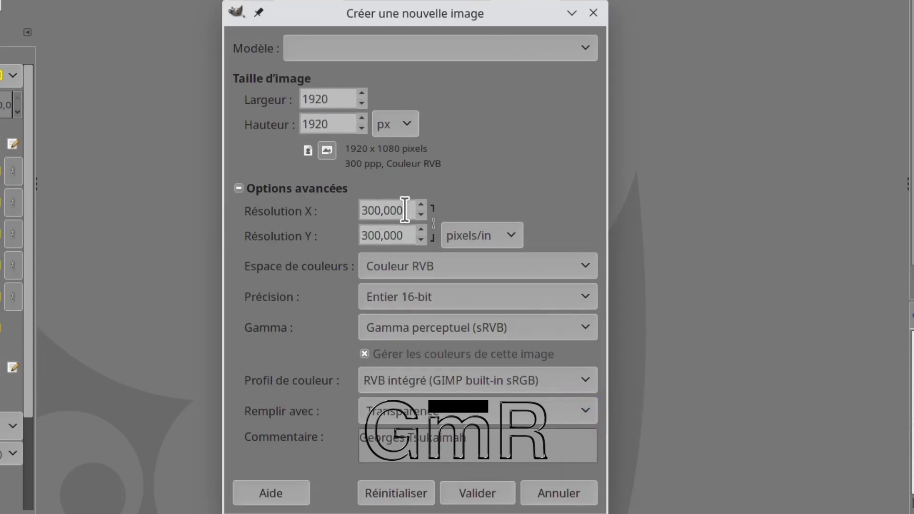
pyautogui.moveTo(404, 210); pyautogui.dragTo(321, 209)
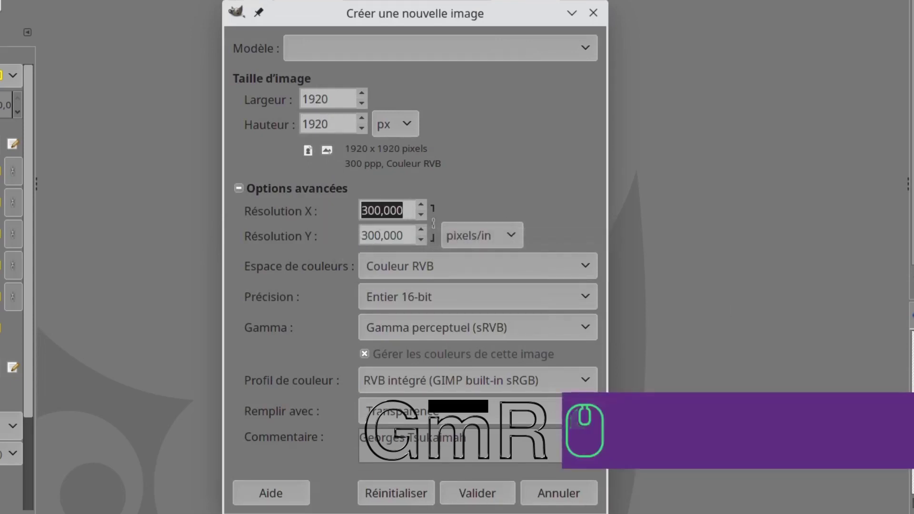
pyautogui.write('100')
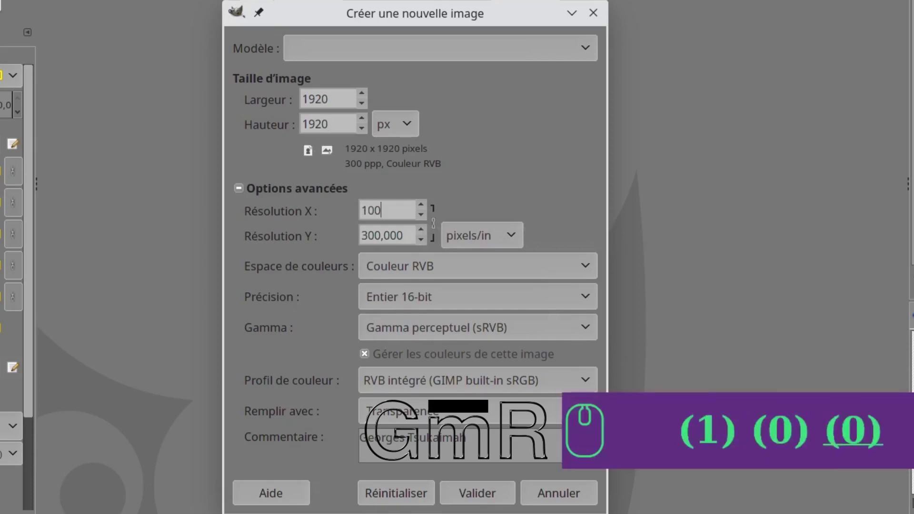
pyautogui.click(402, 235)
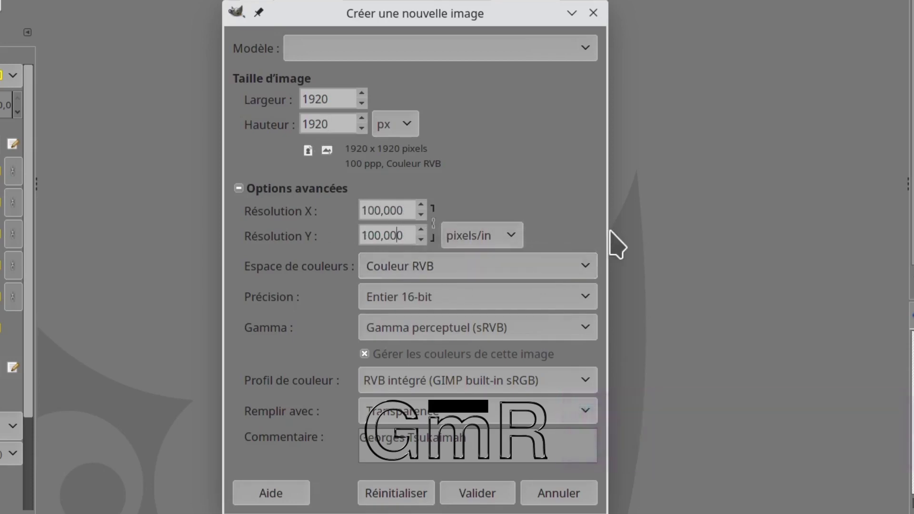
# - Set the precision to Entier 8-bit and create the new image
pyautogui.click(586, 299)
pyautogui.click(450, 273)
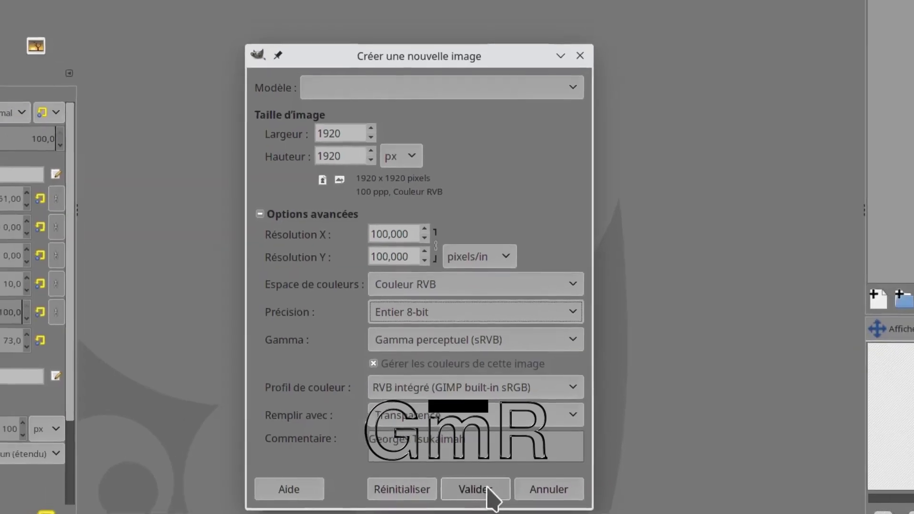
pyautogui.click(487, 489)
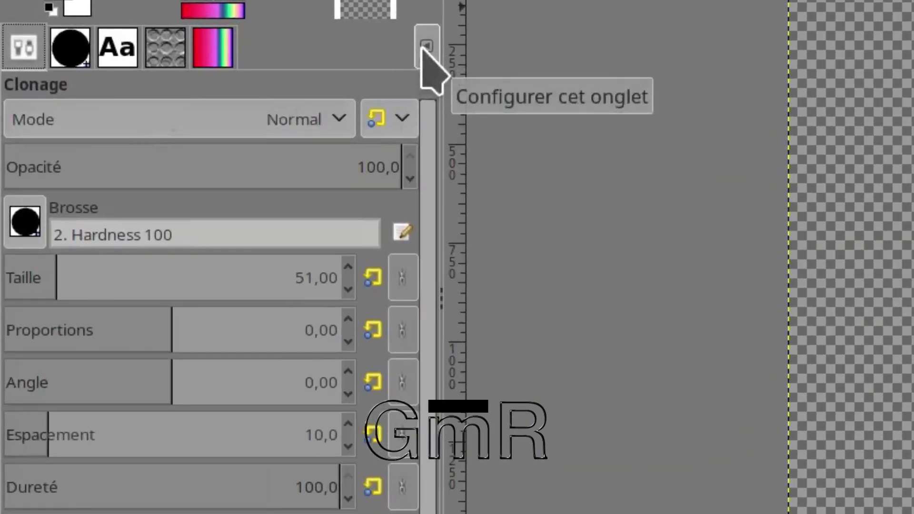
# - Add the Peinture en symétrie dialog as a tab beside the tool options
pyautogui.click(170, 175)
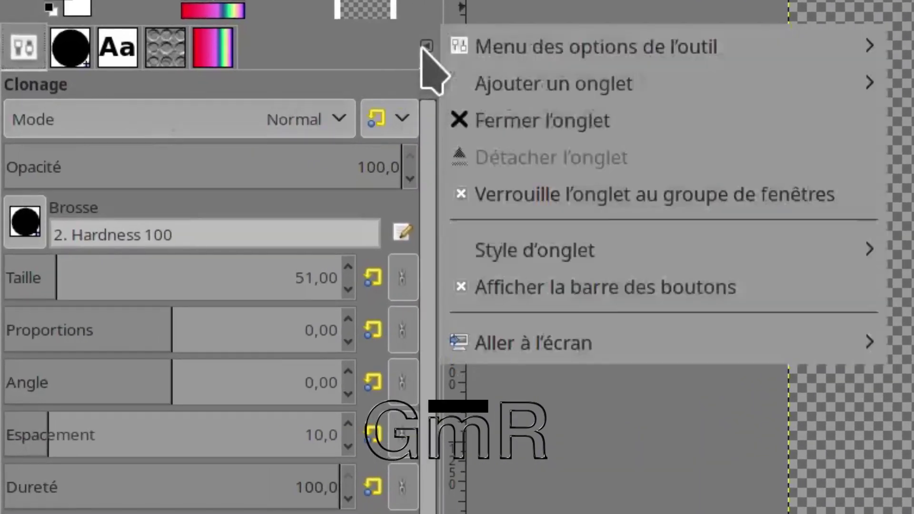
pyautogui.moveTo(520, 42)
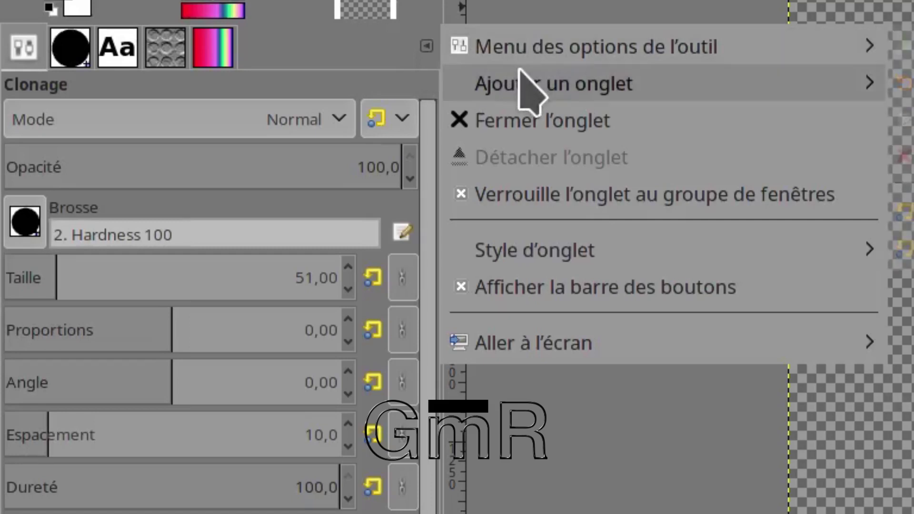
pyautogui.moveTo(520, 70)
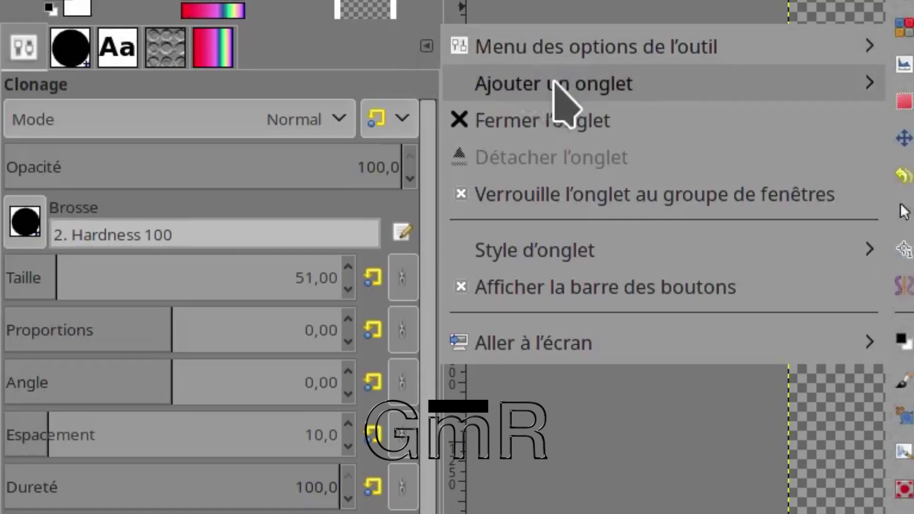
pyautogui.moveTo(546, 82)
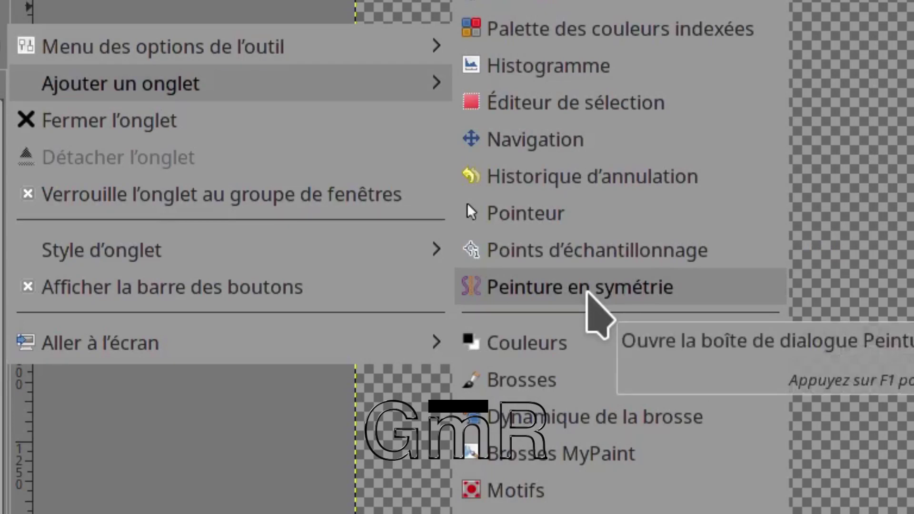
pyautogui.click(587, 289)
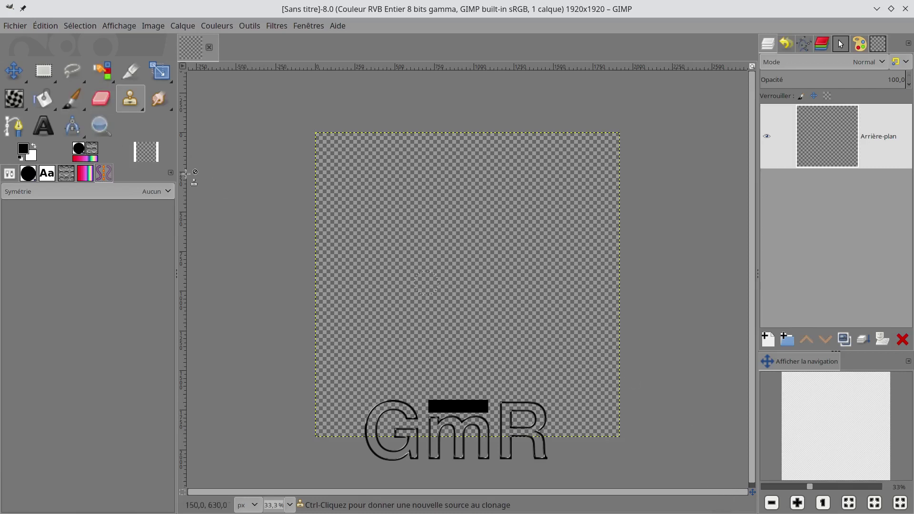
# - Paint a black diagonal Paintbrush stroke from the canvas's upper-left corner area to its lower right, without symmetry
pyautogui.click(72, 99)
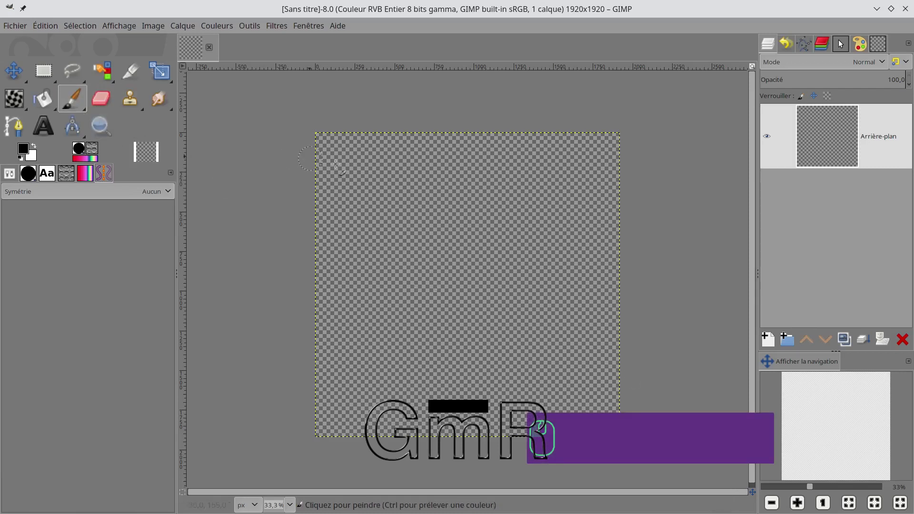
pyautogui.moveTo(336, 163); pyautogui.dragTo(442, 270)
pyautogui.moveTo(503, 338); pyautogui.dragTo(548, 364)
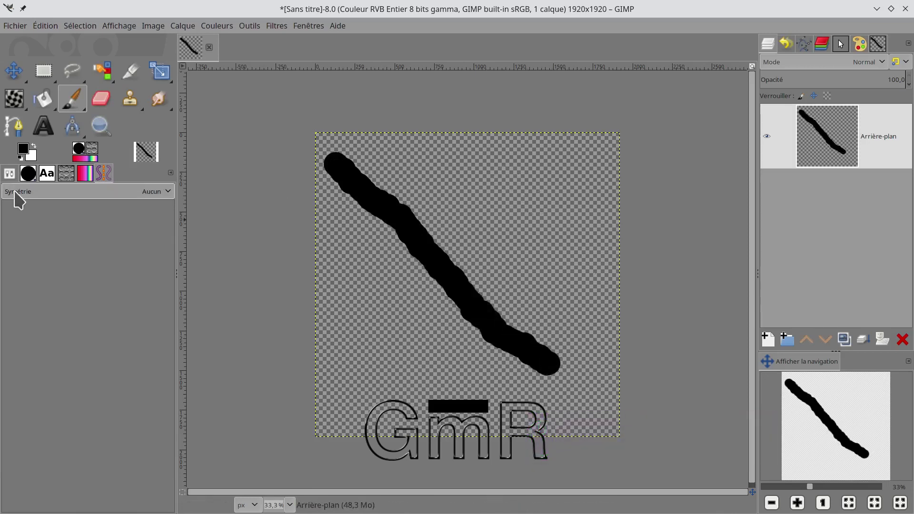
# - Set the symmetry type to Miroir and paint a second diagonal stroke crossing the first, with no mirror axis enabled
pyautogui.click(168, 195)
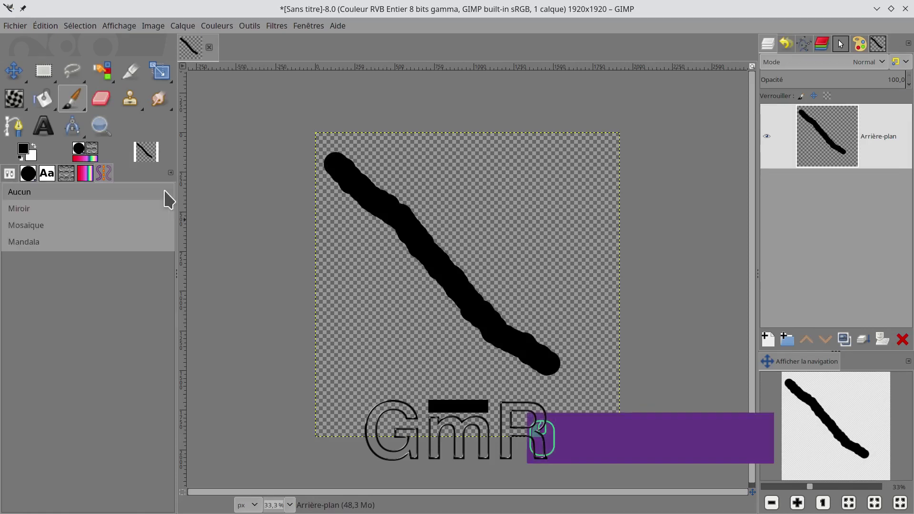
pyautogui.click(101, 219)
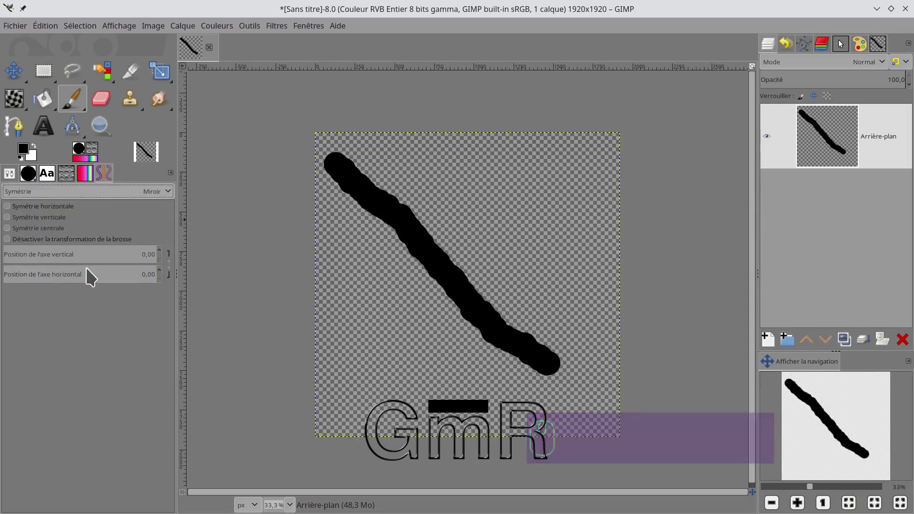
pyautogui.moveTo(510, 184); pyautogui.dragTo(400, 355)
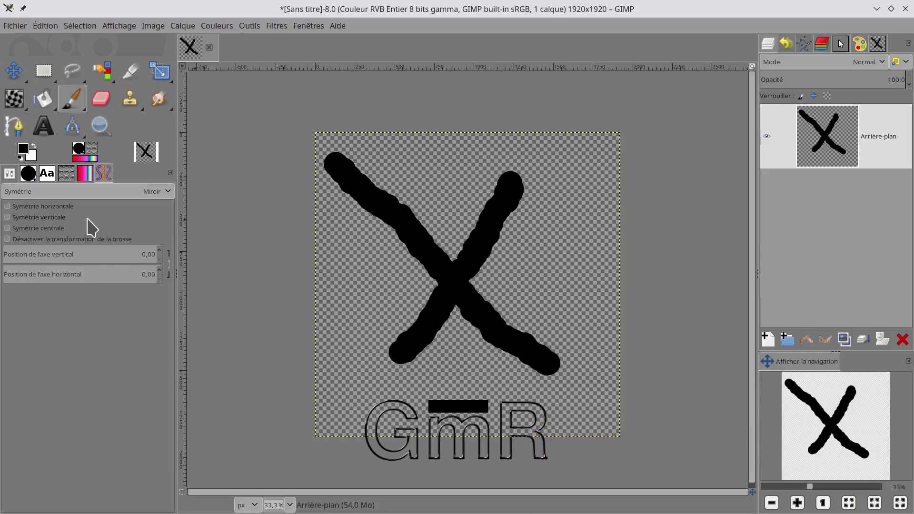
# - Enable Symétrie horizontale and paint two separate dots in the upper part of the canvas
pyautogui.click(18, 208)
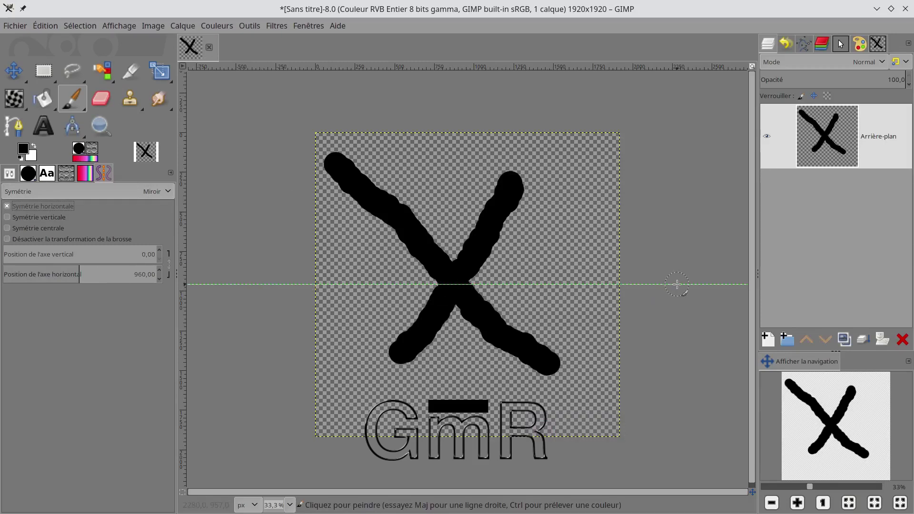
pyautogui.click(575, 162)
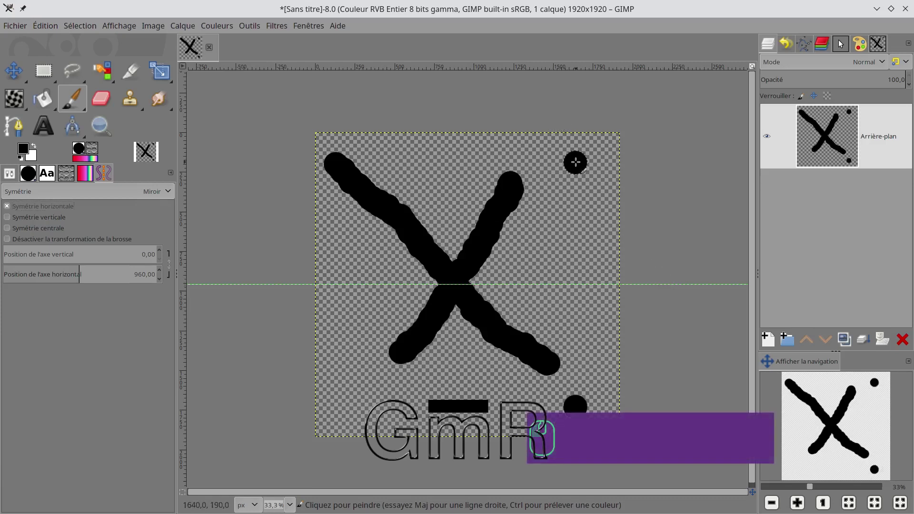
pyautogui.click(438, 154)
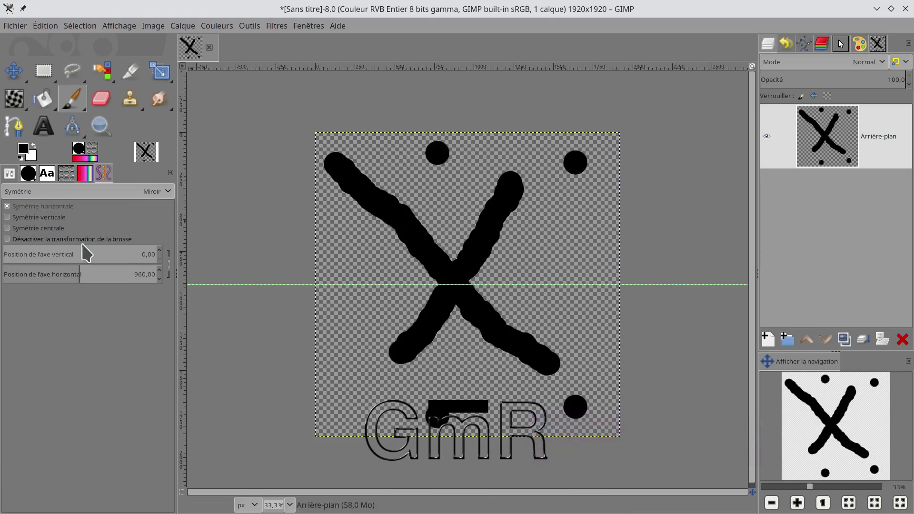
# - Enable Symétrie verticale as well and paint two dots in the left part of the canvas
pyautogui.click(7, 217)
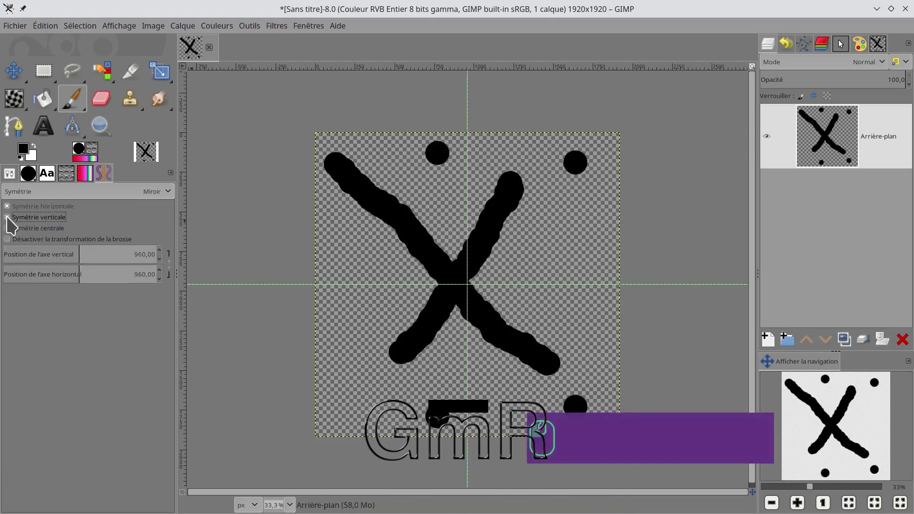
pyautogui.click(352, 344)
pyautogui.click(370, 261)
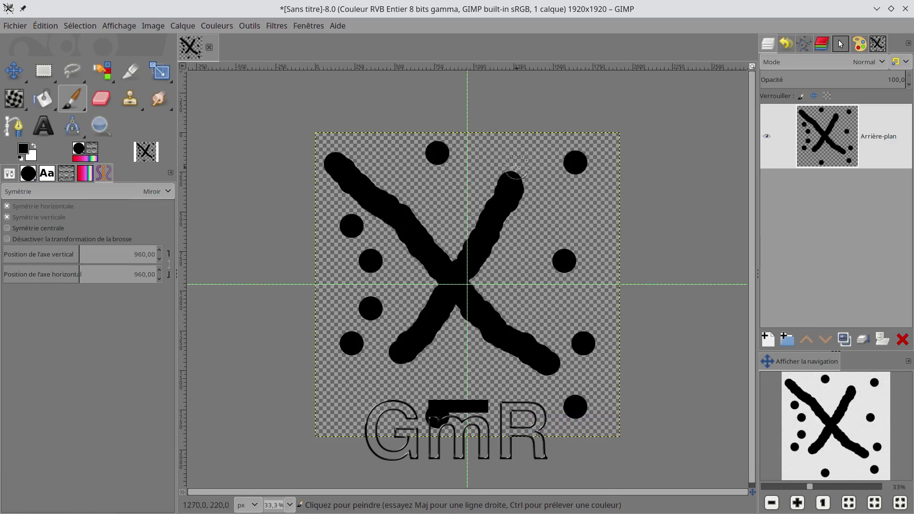
# - Leave only Symétrie centrale enabled and paint a long stroke across the upper edge of the canvas
pyautogui.click(9, 229)
pyautogui.click(8, 216)
pyautogui.click(10, 208)
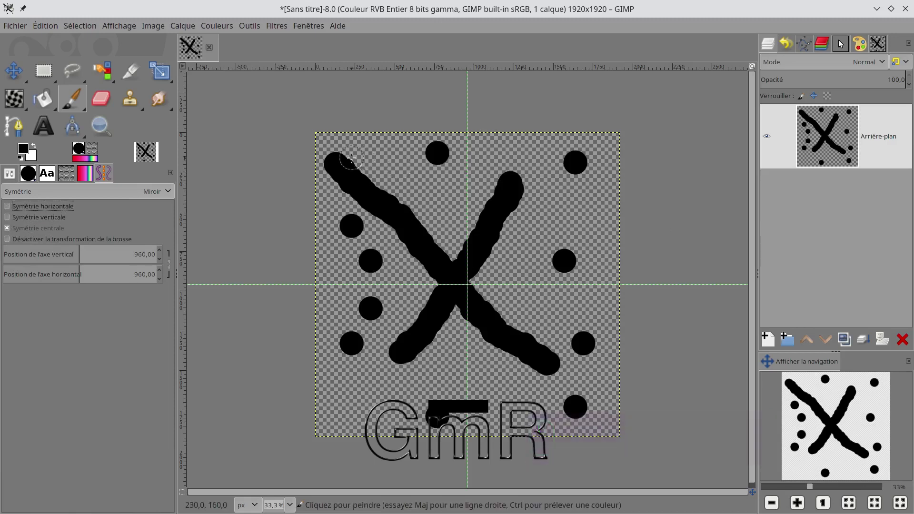
pyautogui.moveTo(362, 150)
pyautogui.mouseDown()
pyautogui.moveTo(464, 146)
pyautogui.moveTo(586, 170)
pyautogui.mouseUp()
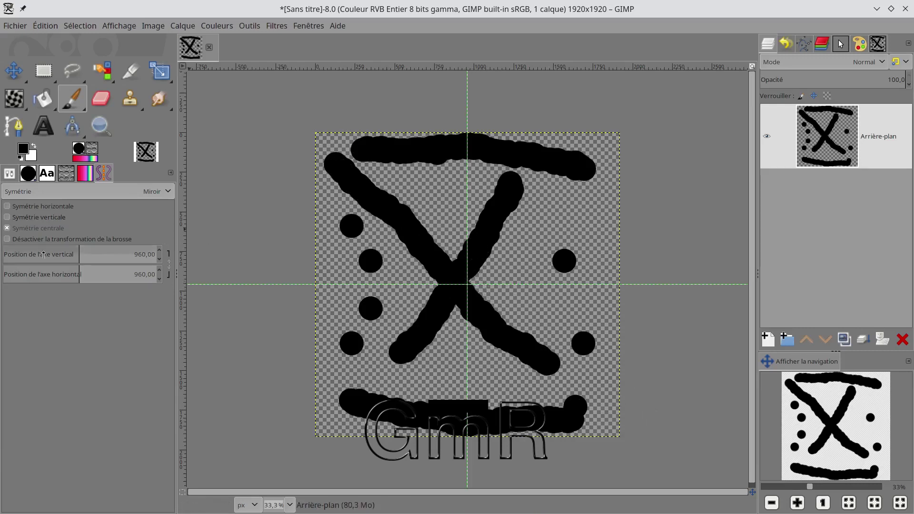
# - Move the vertical symmetry axis to 1287,95 and paint a curved stroke across it in the right half of the canvas
pyautogui.moveTo(92, 255); pyautogui.dragTo(106, 255)
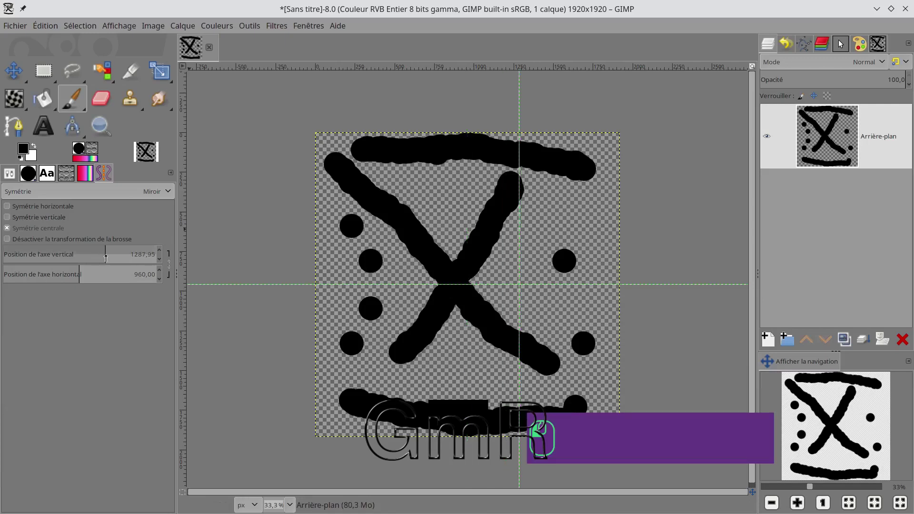
pyautogui.click(576, 213)
pyautogui.moveTo(575, 213)
pyautogui.mouseDown()
pyautogui.moveTo(548, 207)
pyautogui.moveTo(471, 257)
pyautogui.moveTo(560, 324)
pyautogui.moveTo(580, 238)
pyautogui.moveTo(529, 252)
pyautogui.moveTo(491, 243)
pyautogui.mouseUp()
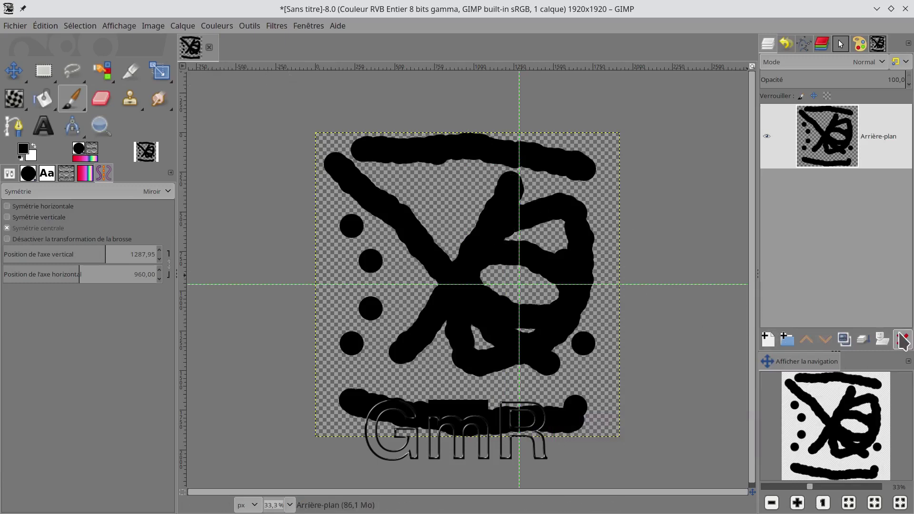
# - Replace the painted layer with a new 1920 × 1920 px layer filled with white
pyautogui.click(768, 339)
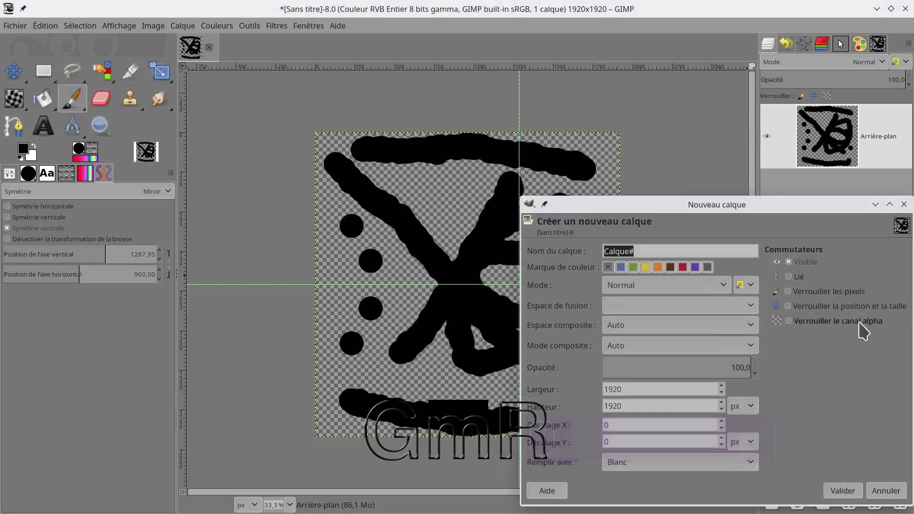
pyautogui.click(842, 491)
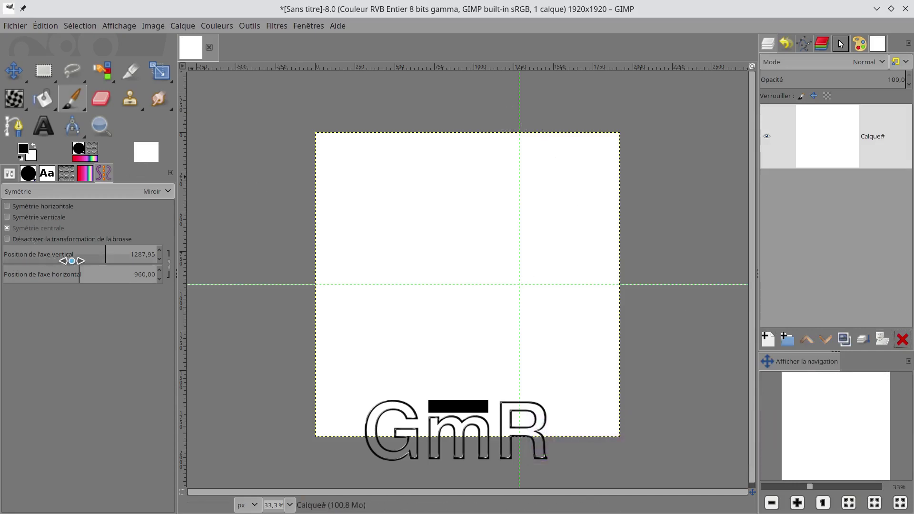
# - Link the vertical and horizontal symmetry axis positions and move both to 960
pyautogui.click(169, 266)
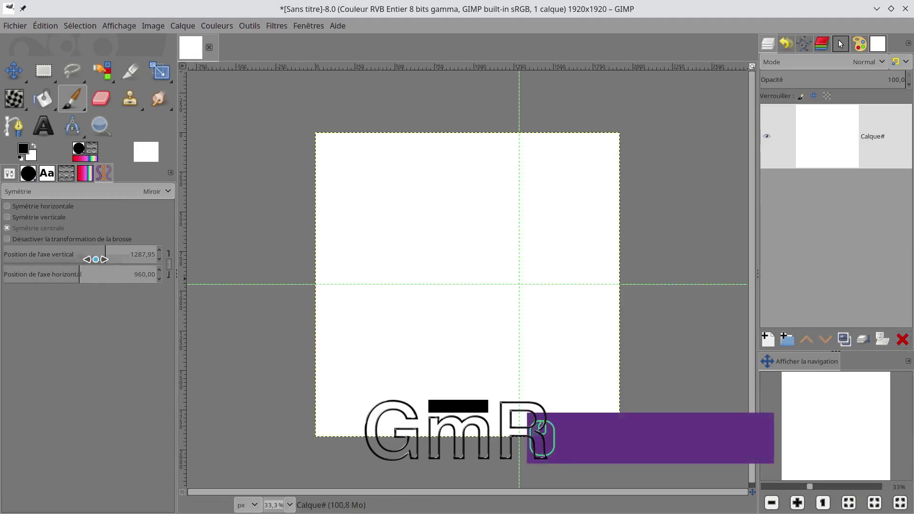
pyautogui.click(94, 258)
pyautogui.moveTo(94, 257)
pyautogui.mouseDown()
pyautogui.moveTo(72, 258)
pyautogui.moveTo(92, 259)
pyautogui.moveTo(79, 261)
pyautogui.mouseUp()
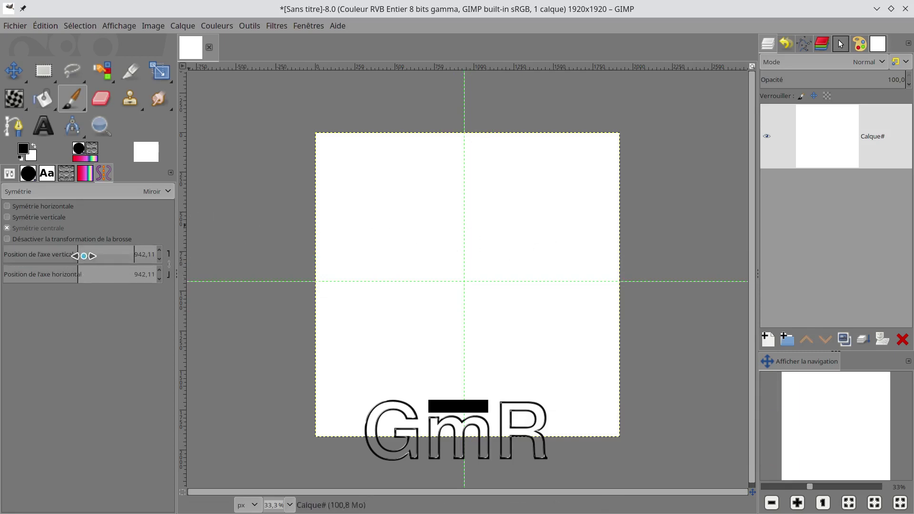
pyautogui.moveTo(78, 254)
pyautogui.mouseDown()
pyautogui.moveTo(113, 254)
pyautogui.moveTo(67, 254)
pyautogui.moveTo(91, 255)
pyautogui.mouseUp()
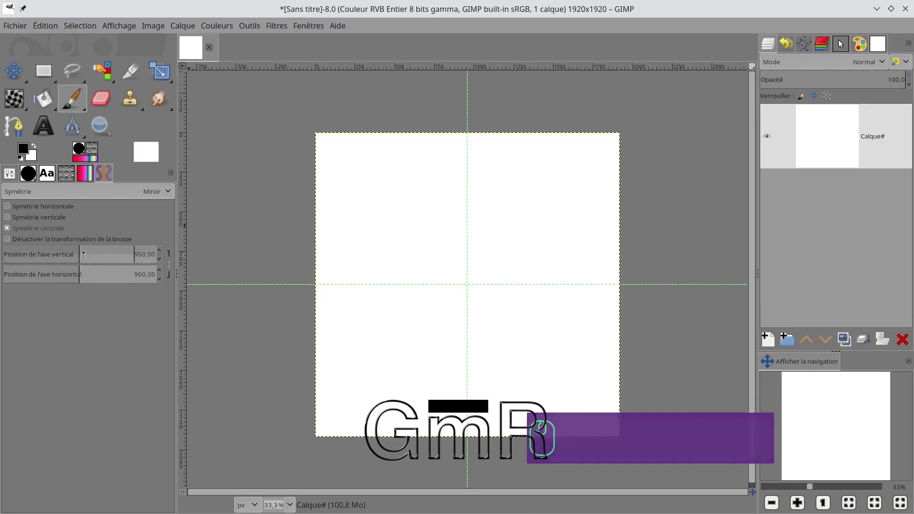
# - Shift the linked symmetry axis positions up and down in small and large increments, ending with both at 998
pyautogui.moveTo(108, 256); pyautogui.dragTo(107, 255)
pyautogui.scroll(13, 107, 255)
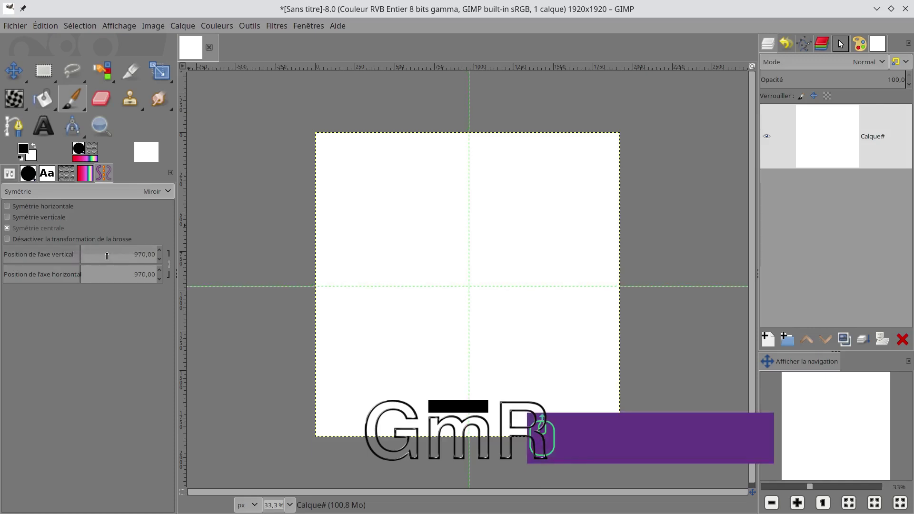
pyautogui.scroll(-9, 107, 256)
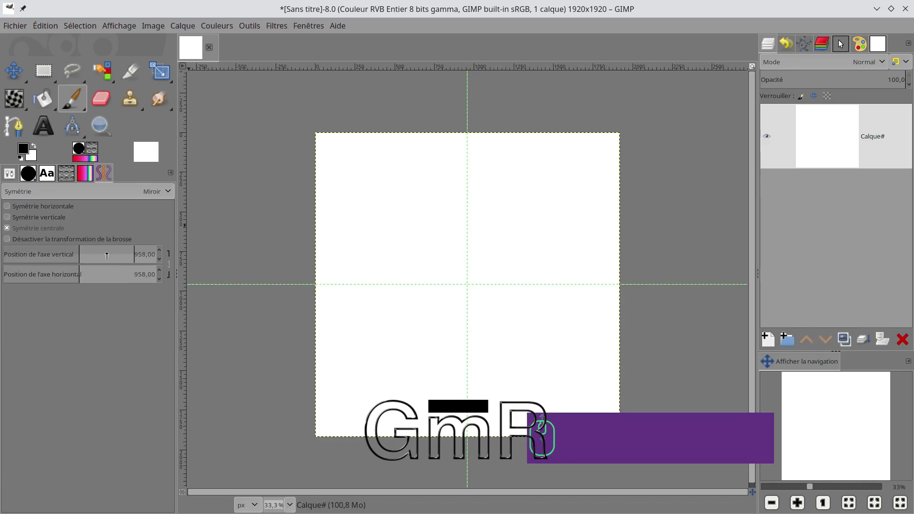
pyautogui.scroll(9, 107, 255)
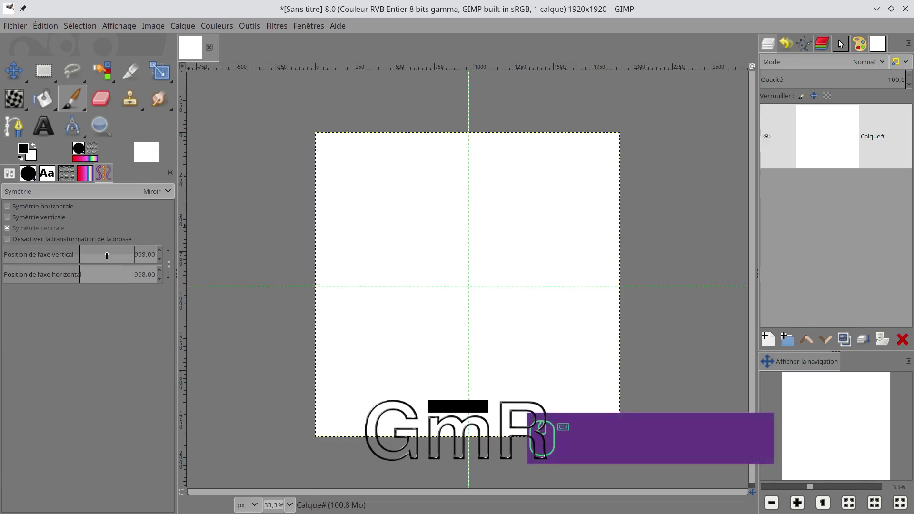
pyautogui.scroll(-16, 107, 256)
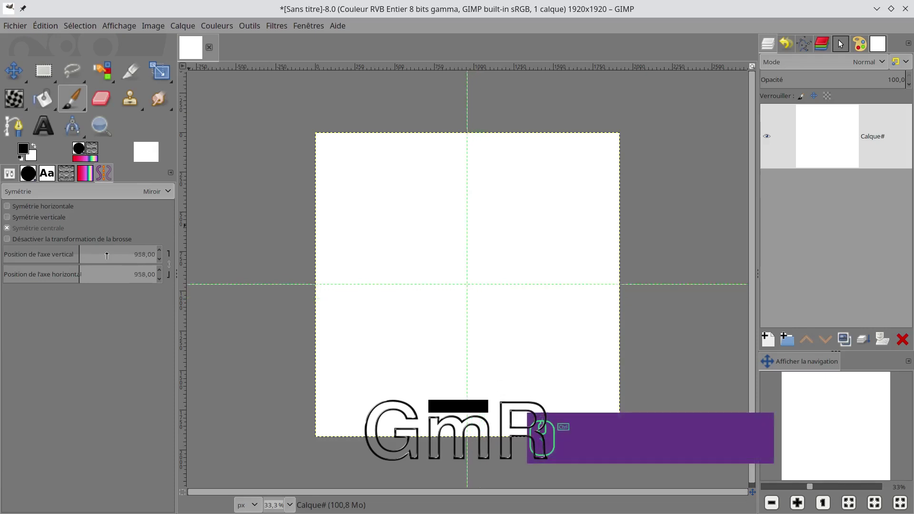
pyautogui.scroll(-8, 107, 256)
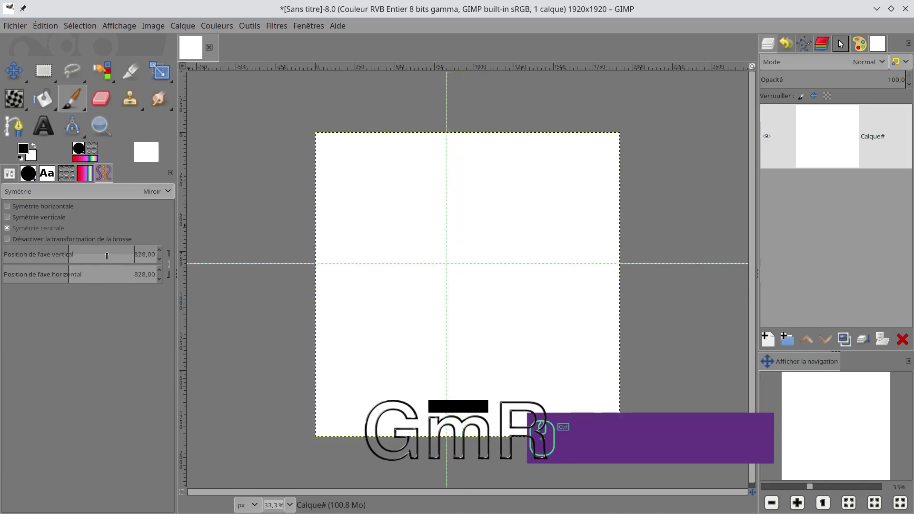
pyautogui.scroll(1, 144, 255)
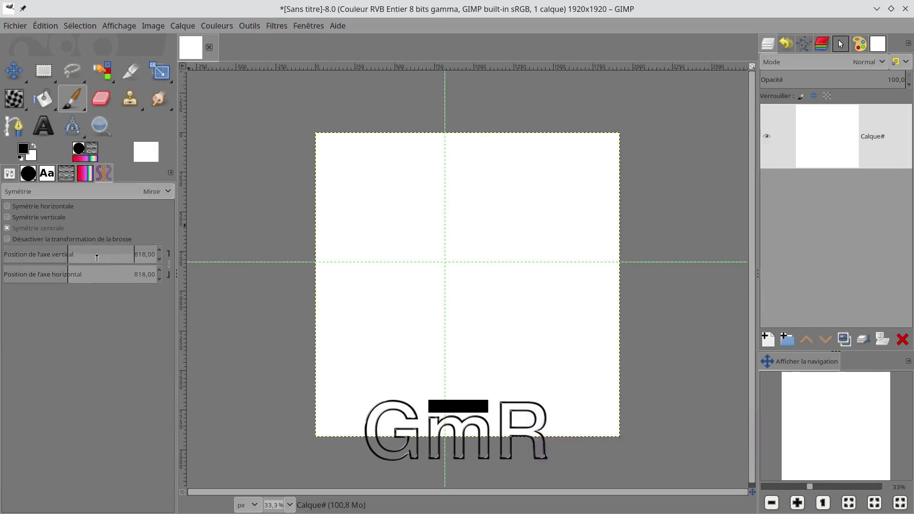
pyautogui.scroll(9, 97, 258)
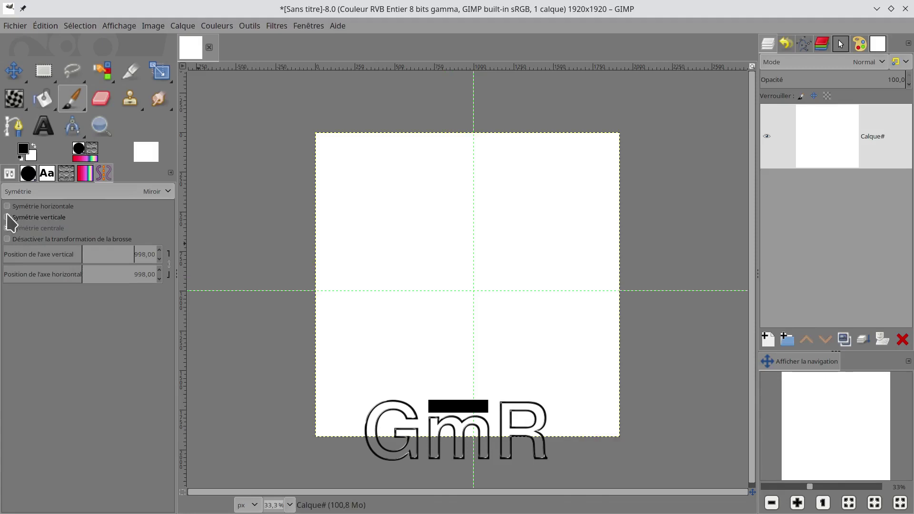
# - Enable Symétrie verticale alongside Symétrie centrale and paint a dot in the upper-right quadrant of the canvas
pyautogui.click(7, 228)
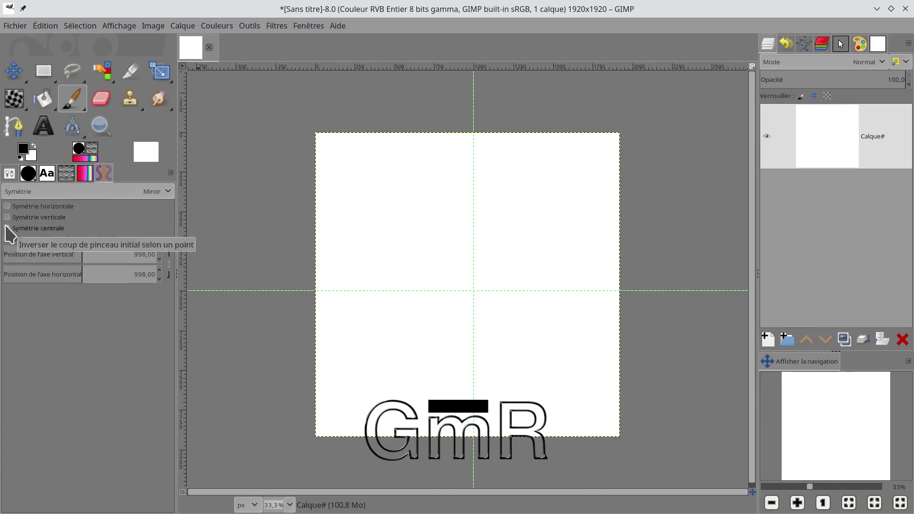
pyautogui.click(7, 218)
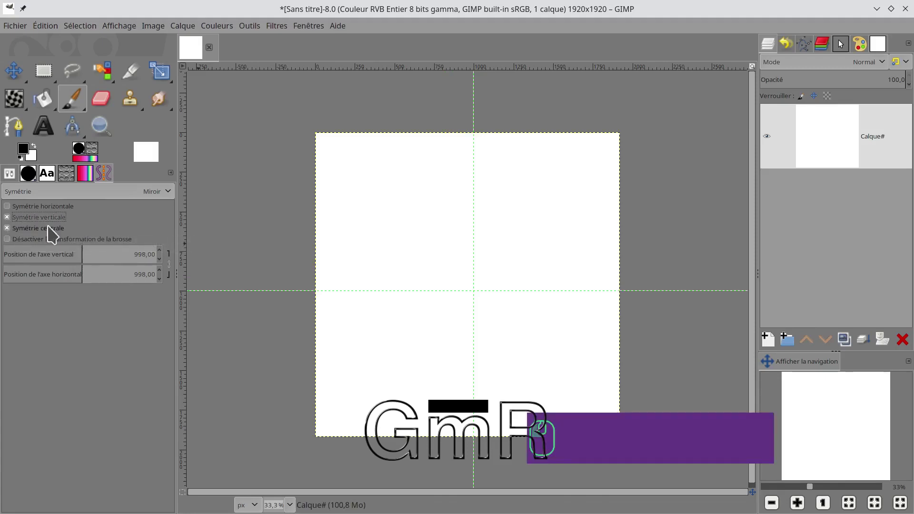
pyautogui.click(549, 217)
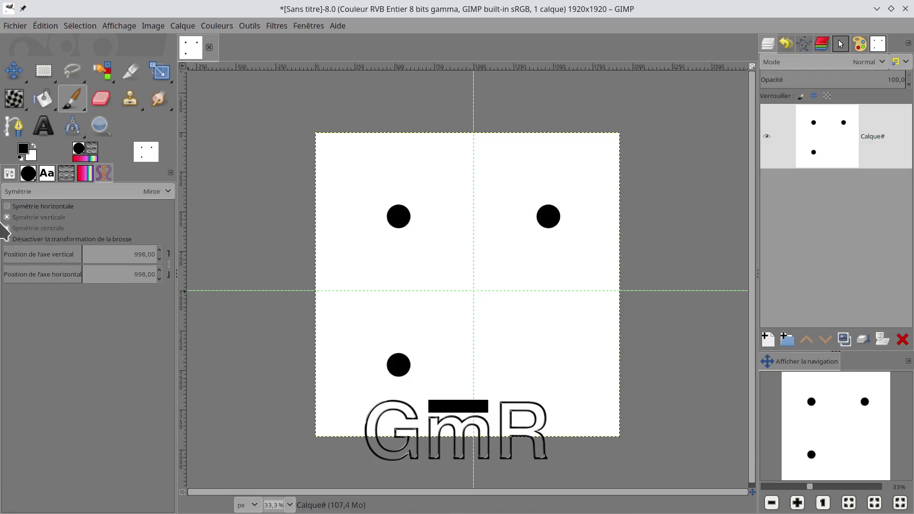
# - Swap Symétrie verticale for Symétrie horizontale, keeping Symétrie centrale, and paint a dot in the canvas's upper-right corner
pyautogui.click(6, 218)
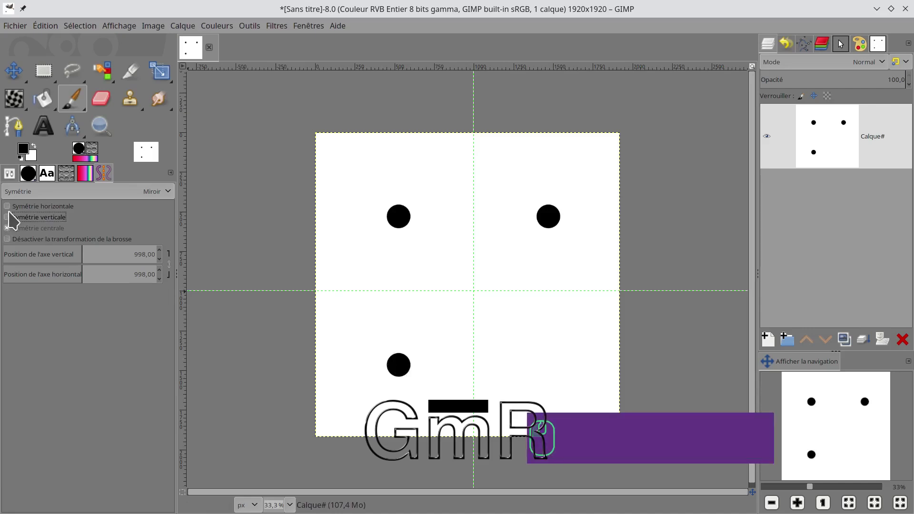
pyautogui.click(7, 207)
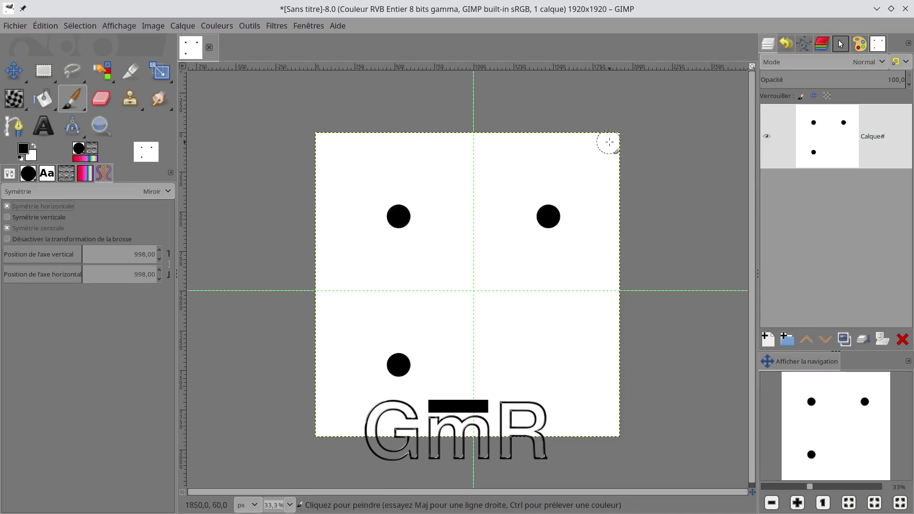
pyautogui.click(610, 142)
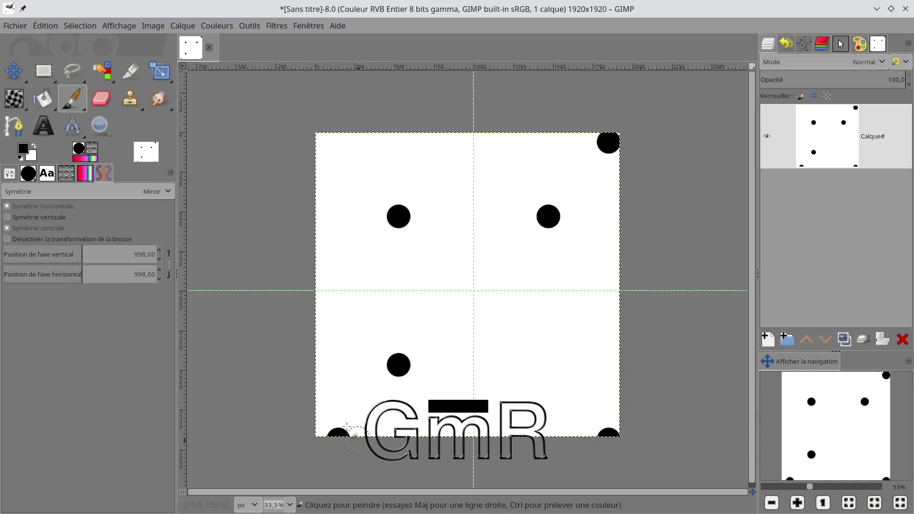
# - Enable all three mirror symmetries and paint one dot near the axis intersection and another in the upper-left quadrant
pyautogui.click(8, 217)
pyautogui.click(488, 274)
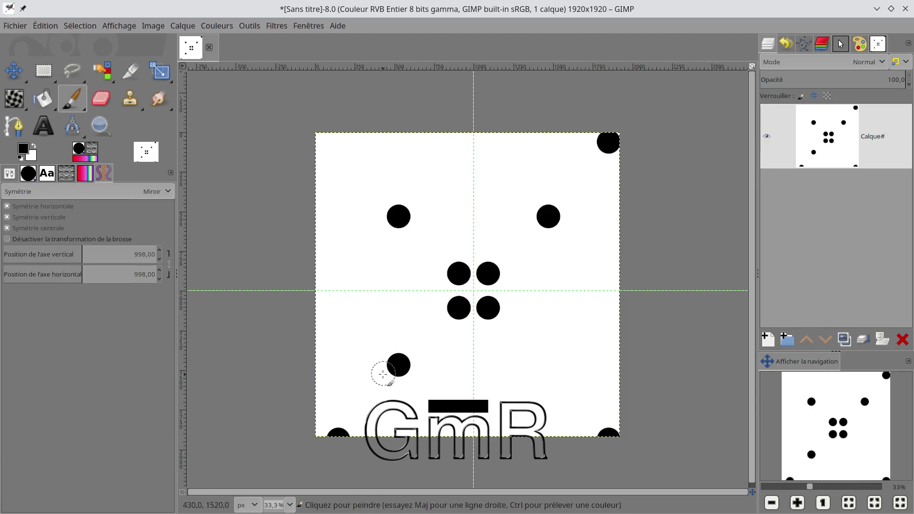
pyautogui.click(409, 256)
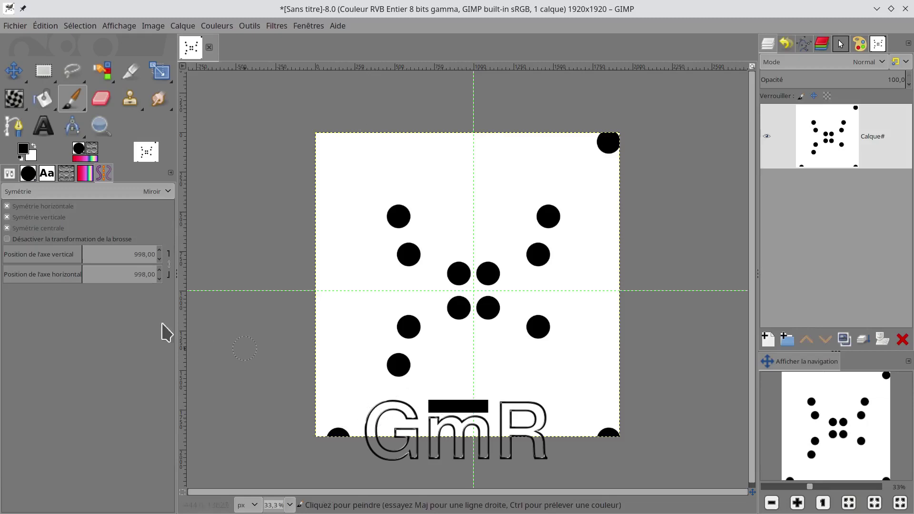
# - Leave only Symétrie horizontale enabled and paint a horizontal stroke near the upper edge of the canvas
pyautogui.click(7, 228)
pyautogui.click(6, 217)
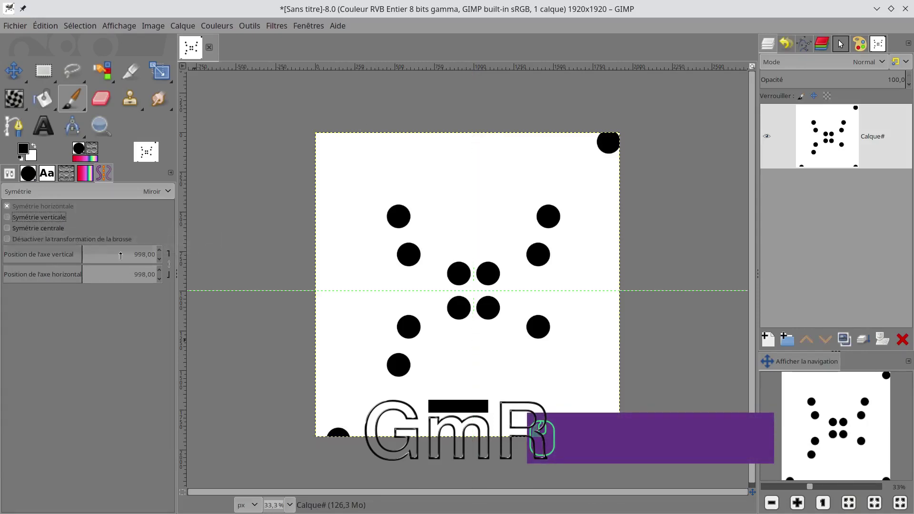
pyautogui.click(361, 158)
pyautogui.moveTo(361, 158); pyautogui.dragTo(518, 158)
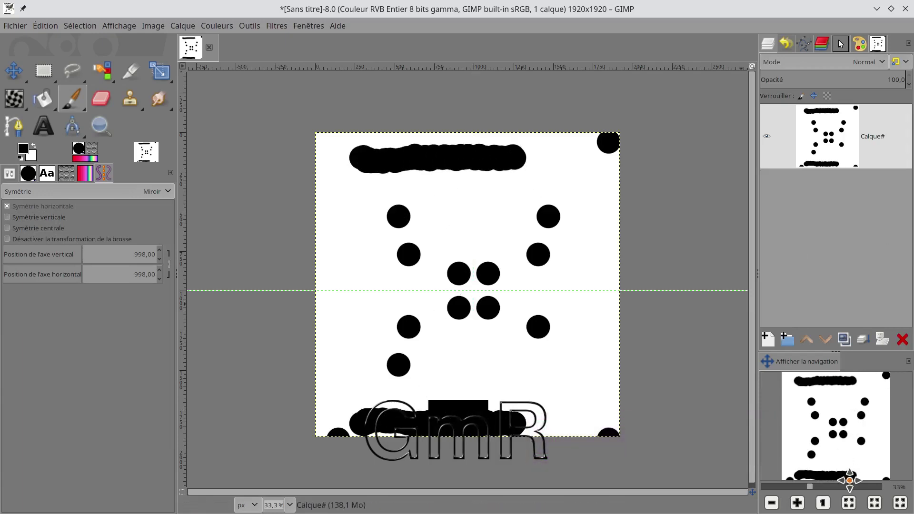
# - Add a new 1920 × 1920 px layer filled with white and delete the painted layer beneath it
pyautogui.click(774, 344)
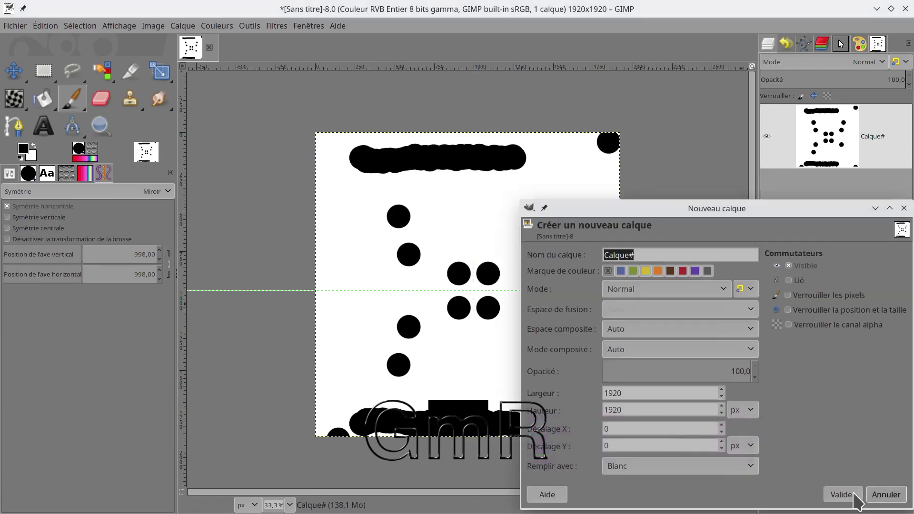
pyautogui.click(855, 496)
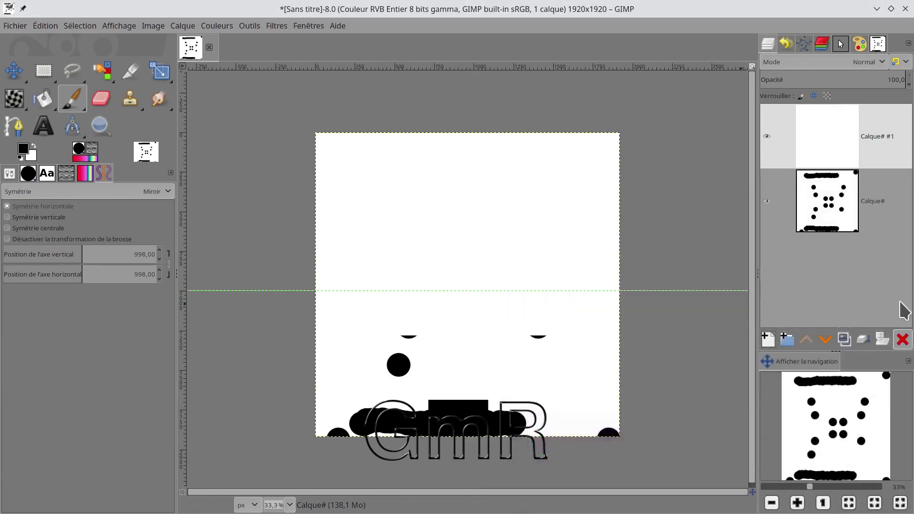
pyautogui.click(830, 209)
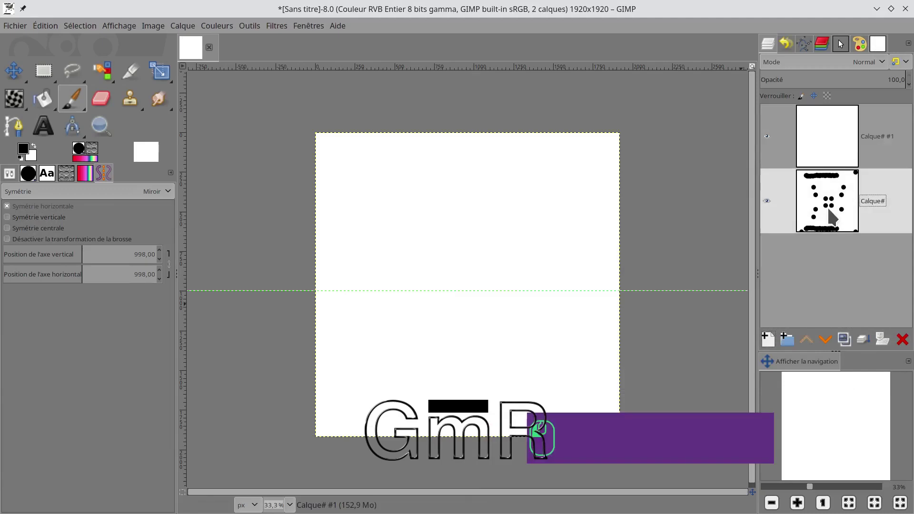
pyautogui.click(903, 340)
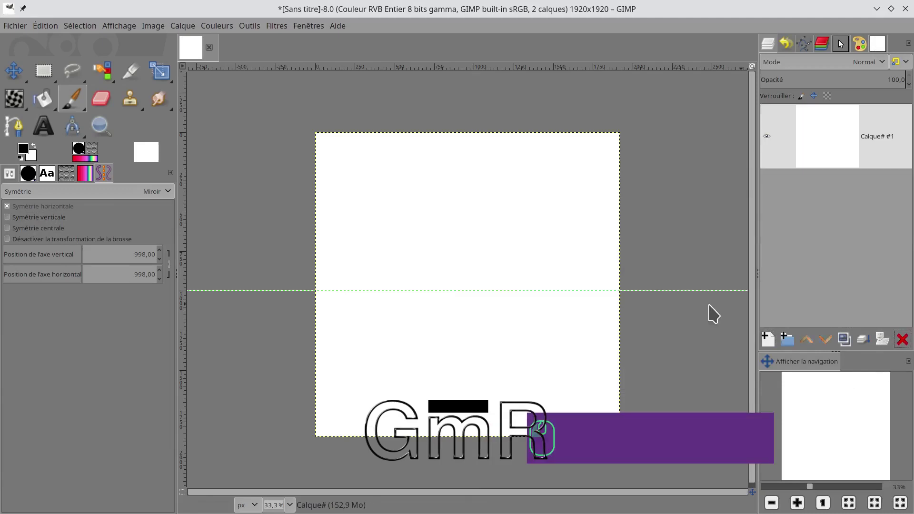
# - With Désactiver la transformation de la brosse enabled, paint a round dot and a star using the 2. Star brush in the canvas's upper half
pyautogui.click(7, 240)
pyautogui.click(404, 180)
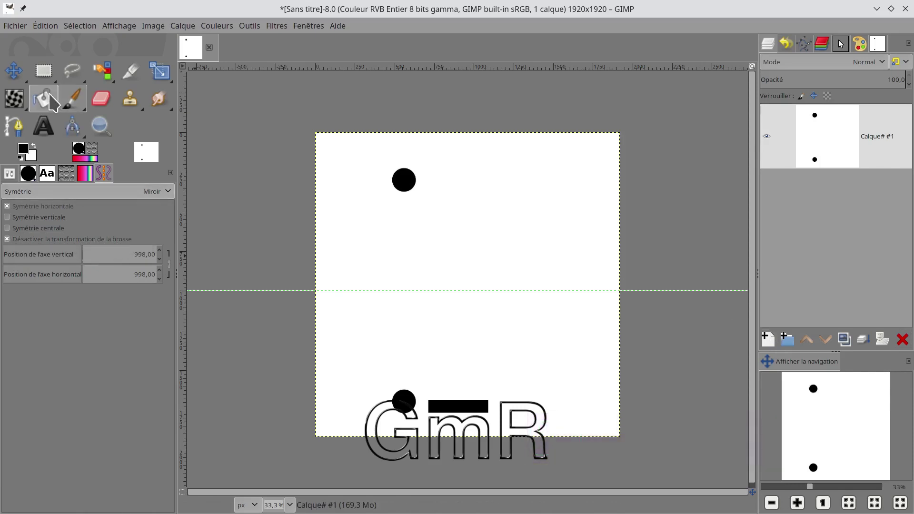
pyautogui.click(10, 174)
pyautogui.click(32, 178)
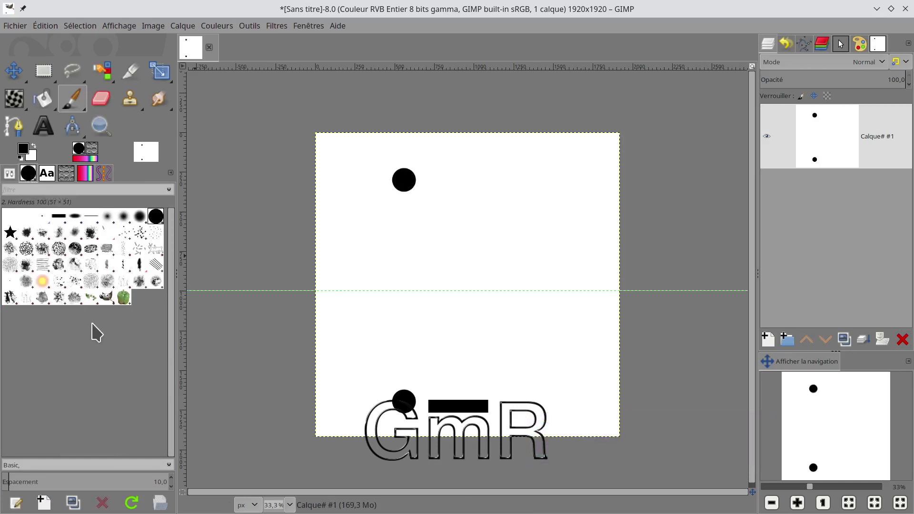
pyautogui.click(12, 238)
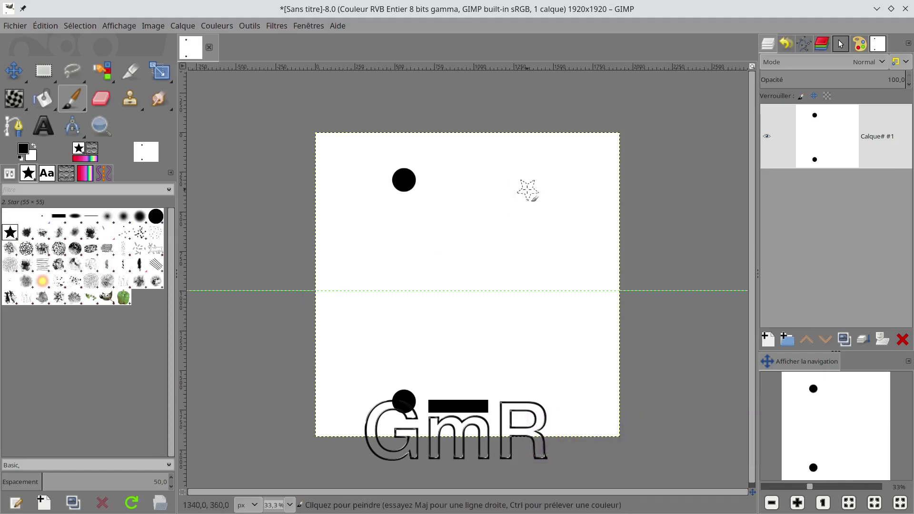
pyautogui.click(535, 186)
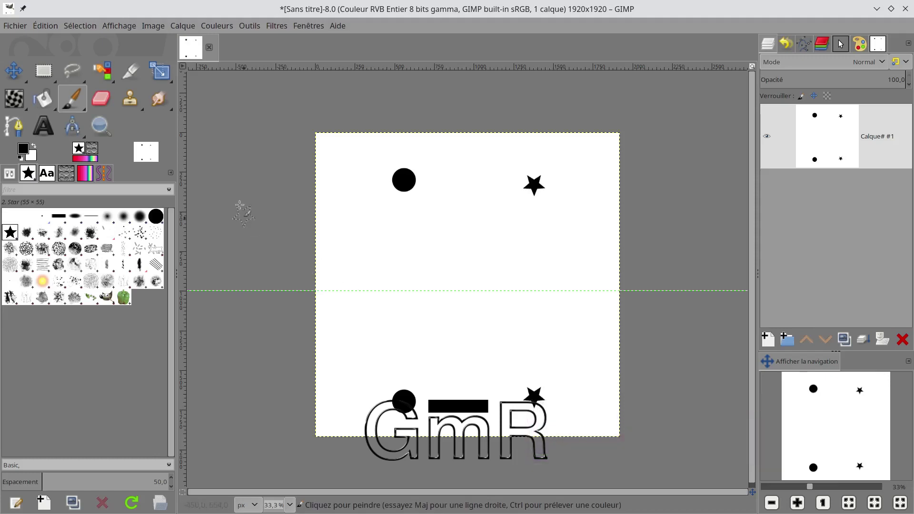
# - Disable Désactiver la transformation de la brosse and paint a second star below the upper one
pyautogui.click(102, 173)
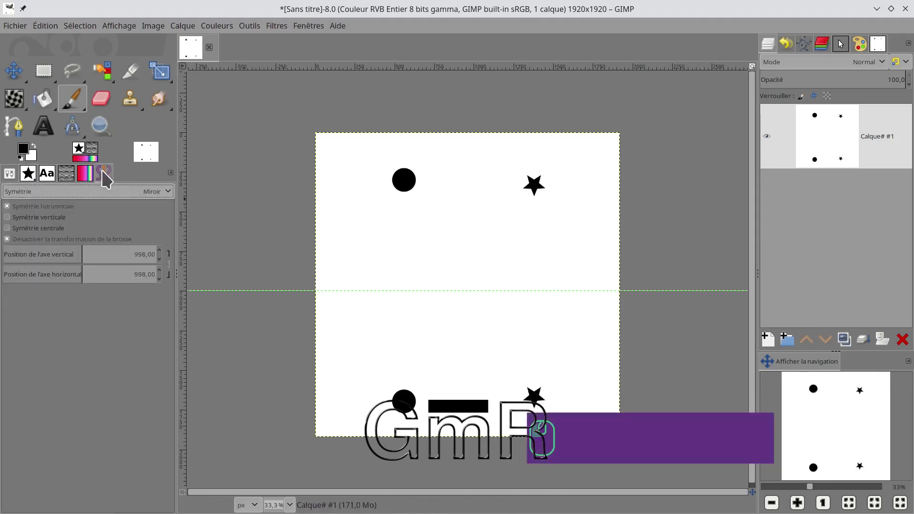
pyautogui.click(62, 240)
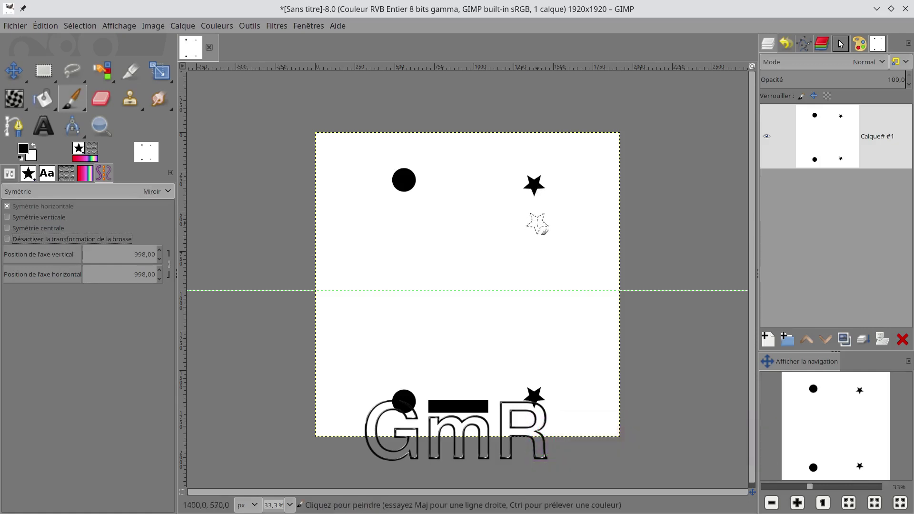
pyautogui.click(537, 229)
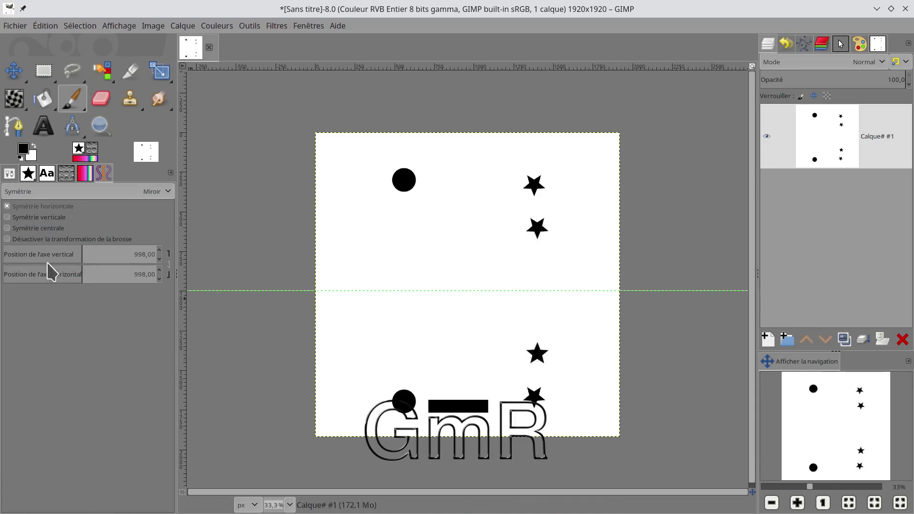
# - Re-enable Désactiver la transformation de la brosse and set the star brush size to 445
pyautogui.click(33, 239)
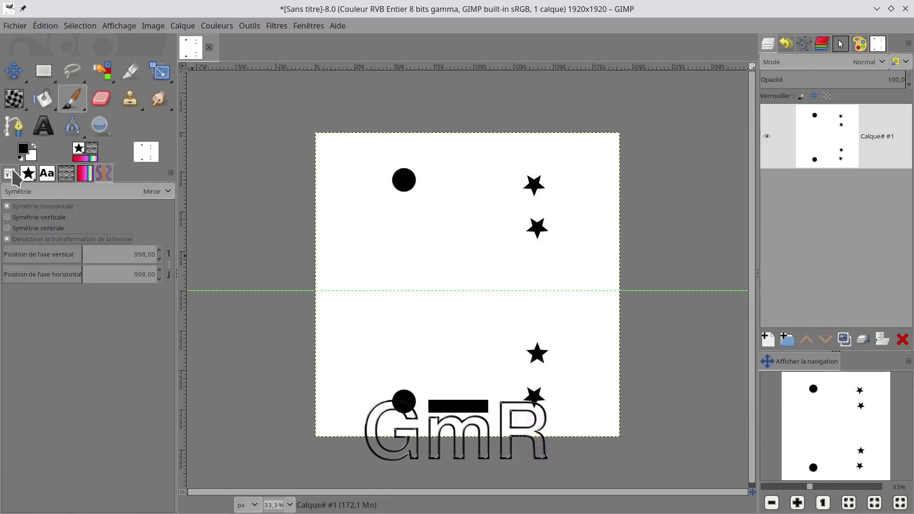
pyautogui.click(10, 173)
pyautogui.moveTo(30, 265); pyautogui.dragTo(86, 268)
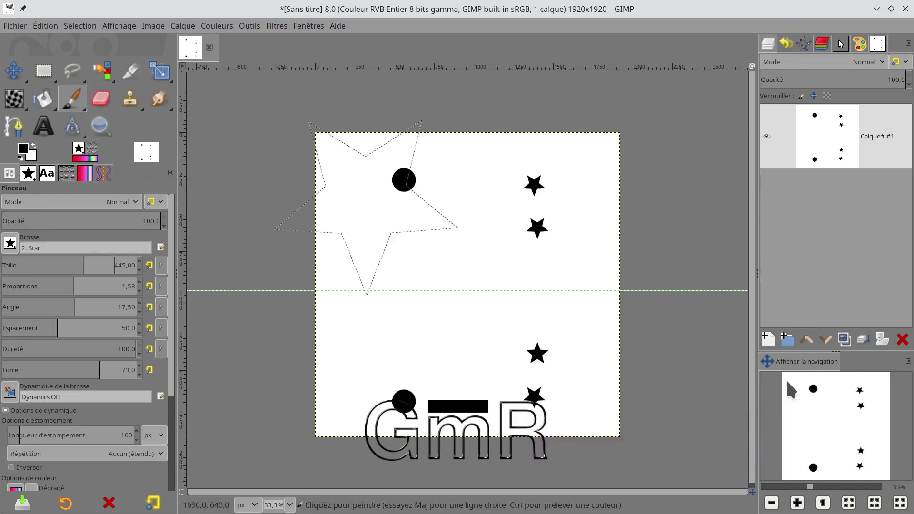
# - Replace the painted layer with a new 1920 × 1920 px white layer and set the star brush size to 128
pyautogui.click(903, 340)
pyautogui.click(763, 342)
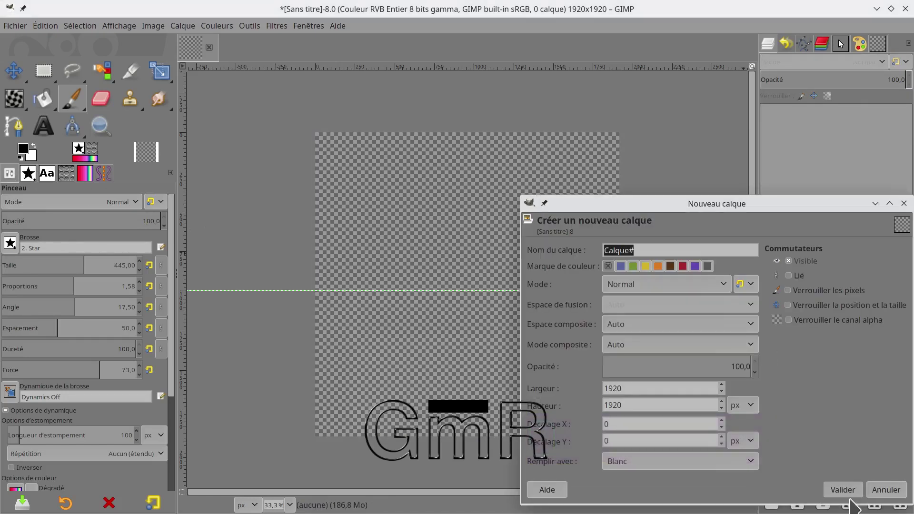
pyautogui.click(842, 491)
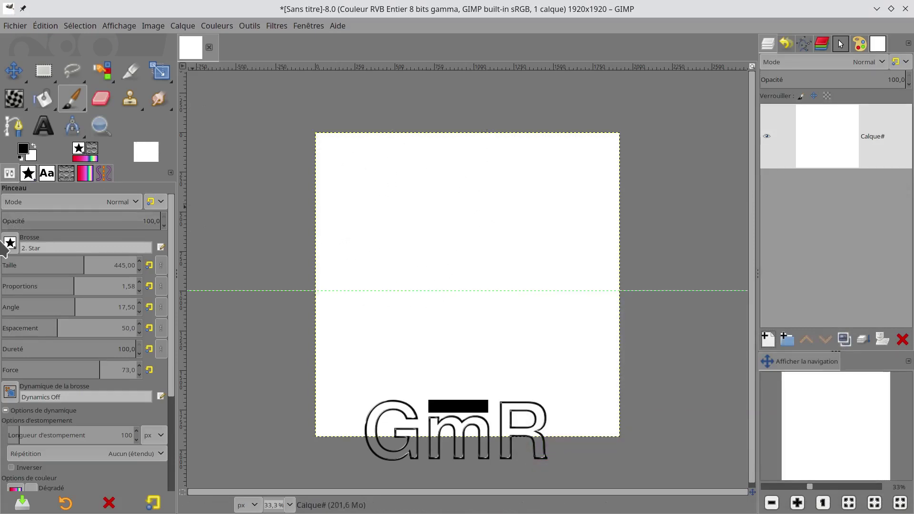
pyautogui.click(31, 262)
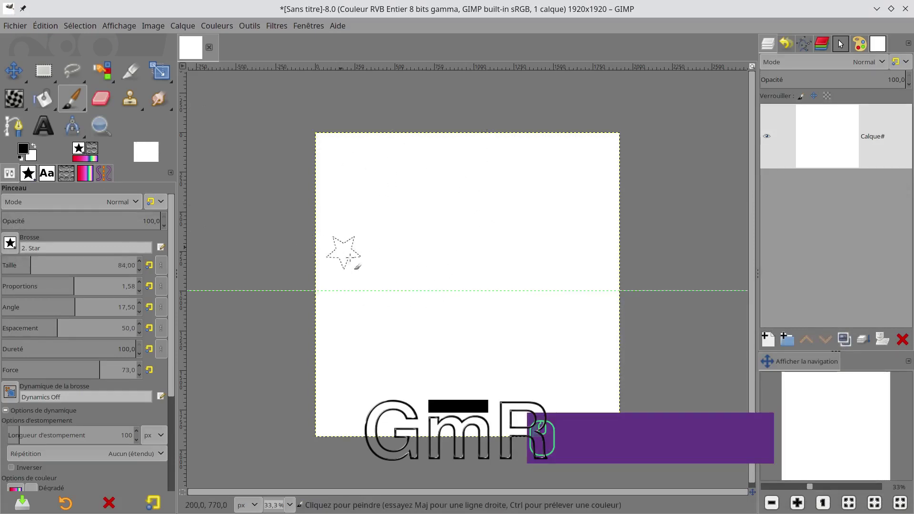
pyautogui.click(42, 263)
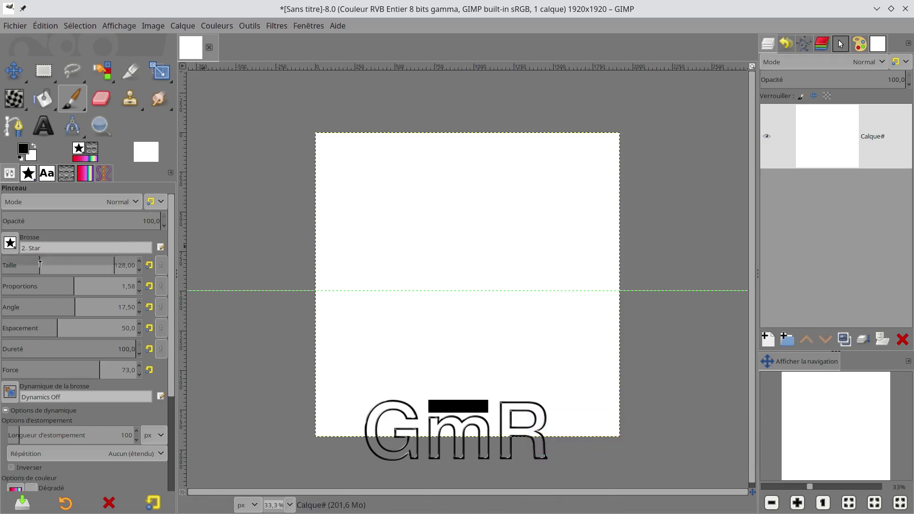
# - Paint a star above the axis in the canvas's left half, then disable Désactiver la transformation de la brosse and paint another in the right half
pyautogui.click(105, 174)
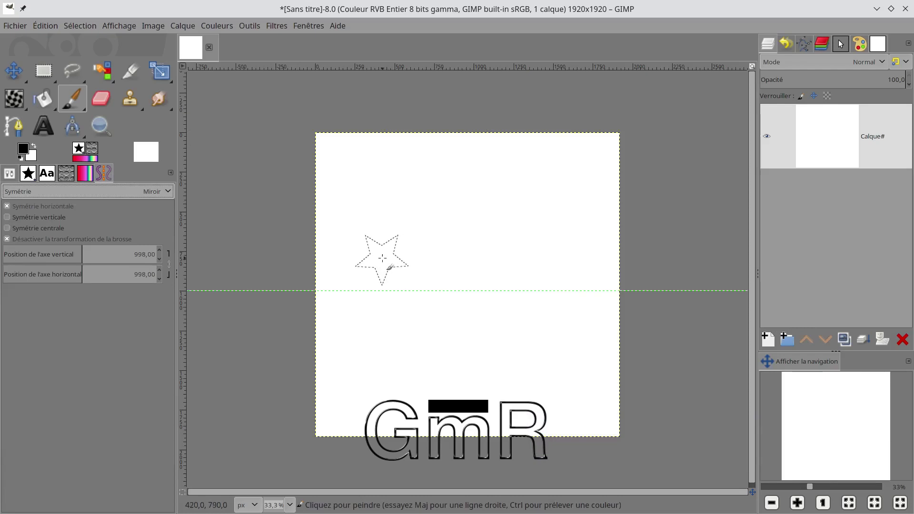
pyautogui.click(381, 263)
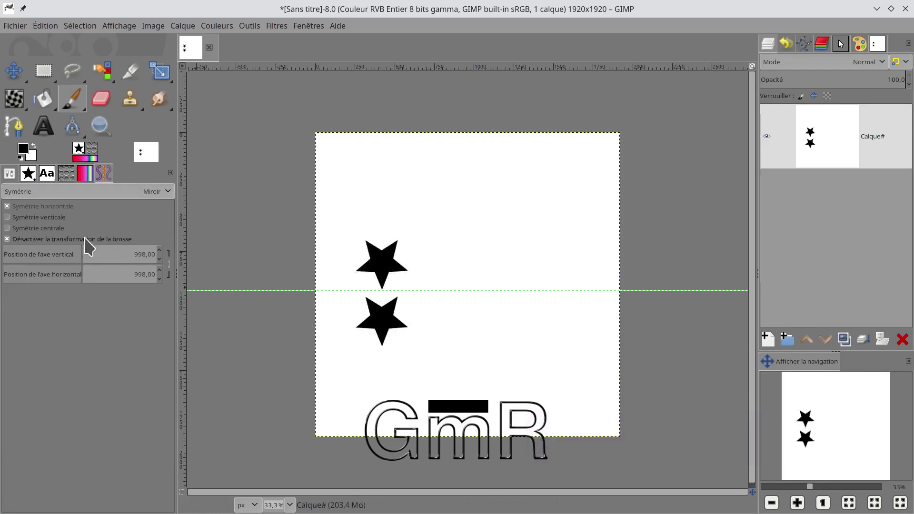
pyautogui.click(62, 241)
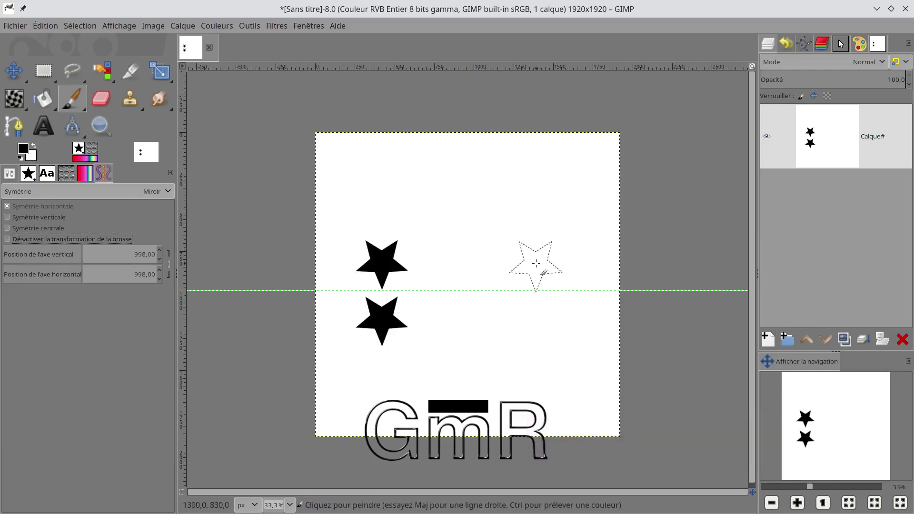
pyautogui.click(536, 264)
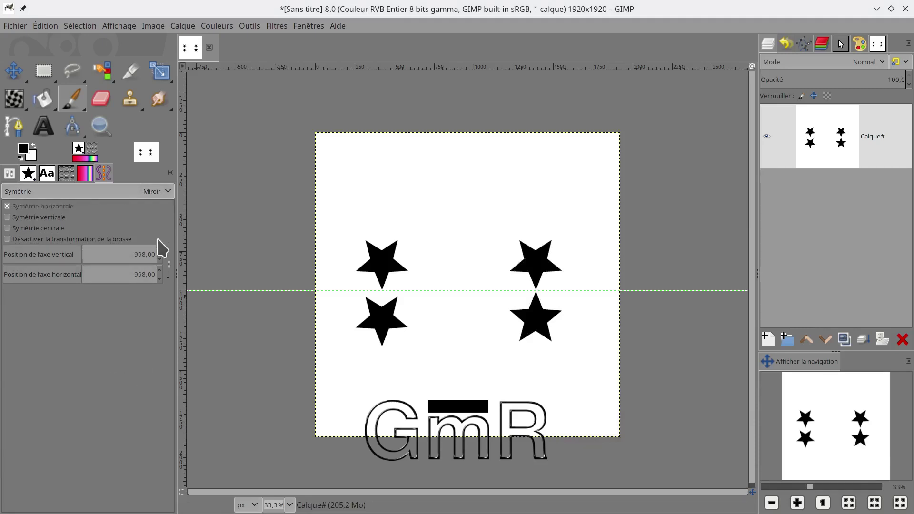
# - Switch the painting symmetry from Miroir to Mosaïque
pyautogui.click(169, 193)
pyautogui.click(60, 179)
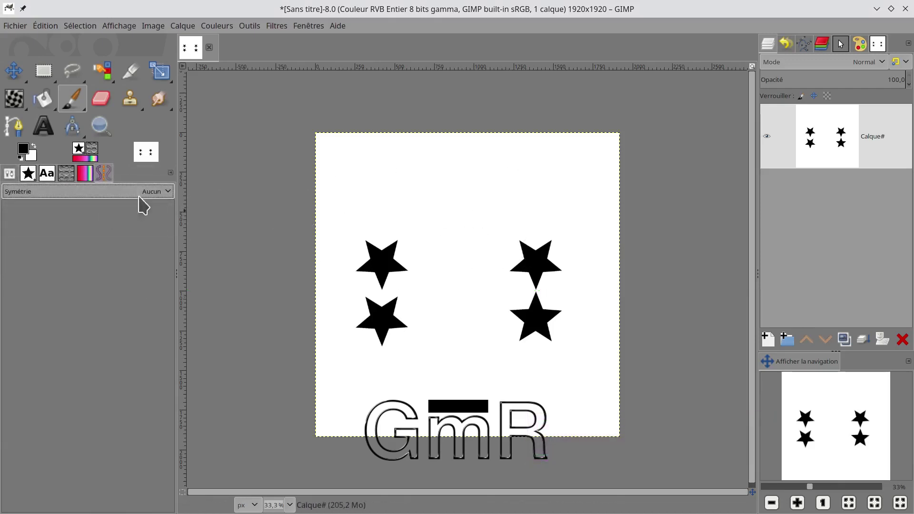
pyautogui.click(158, 191)
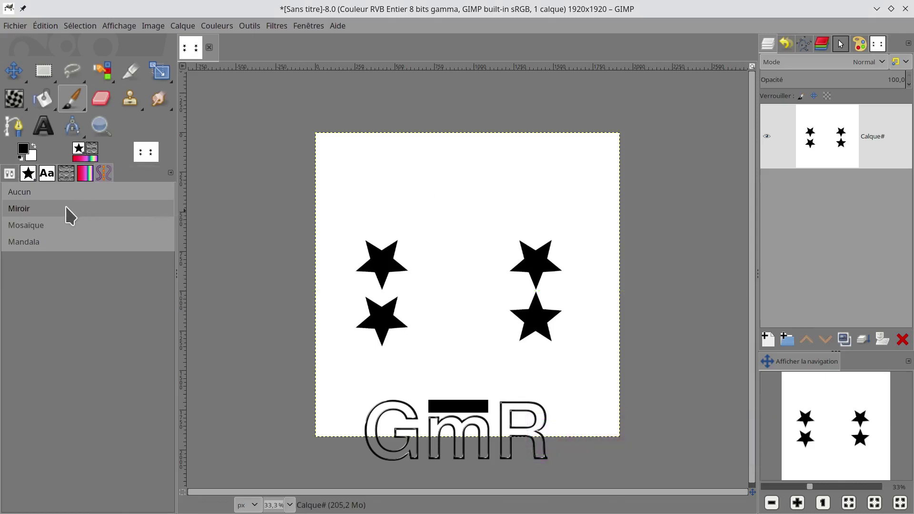
pyautogui.click(67, 226)
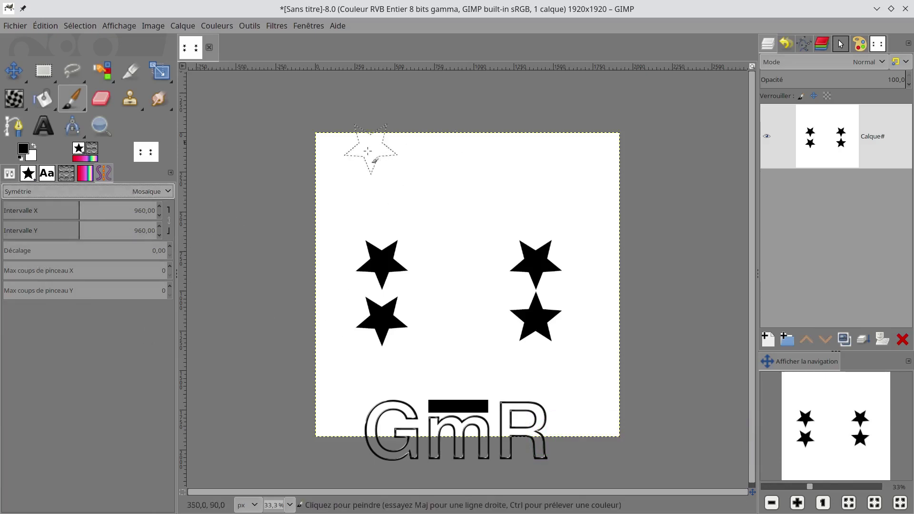
# - Try a black star stroke across the canvas's upper-left quarter with the Mosaïque symmetry, and undo it
pyautogui.click(361, 166)
pyautogui.moveTo(361, 166)
pyautogui.mouseDown()
pyautogui.moveTo(464, 185)
pyautogui.moveTo(456, 260)
pyautogui.mouseUp()
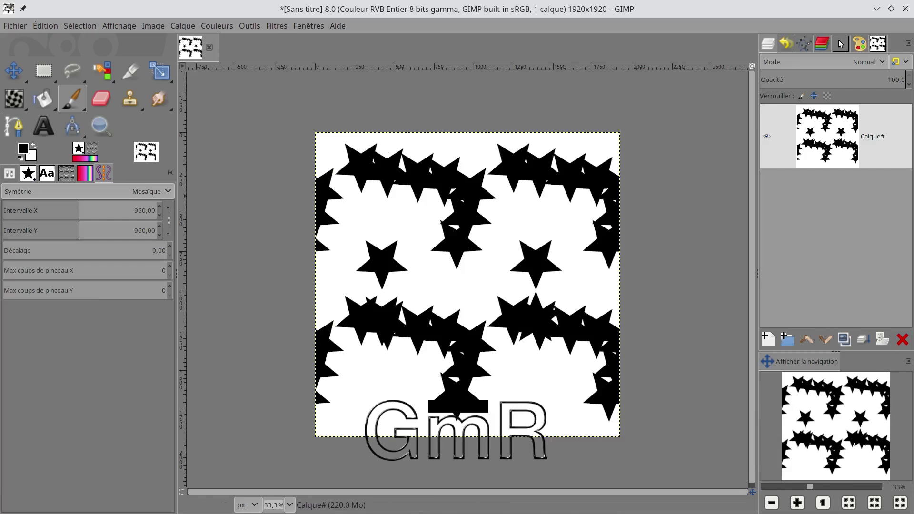
pyautogui.hotkey('ctrl', 'z')
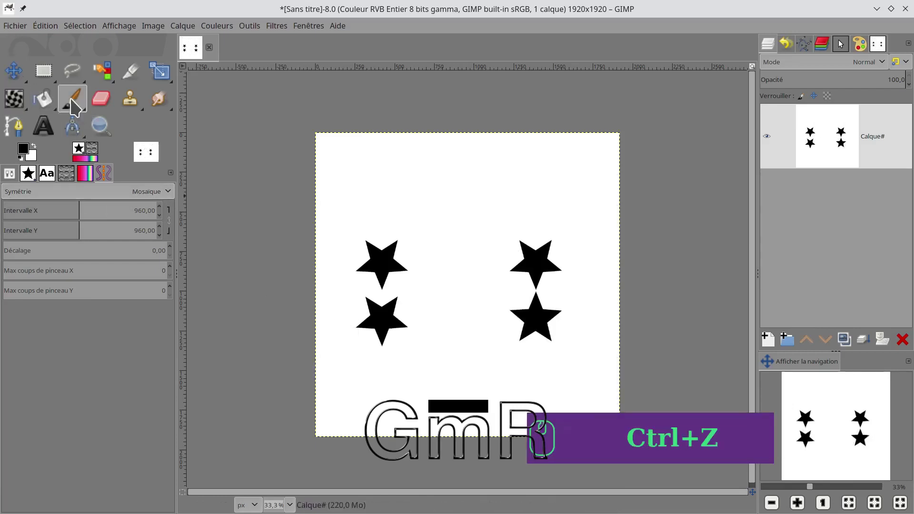
# - Set the paintbrush dynamics to Color From Gradient
pyautogui.click(9, 174)
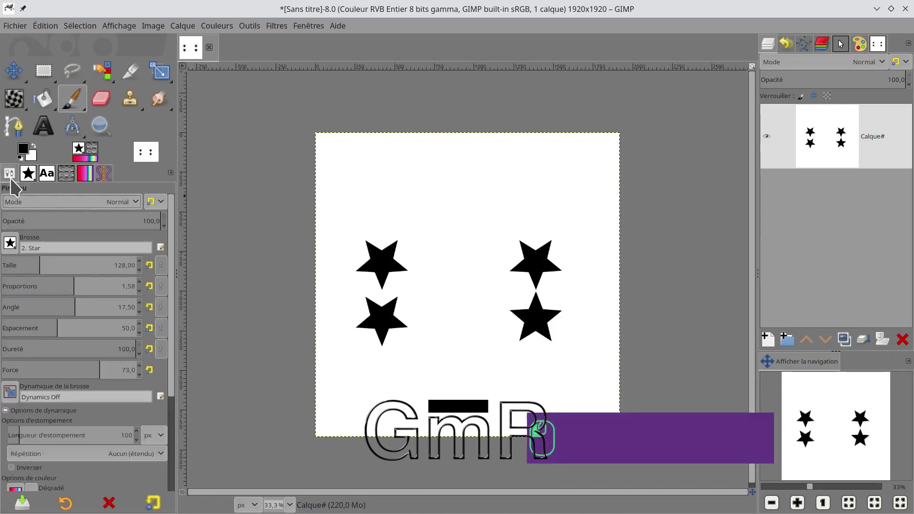
pyautogui.click(9, 395)
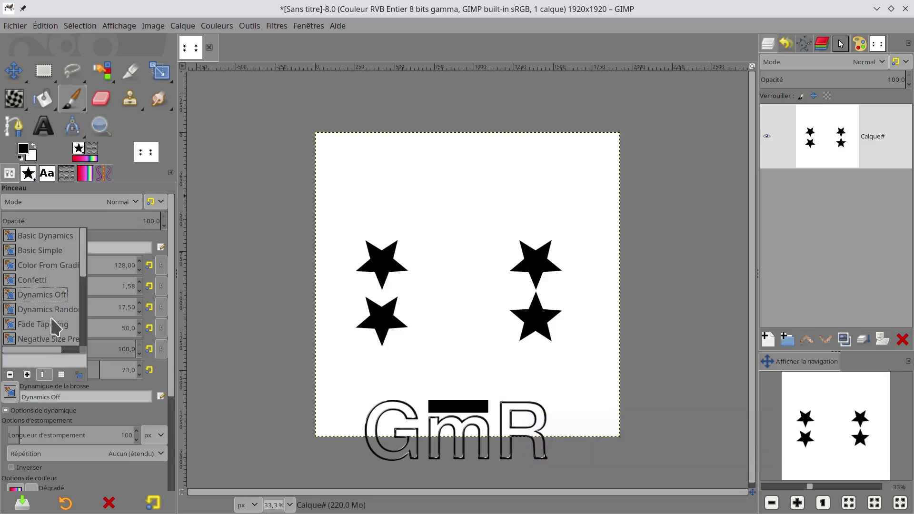
pyautogui.scroll(-5, 52, 322)
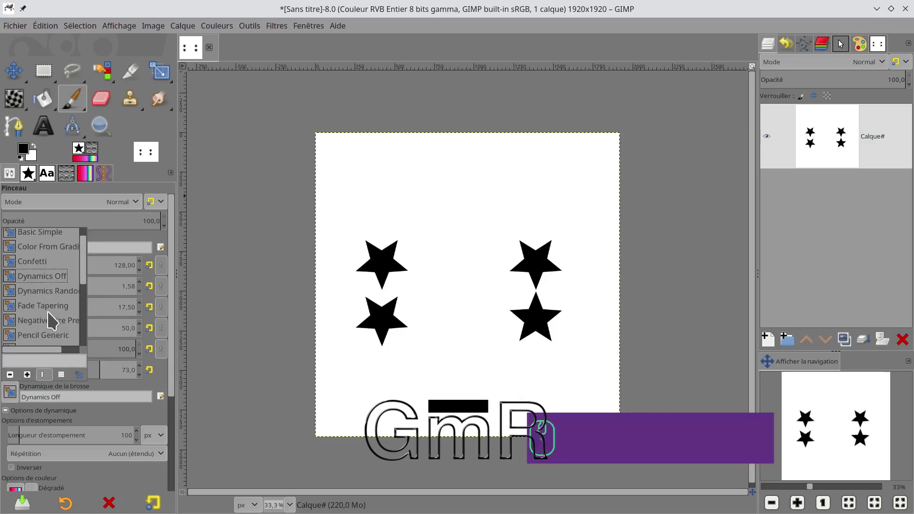
pyautogui.scroll(-1, 51, 322)
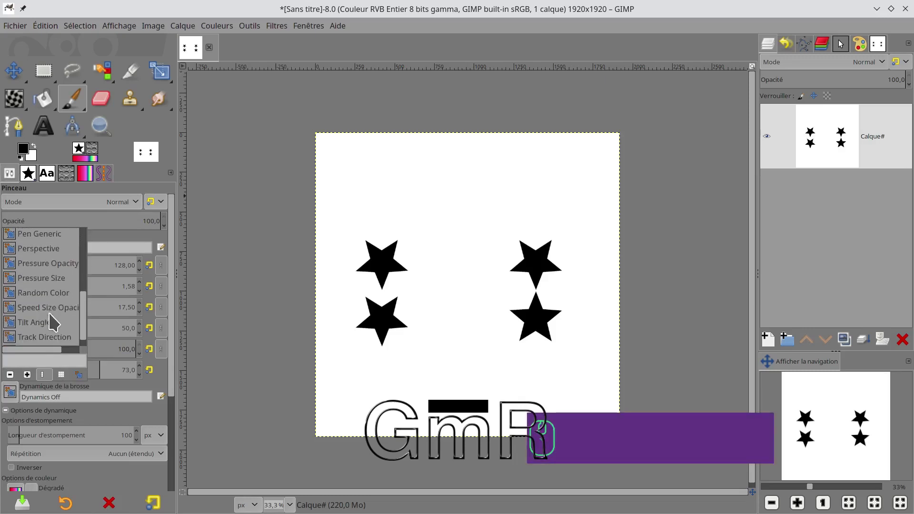
pyautogui.scroll(-1, 55, 322)
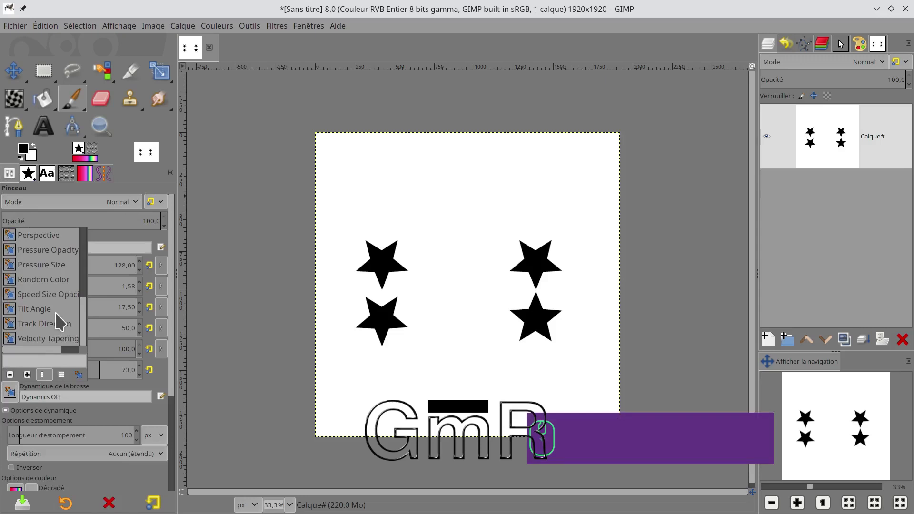
pyautogui.scroll(5, 56, 324)
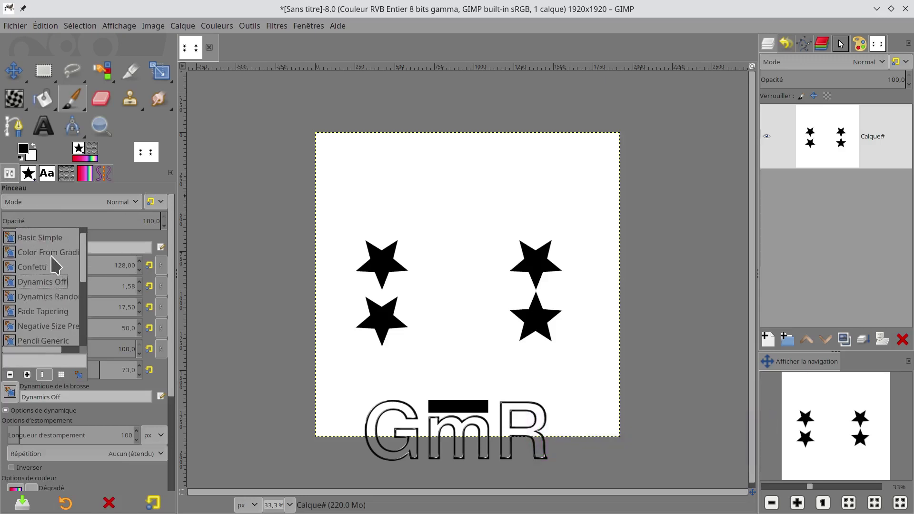
pyautogui.click(51, 254)
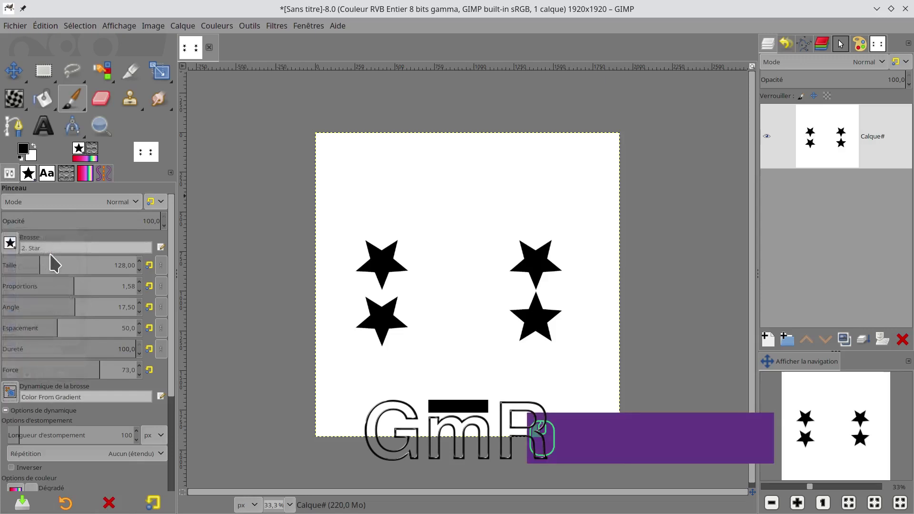
# - Paint a curved star stroke from the upper-left quarter towards the canvas centre and scatter several single stars around it
pyautogui.click(376, 199)
pyautogui.moveTo(376, 199)
pyautogui.mouseDown()
pyautogui.moveTo(452, 229)
pyautogui.moveTo(478, 276)
pyautogui.mouseUp()
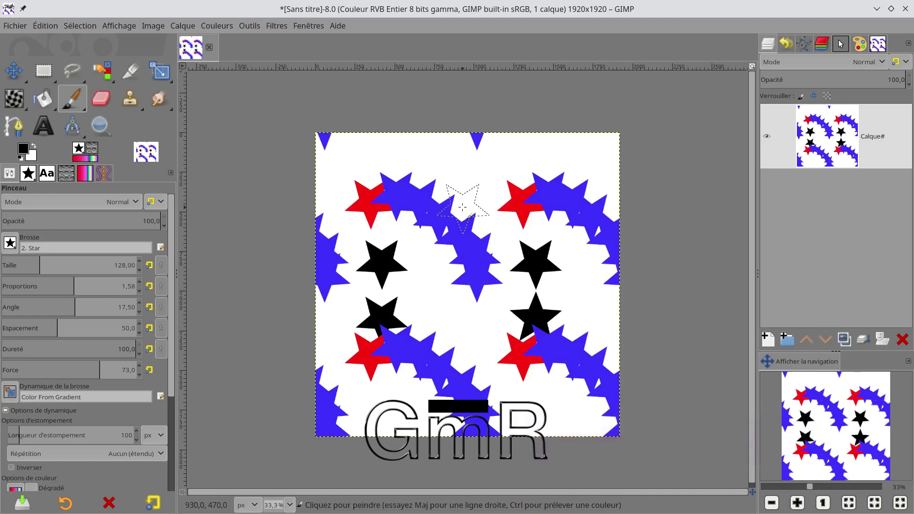
pyautogui.click(456, 185)
pyautogui.click(506, 166)
pyautogui.click(482, 198)
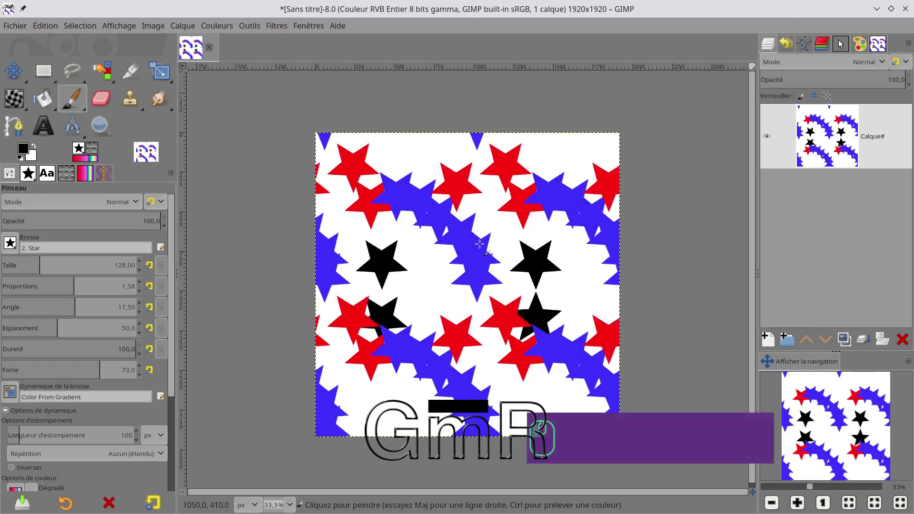
pyautogui.click(443, 286)
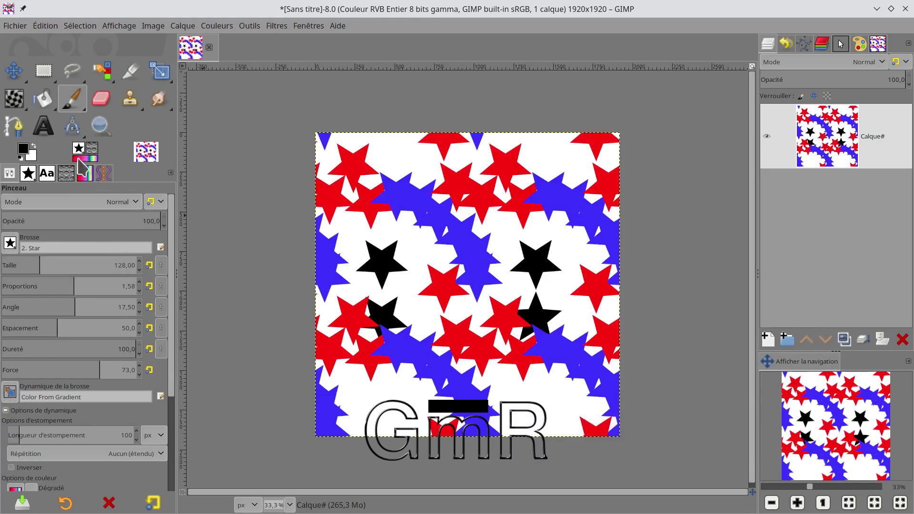
pyautogui.click(412, 249)
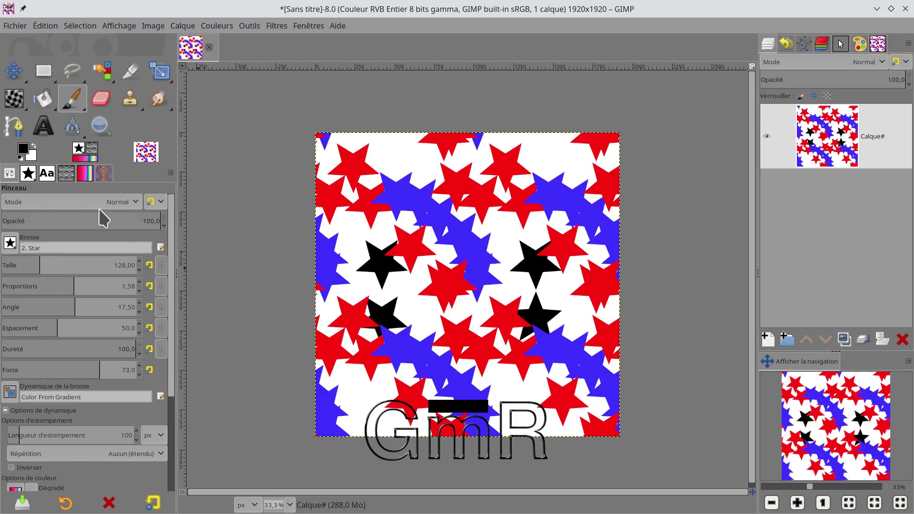
# - Set the mosaic symmetry's linked Intervalle X and Intervalle Y to 310,06
pyautogui.click(104, 173)
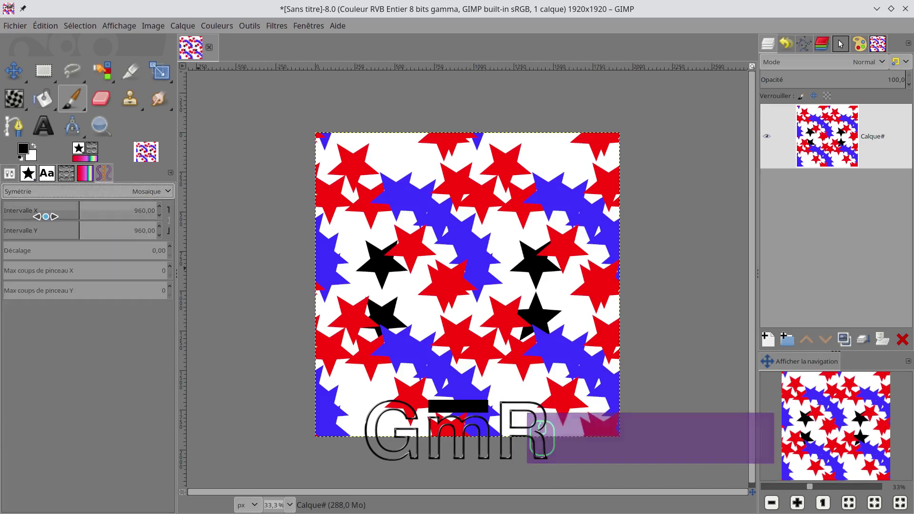
pyautogui.moveTo(44, 211); pyautogui.dragTo(27, 211)
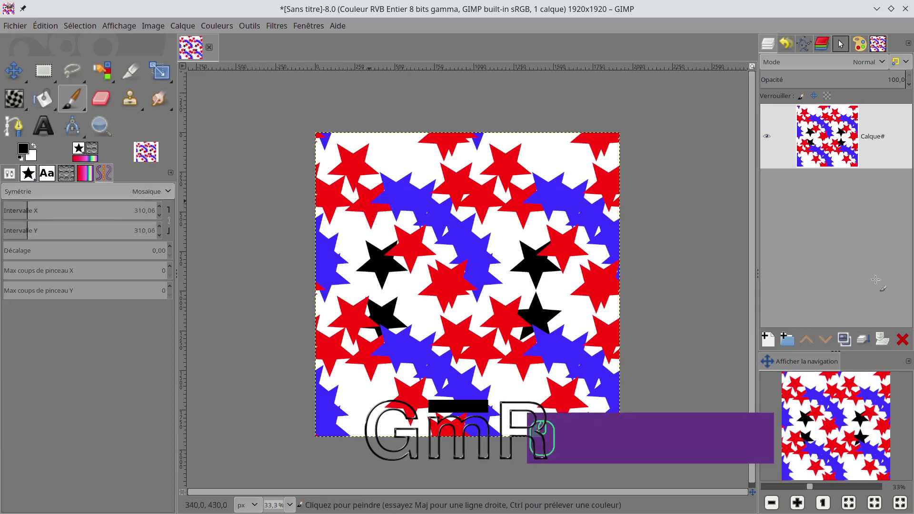
# - Replace the painted layer with a new white layer and paint one star near the canvas's upper-left corner
pyautogui.click(904, 343)
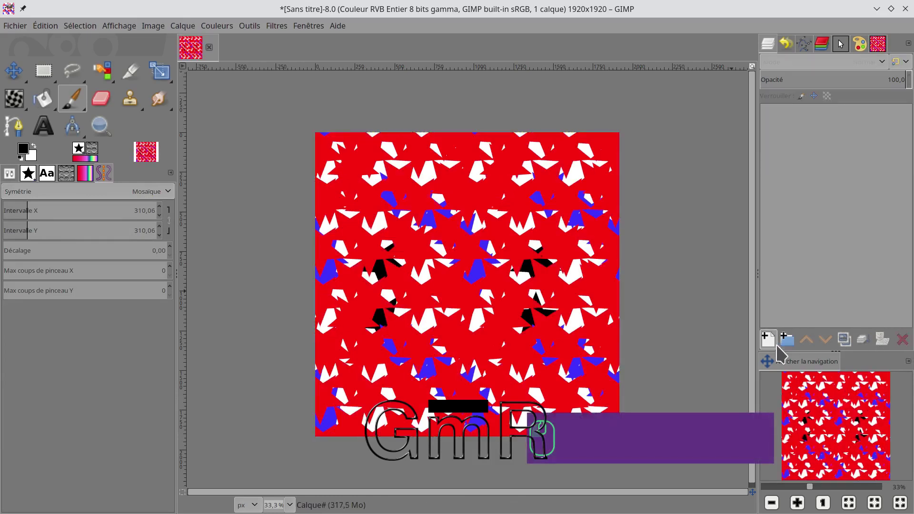
pyautogui.click(769, 340)
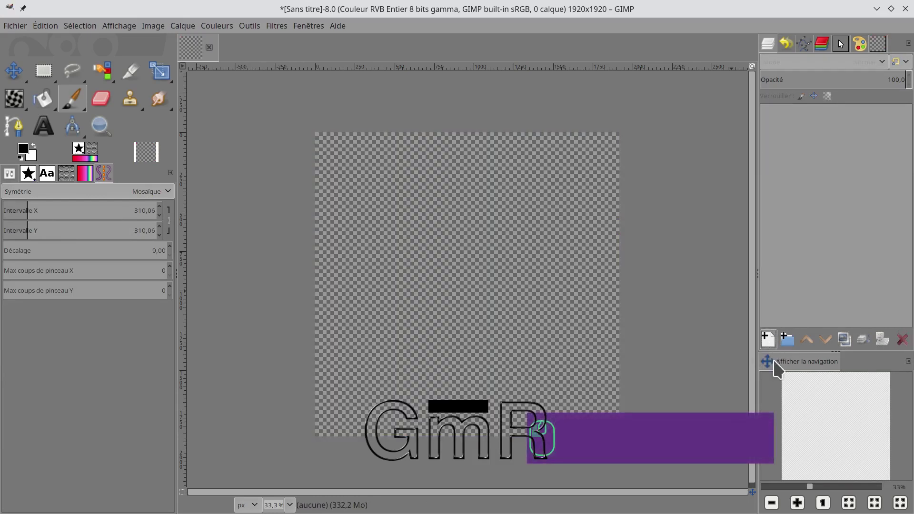
pyautogui.click(844, 496)
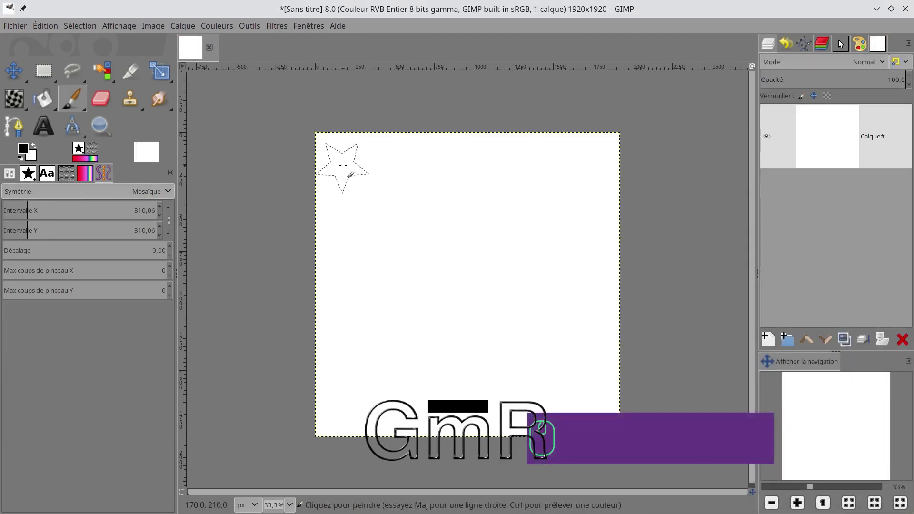
pyautogui.click(343, 165)
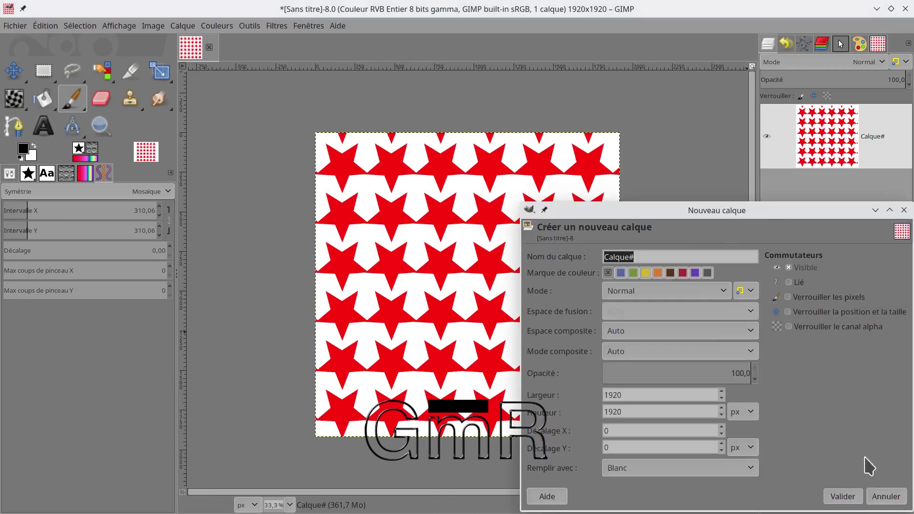
# - On a new 1920 × 1920 px white layer, paint a star near the upper-left corner with Intervalle X and Y set to 1162,73
pyautogui.click(843, 499)
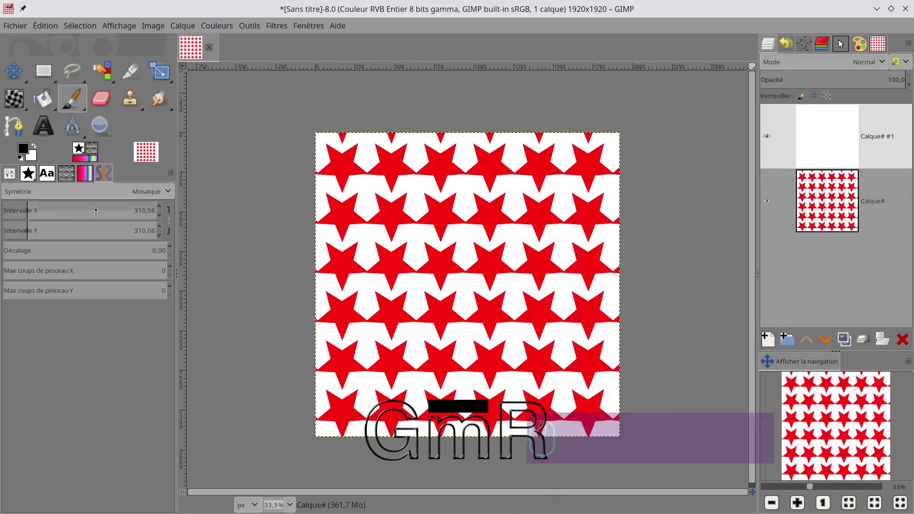
pyautogui.moveTo(26, 212); pyautogui.dragTo(95, 212)
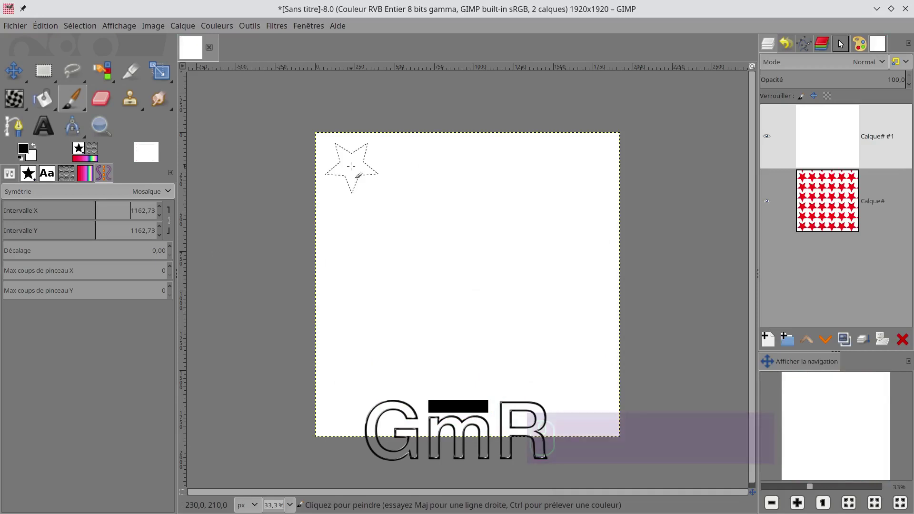
pyautogui.click(351, 166)
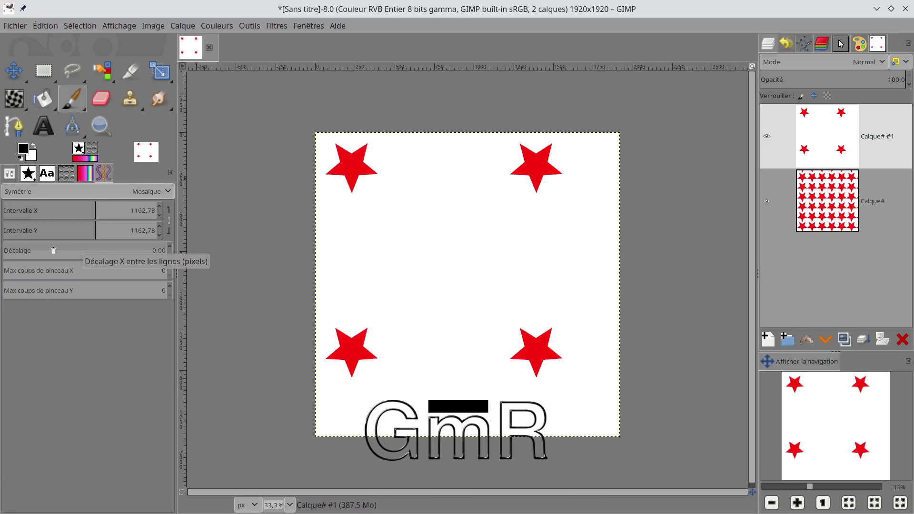
# - Set the linked Intervalle X and Y to 524,72 and paint a star just below the upper-left one
pyautogui.click(44, 206)
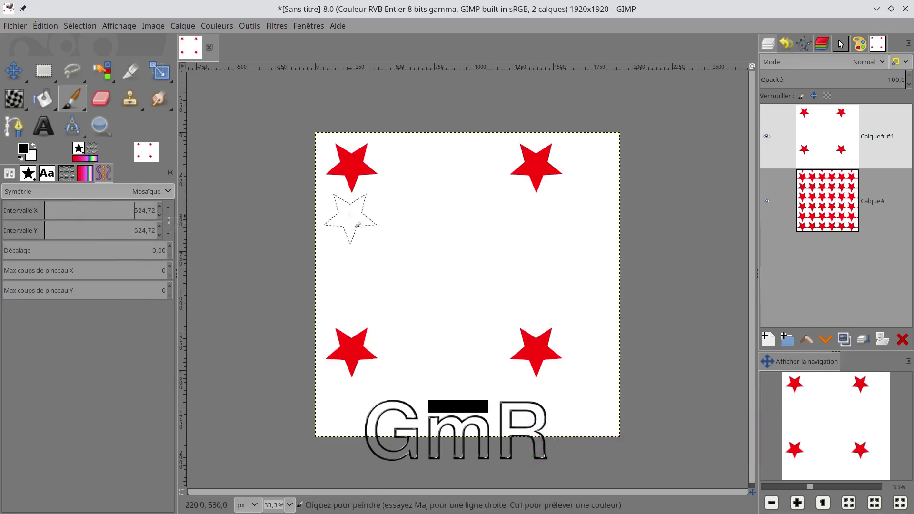
pyautogui.click(350, 216)
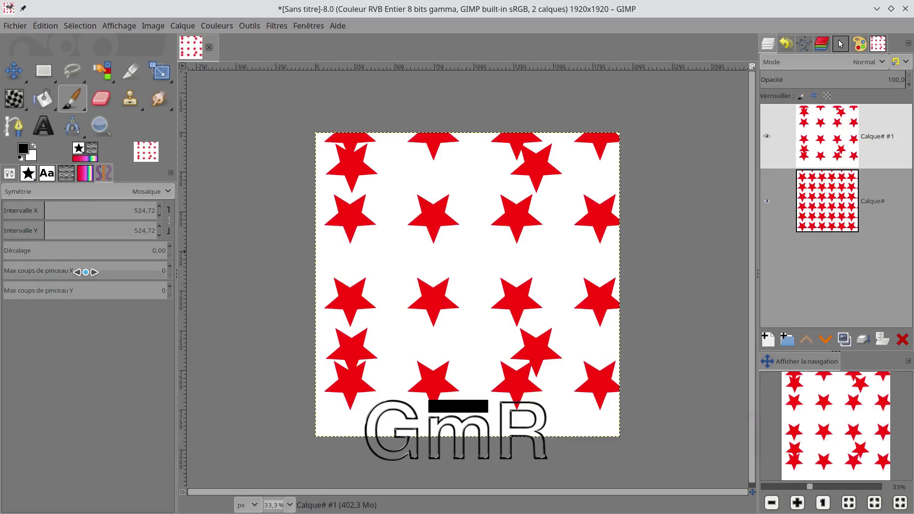
# - Set the mosaic's Max coups de pinceau X to 2, clear the painted stars and paint one in the canvas's upper-left area
pyautogui.click(170, 268)
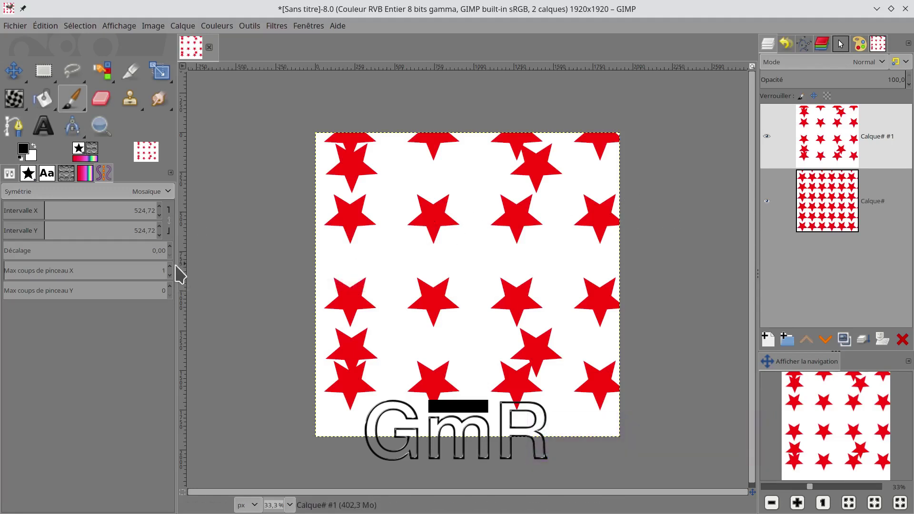
pyautogui.click(170, 267)
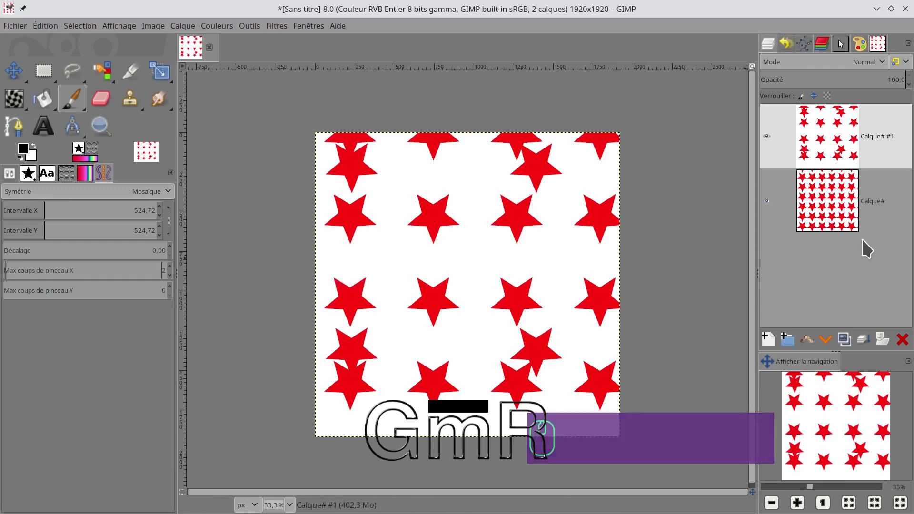
pyautogui.hotkey('ctrl', 'z')
pyautogui.hotkey('ctrl', 'z')
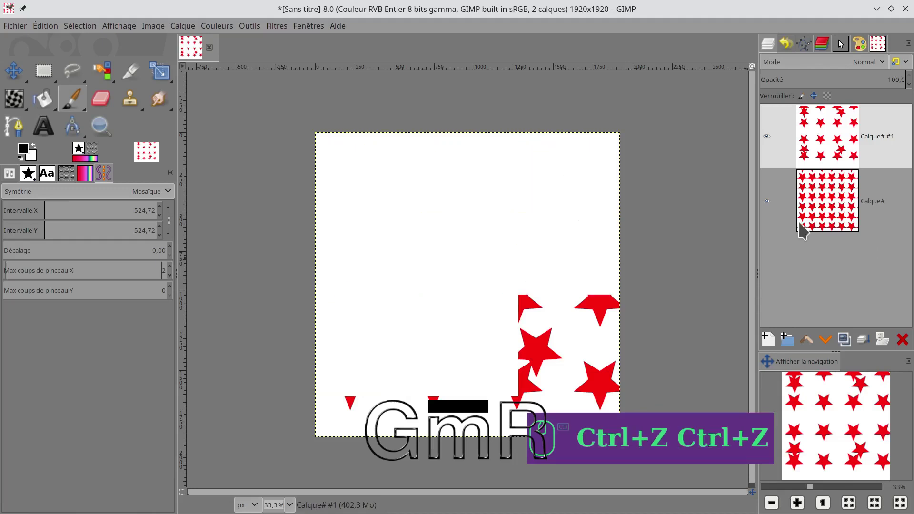
pyautogui.click(362, 196)
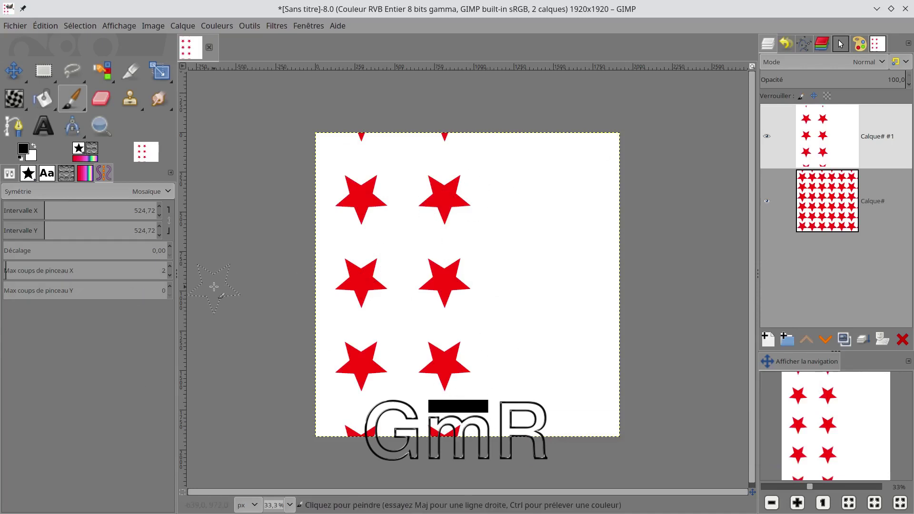
# - Undo the last stars and, with Max coups de pinceau Y set to 3, paint a star in the canvas's upper part, left of centre
pyautogui.hotkey('ctrl', 'z')
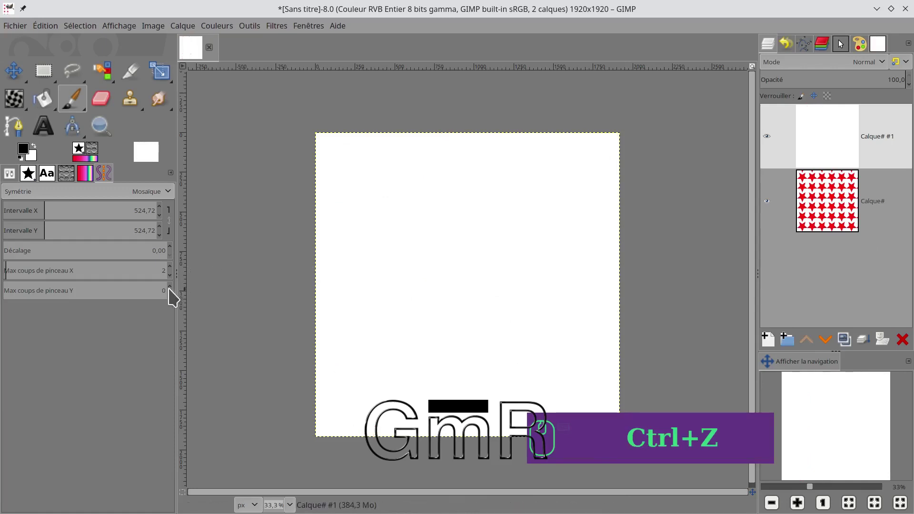
pyautogui.click(170, 288)
pyautogui.click(170, 288)
pyautogui.click(169, 288)
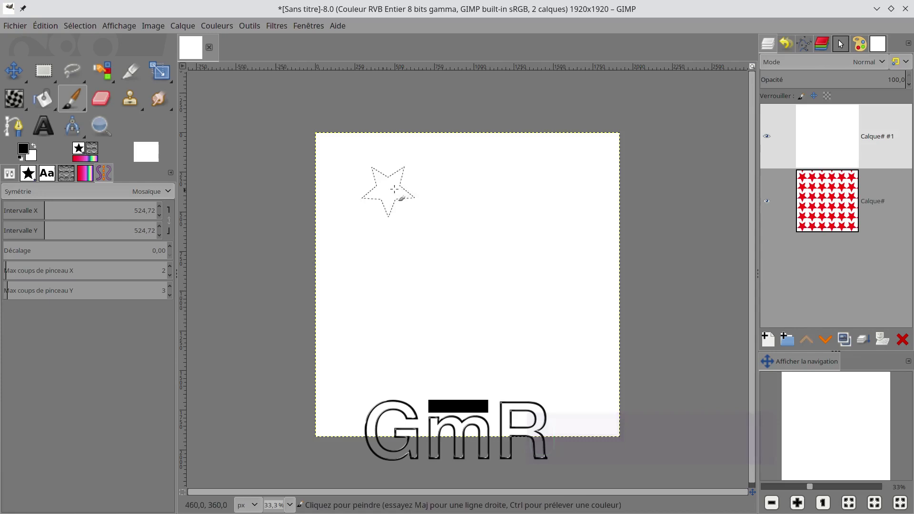
pyautogui.click(413, 191)
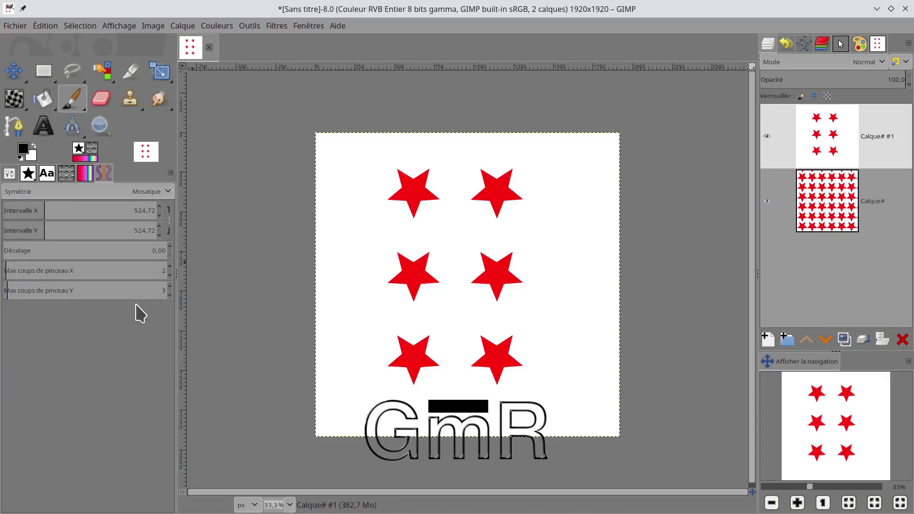
# - Switch the symmetry to Miroir and enable vertical and central symmetry alongside the horizontal one
pyautogui.click(167, 194)
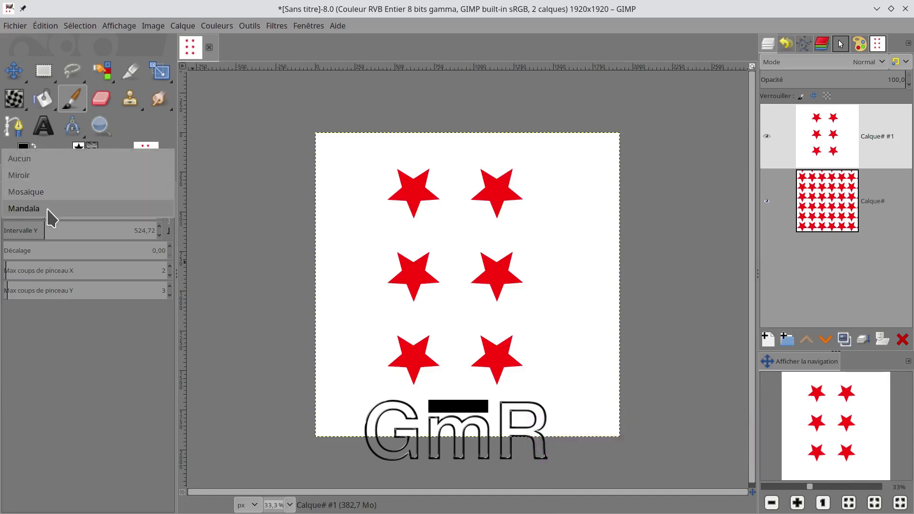
pyautogui.click(46, 177)
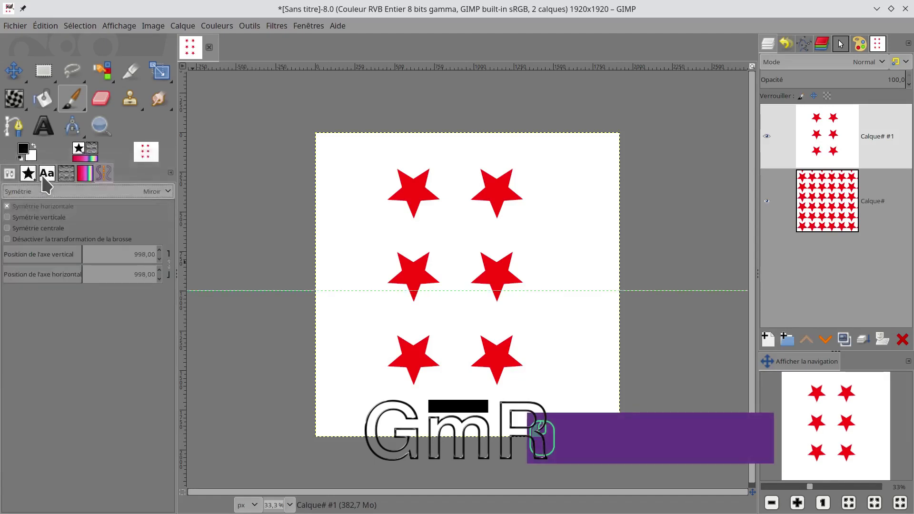
pyautogui.click(21, 219)
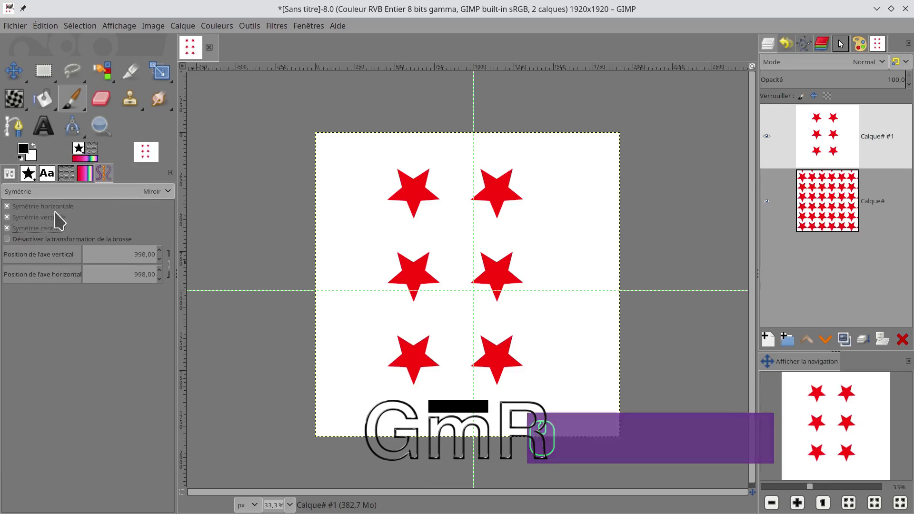
pyautogui.click(40, 229)
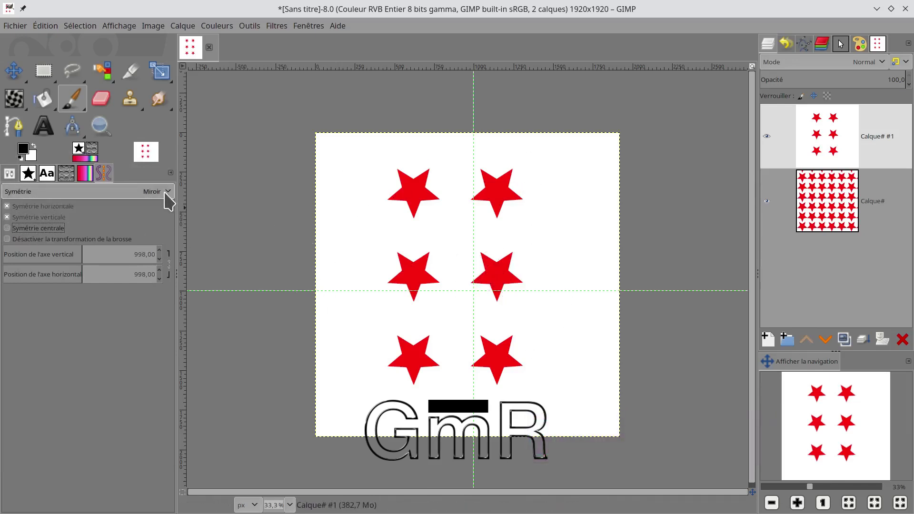
pyautogui.click(15, 229)
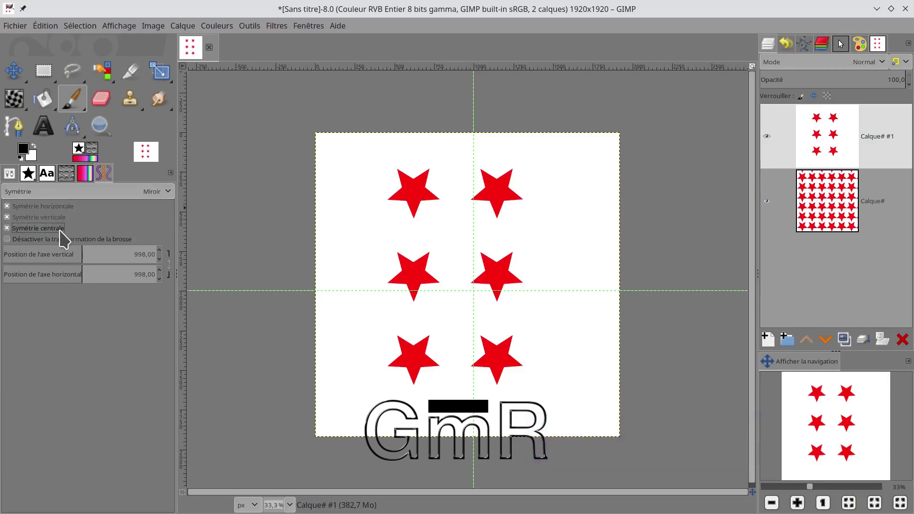
# - Change the symmetry to Mandala and add a new 1920 px wide layer filled with white
pyautogui.click(168, 192)
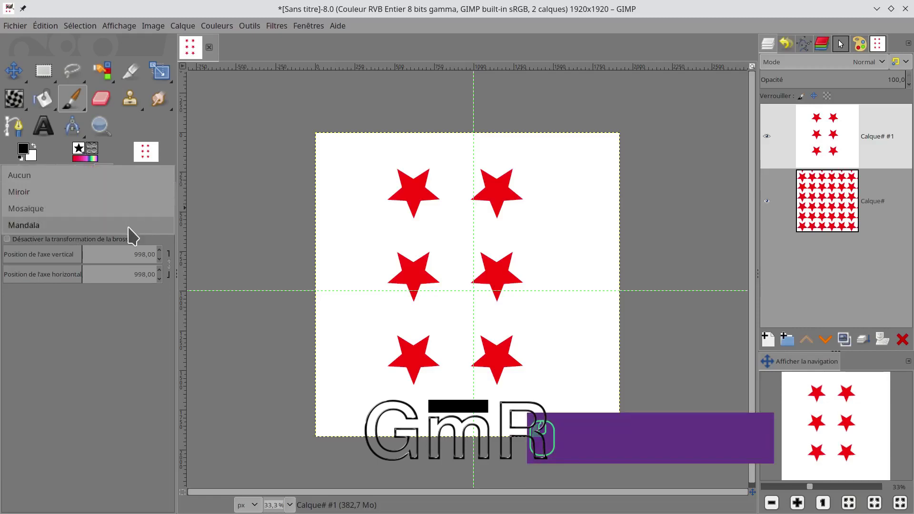
pyautogui.click(114, 227)
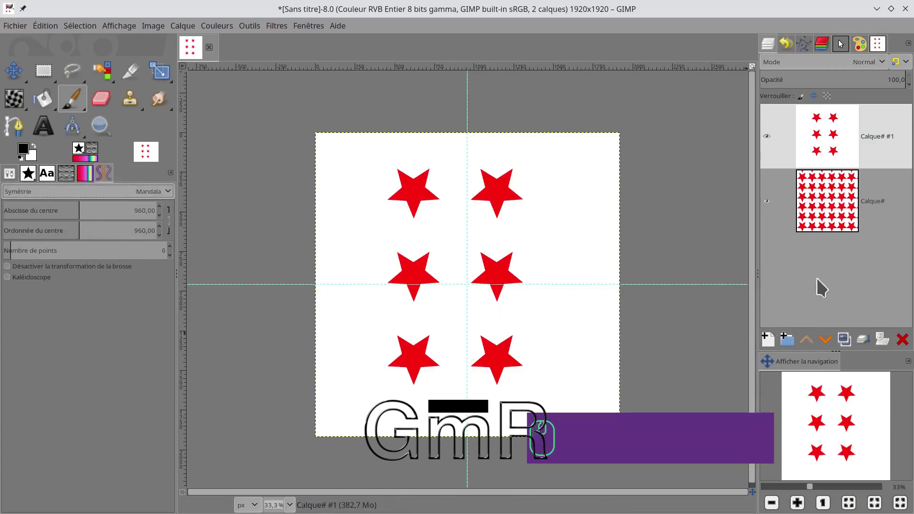
pyautogui.click(770, 343)
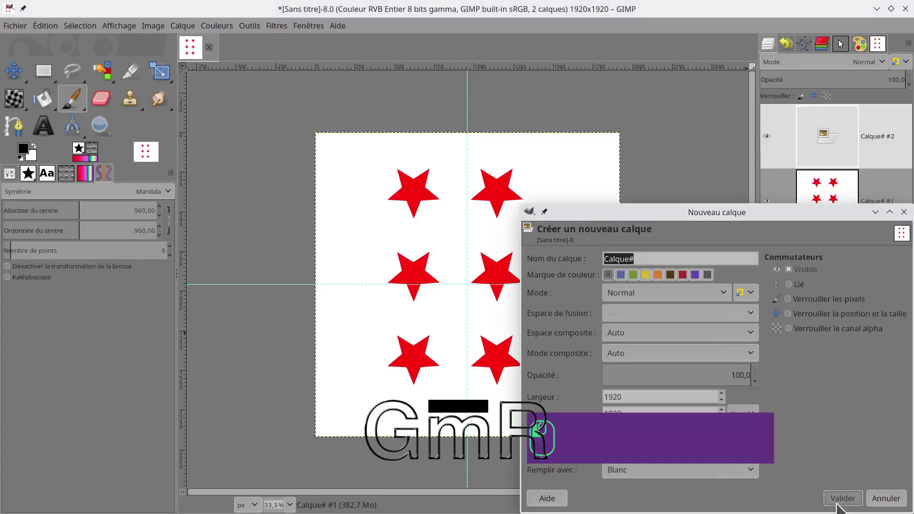
pyautogui.click(838, 497)
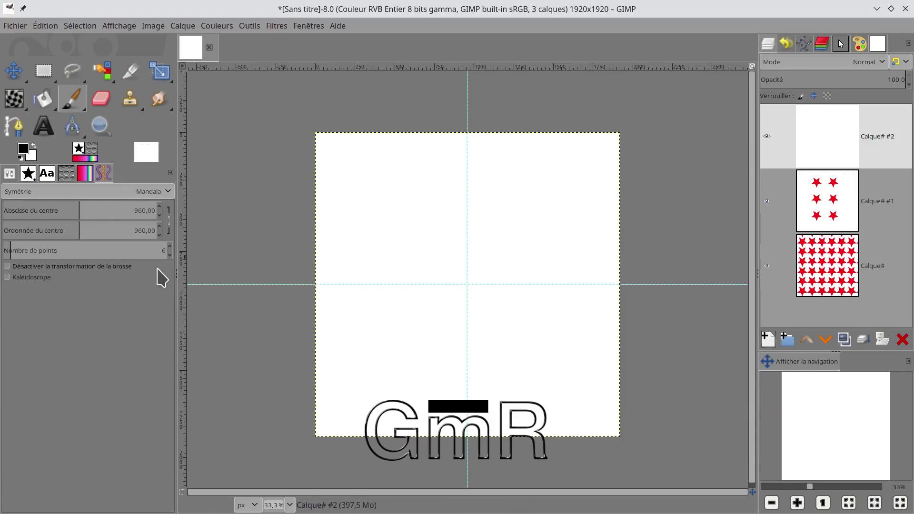
pyautogui.click(170, 191)
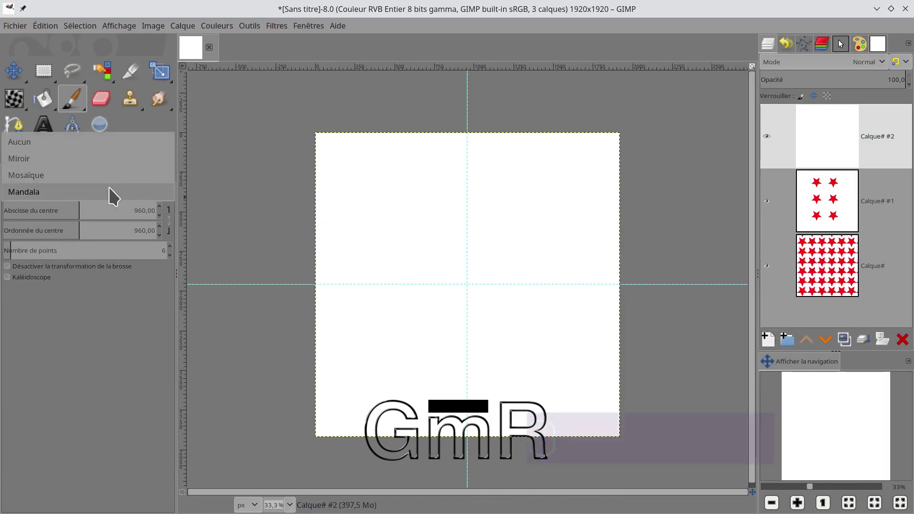
pyautogui.click(146, 326)
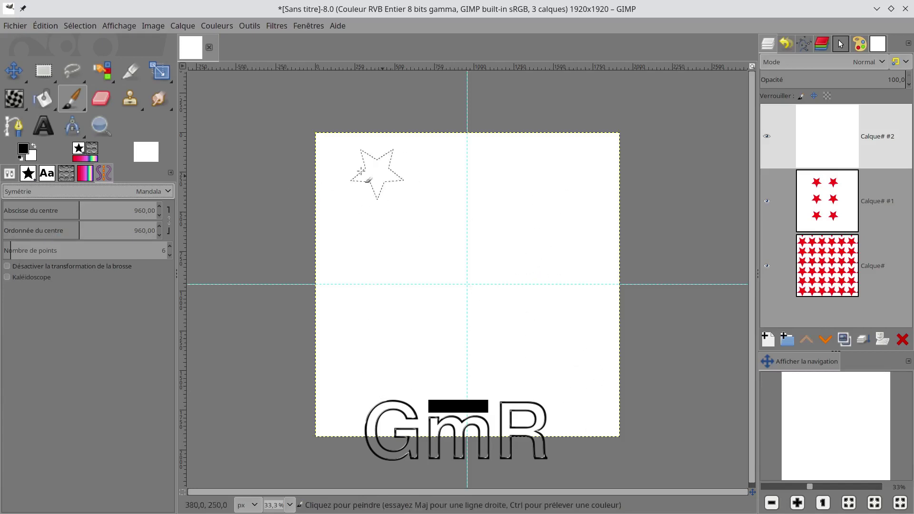
# - Paint a mandala star near the upper-left corner and, with brush transformation disabled, another one closer to the centre
pyautogui.click(346, 162)
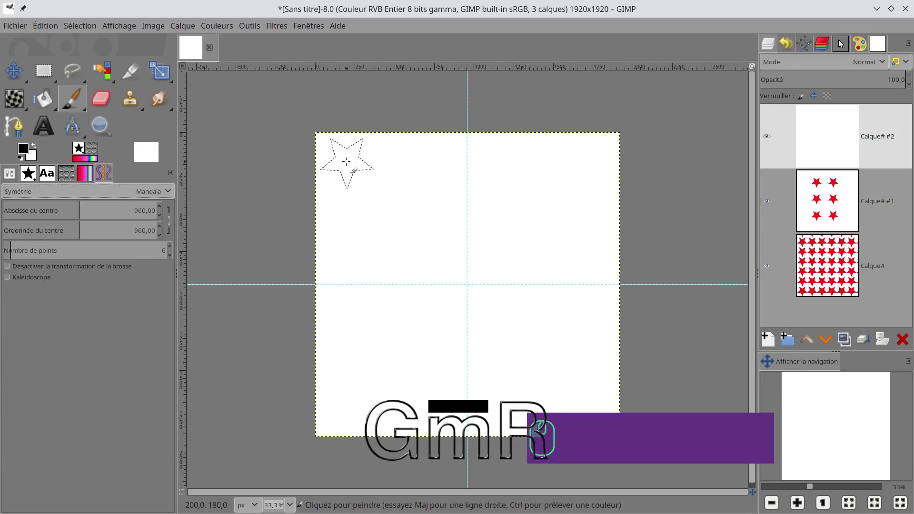
pyautogui.click(64, 268)
pyautogui.click(396, 210)
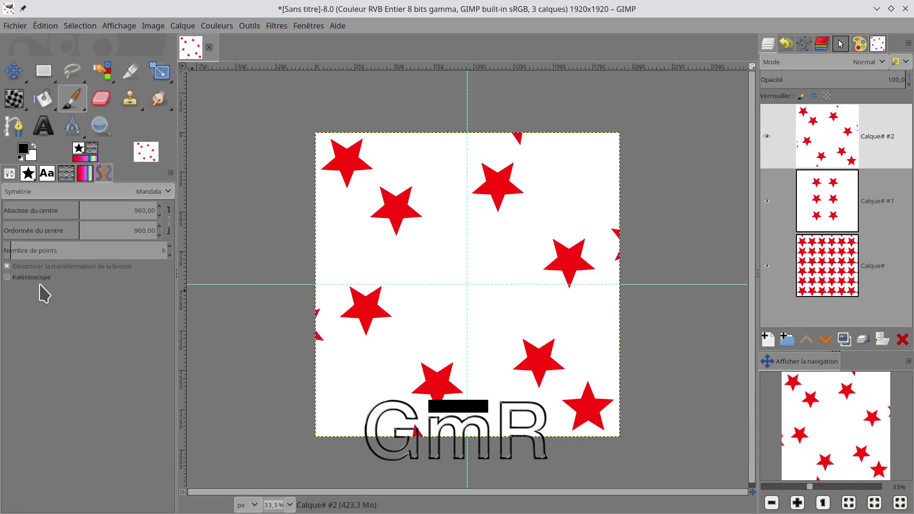
# - Re-enable brush transformation, turn on Kaléidoscope and paint a short downward stroke just left of the canvas centre
pyautogui.click(25, 267)
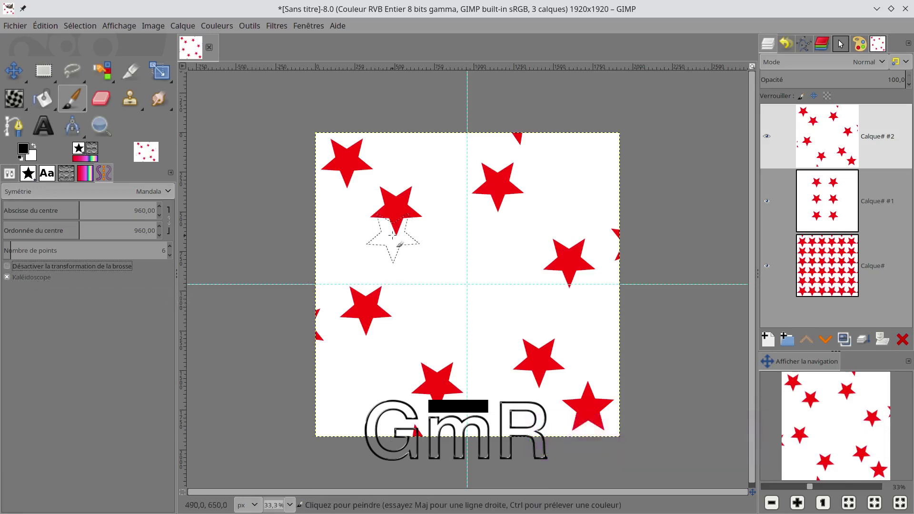
pyautogui.moveTo(438, 259); pyautogui.dragTo(436, 296)
# - Undo all the painting on the new layer and paint one kaleidoscope star at about 490, 450 px
pyautogui.hotkey('ctrl', 'z')
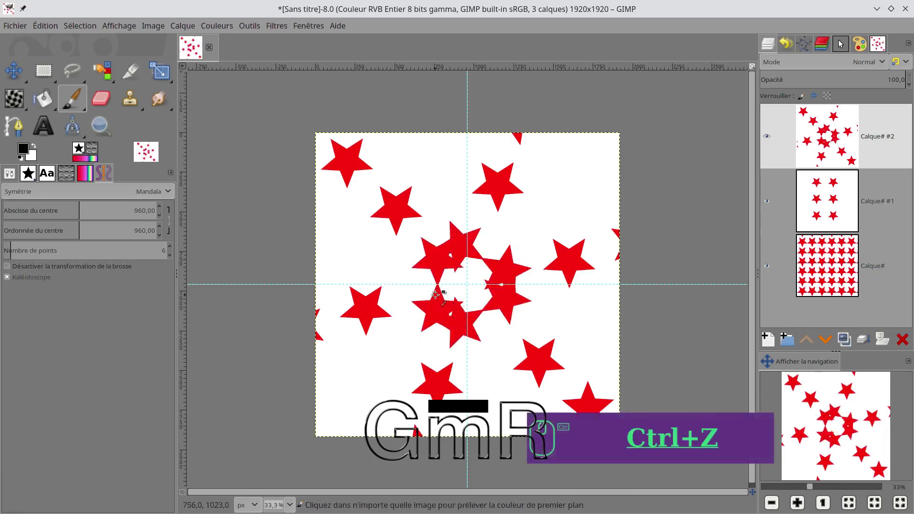
pyautogui.hotkey('ctrl', 'z')
pyautogui.hotkey('ctrl', 'z')
pyautogui.hotkey('ctrl', 'z')
pyautogui.hotkey('ctrl', 'z')
pyautogui.hotkey('ctrl', 'z')
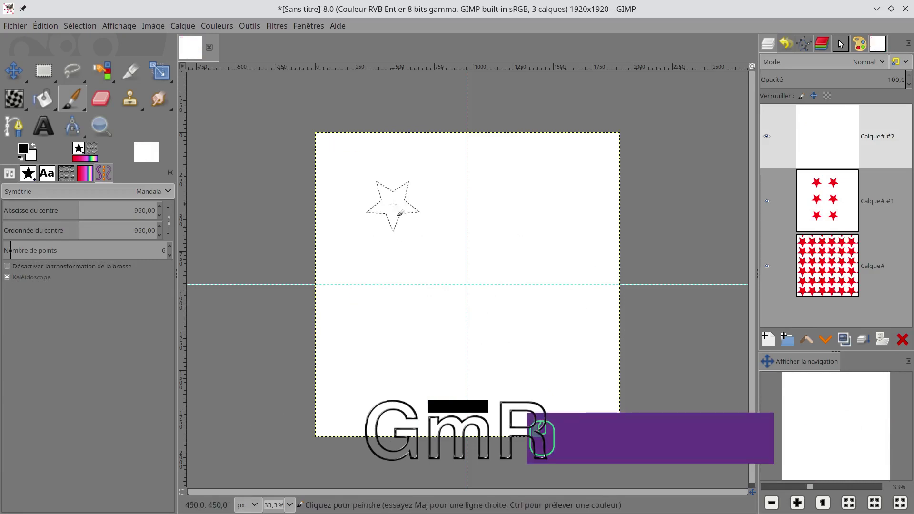
pyautogui.click(393, 205)
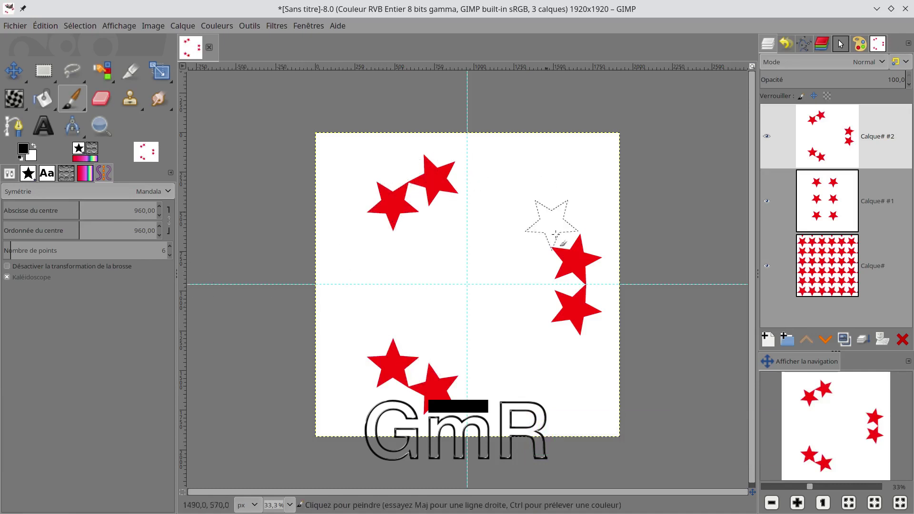
# - Undo the last stars and, with Nombre de points set to 3, paint a star at about 500, 500 px
pyautogui.click(171, 255)
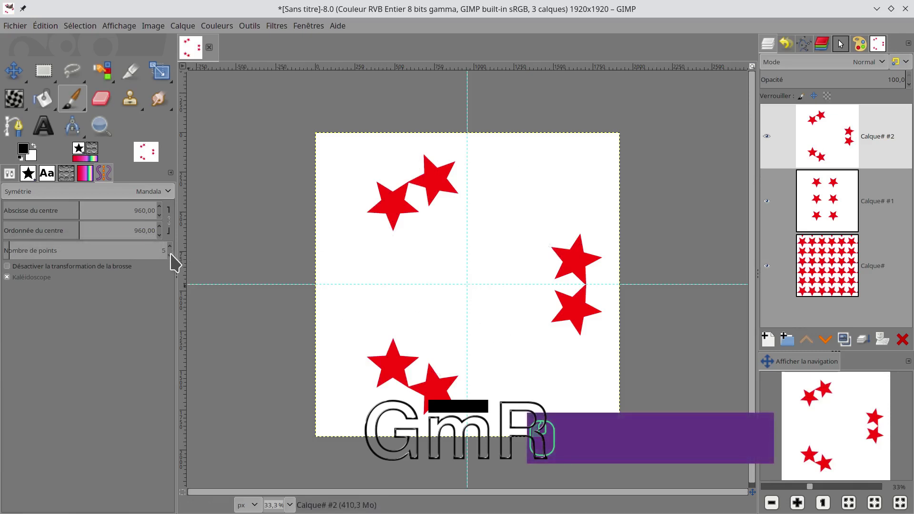
pyautogui.hotkey('ctrl', 'z')
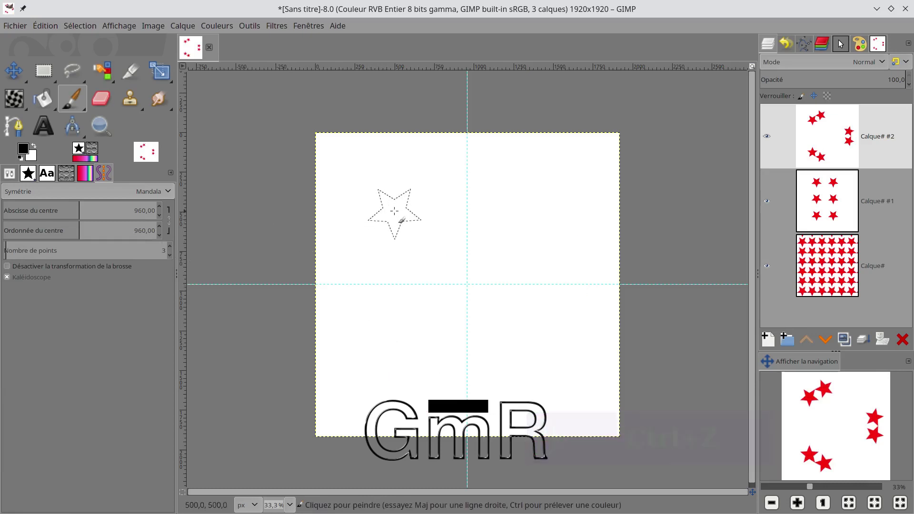
pyautogui.click(395, 211)
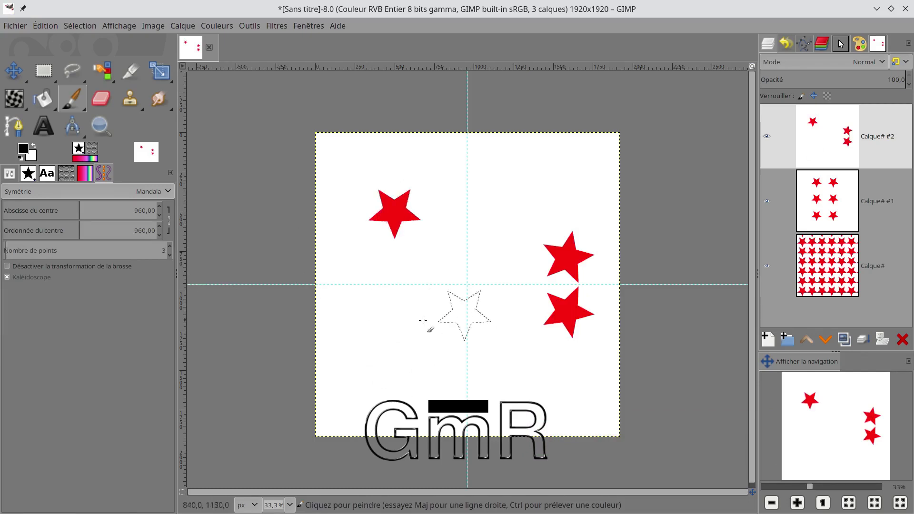
# - Set the mandala's Nombre de points to 10 and reduce the brush size to 36
pyautogui.click(170, 247)
pyautogui.click(170, 246)
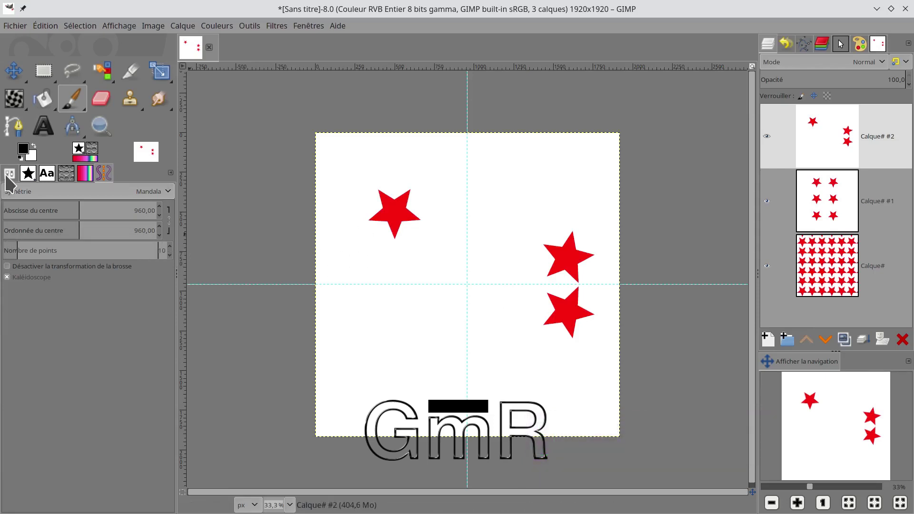
pyautogui.click(8, 175)
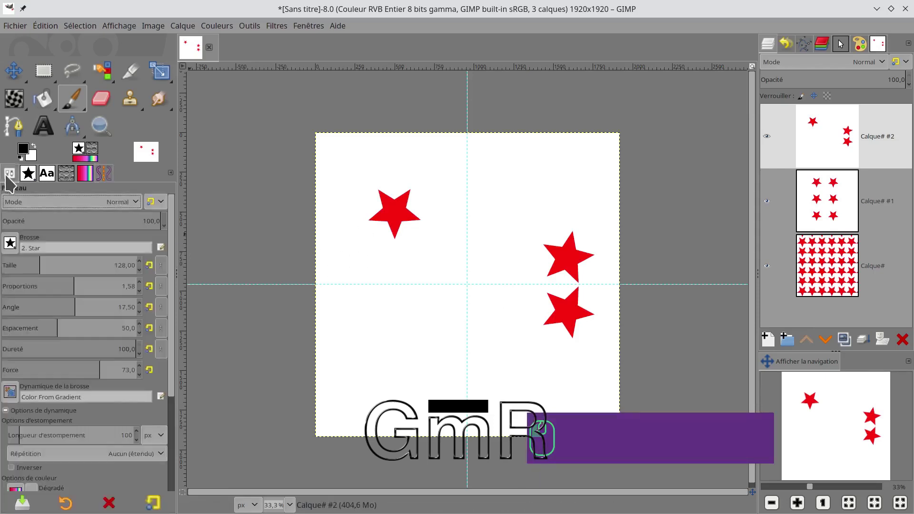
pyautogui.click(19, 265)
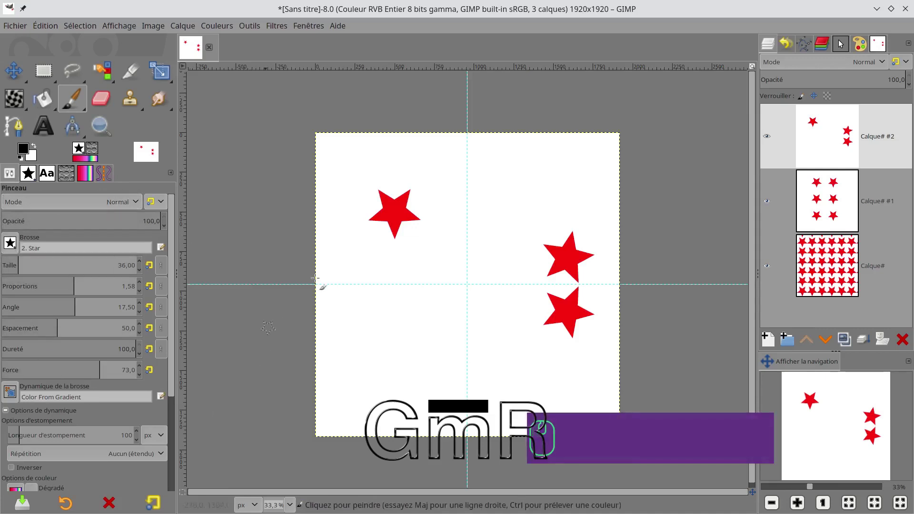
# - Paint three small stars in a horizontal row in the canvas's left part, just above the horizontal symmetry axis
pyautogui.click(339, 259)
pyautogui.click(363, 258)
pyautogui.click(394, 257)
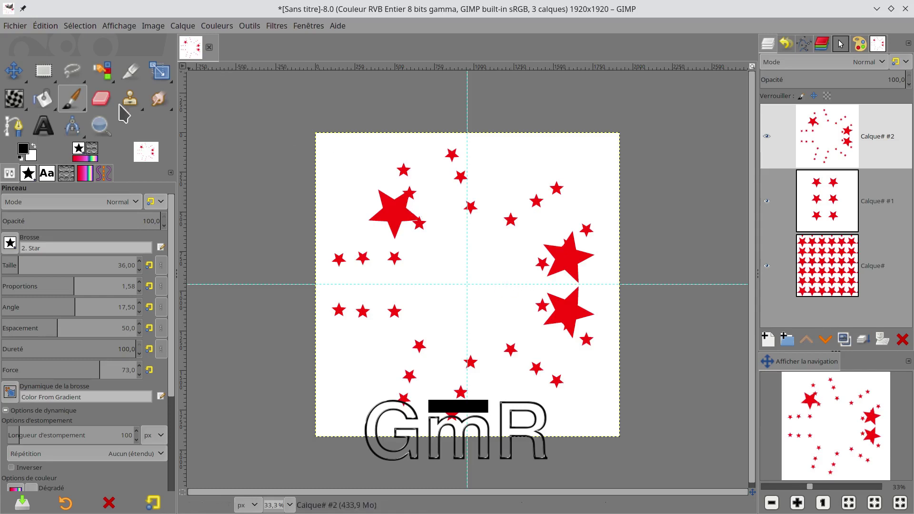
# - Delete all three layers from the image and set the paint symmetry to Aucun
pyautogui.click(104, 174)
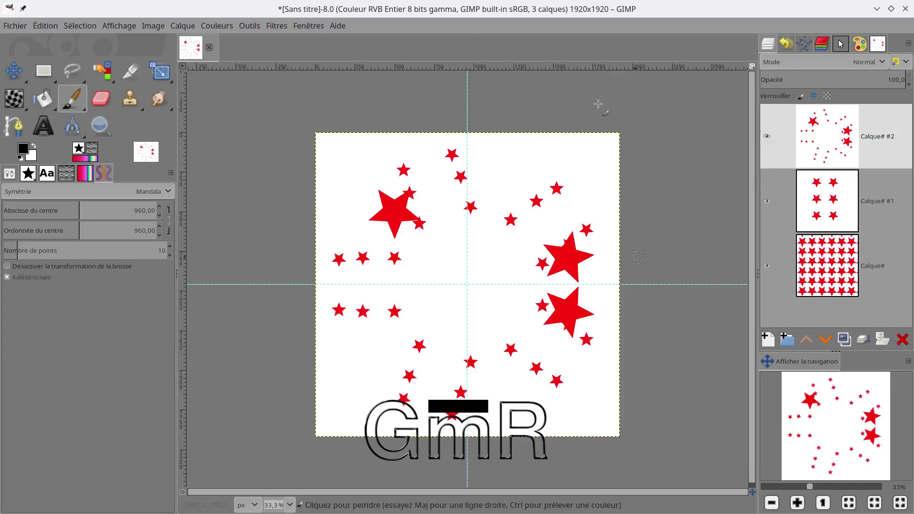
pyautogui.click(902, 339)
pyautogui.click(903, 340)
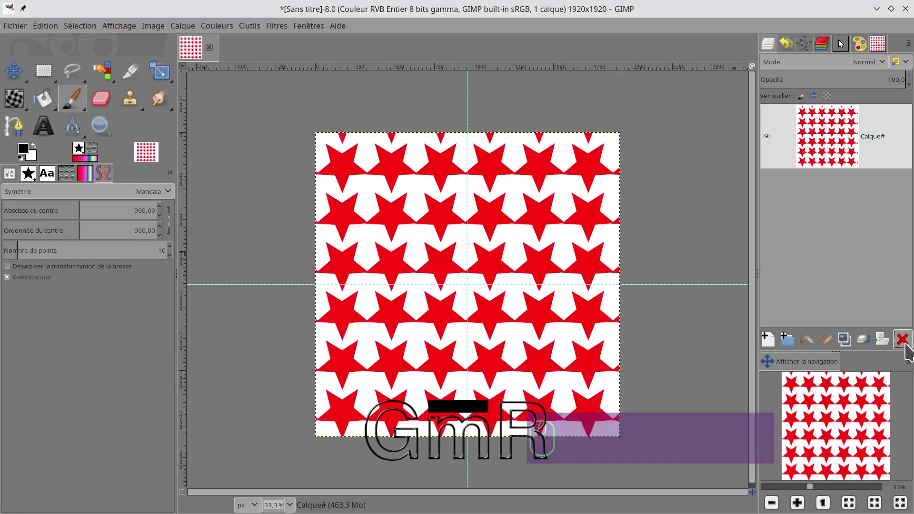
pyautogui.click(904, 339)
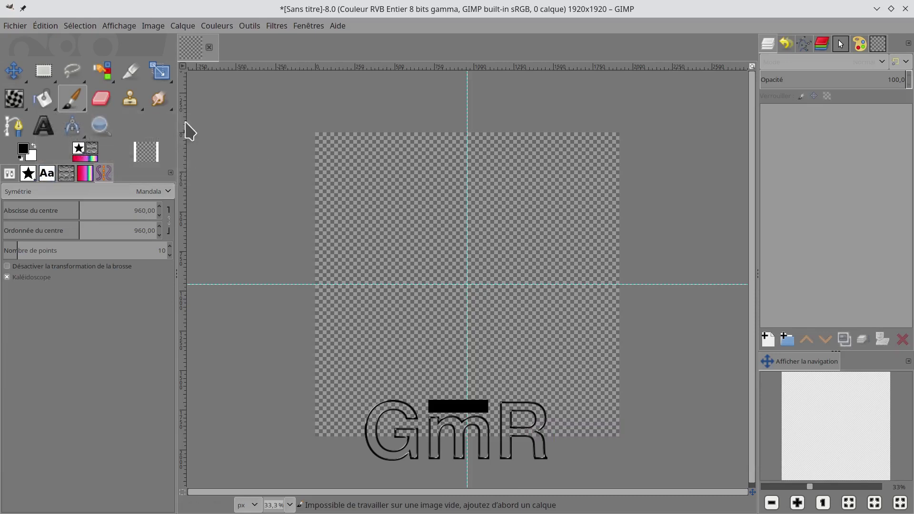
pyautogui.click(169, 195)
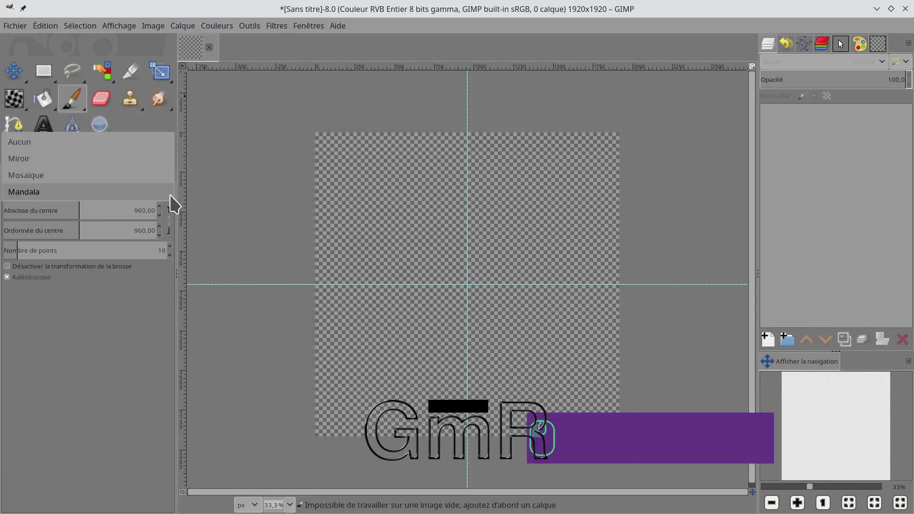
pyautogui.click(48, 141)
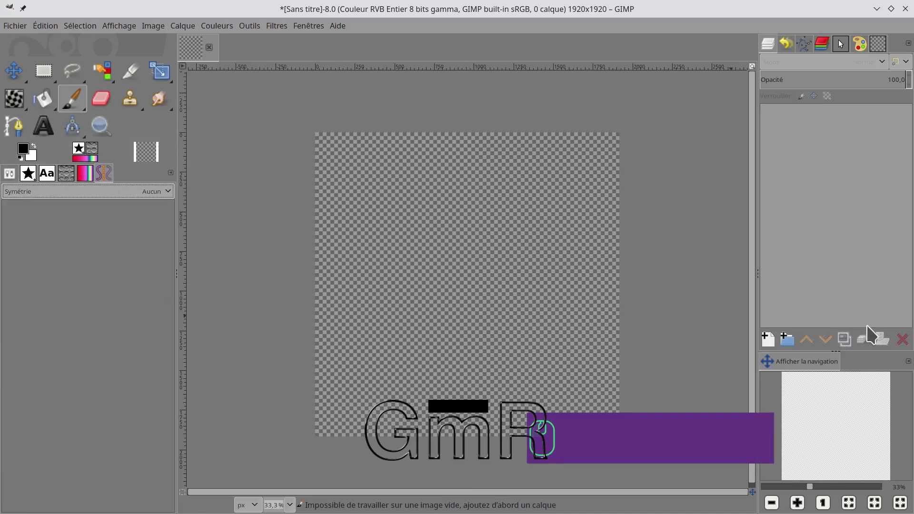
# - Switch to the web browser, copy the stork photo, and paste it into the empty GIMP image as a layer
pyautogui.click(768, 339)
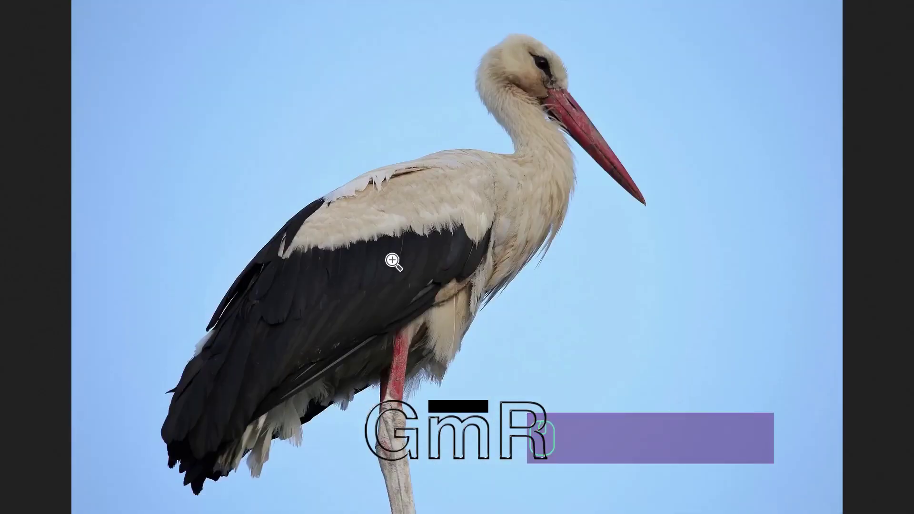
pyautogui.rightClick(474, 224)
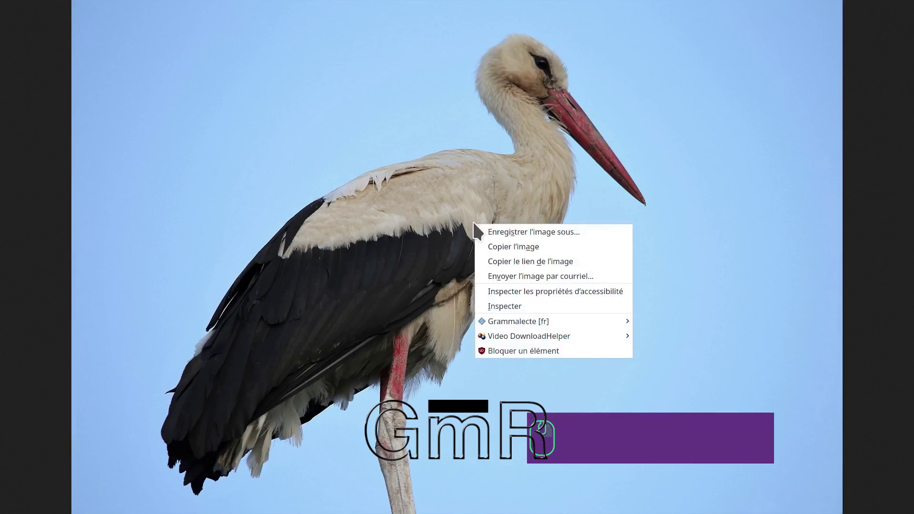
pyautogui.click(515, 247)
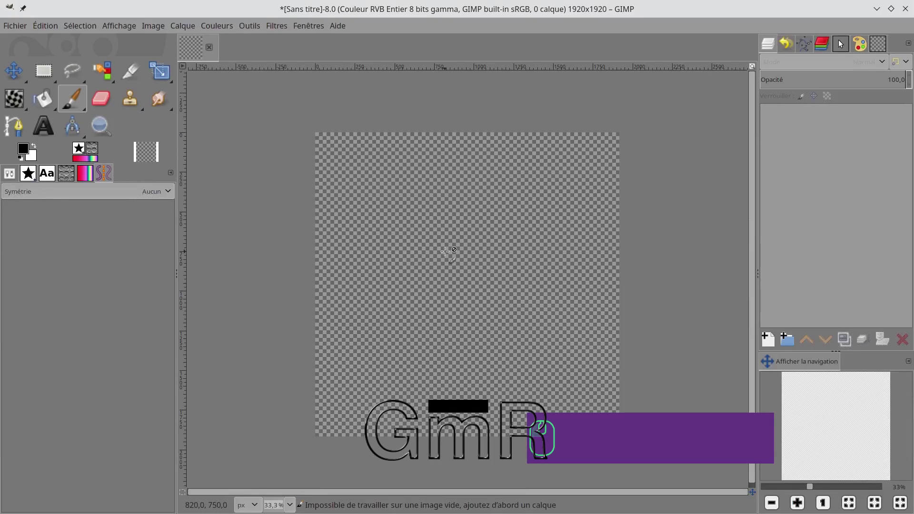
pyautogui.hotkey('ctrl', 'v')
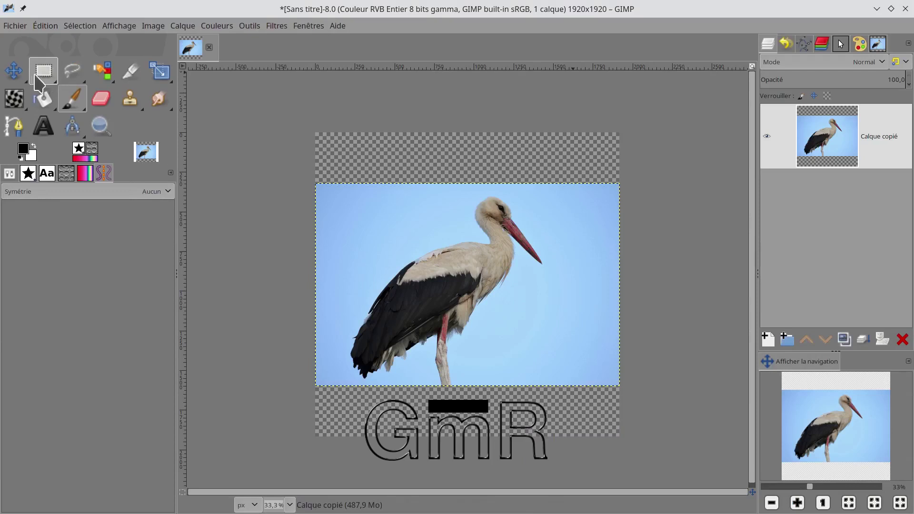
# - Draw a rectangular selection around the stork and tighten its edges so it closely frames the bird
pyautogui.click(37, 79)
pyautogui.moveTo(341, 184); pyautogui.dragTo(547, 389)
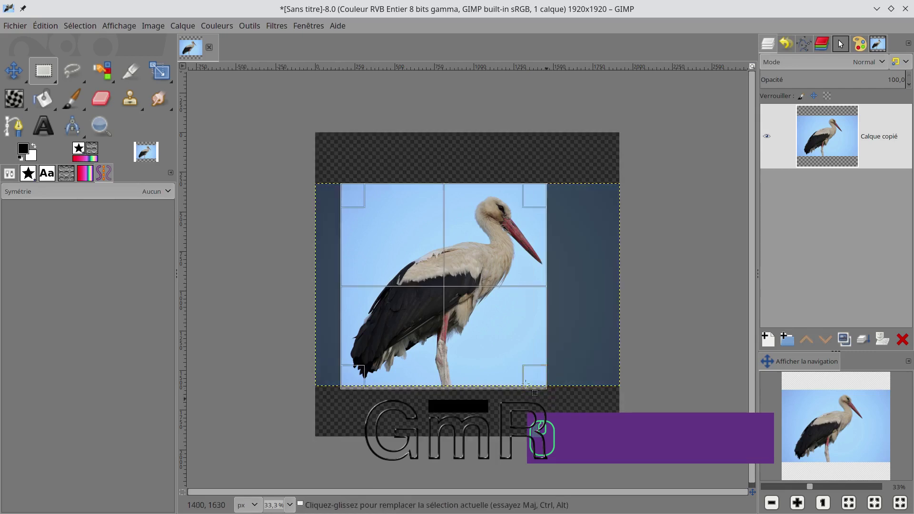
pyautogui.moveTo(350, 275); pyautogui.dragTo(357, 275)
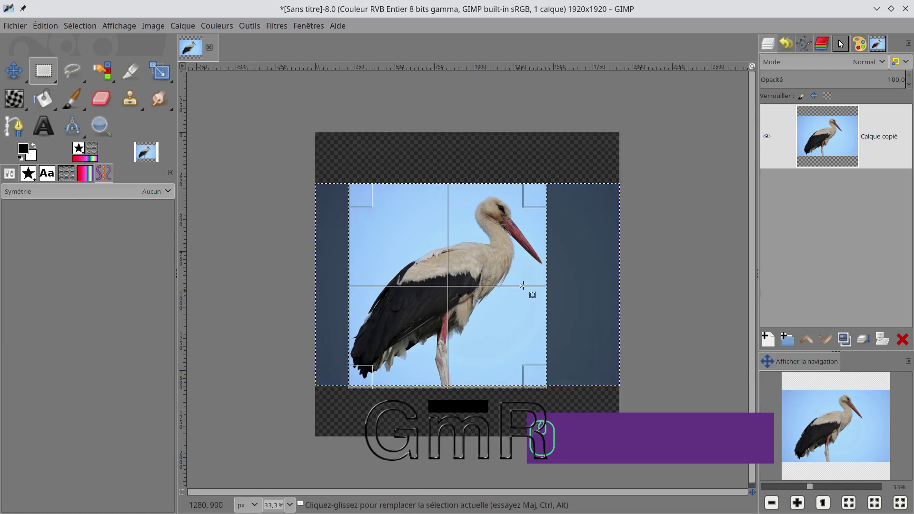
pyautogui.moveTo(522, 286); pyautogui.dragTo(522, 264)
pyautogui.moveTo(470, 198); pyautogui.dragTo(468, 210)
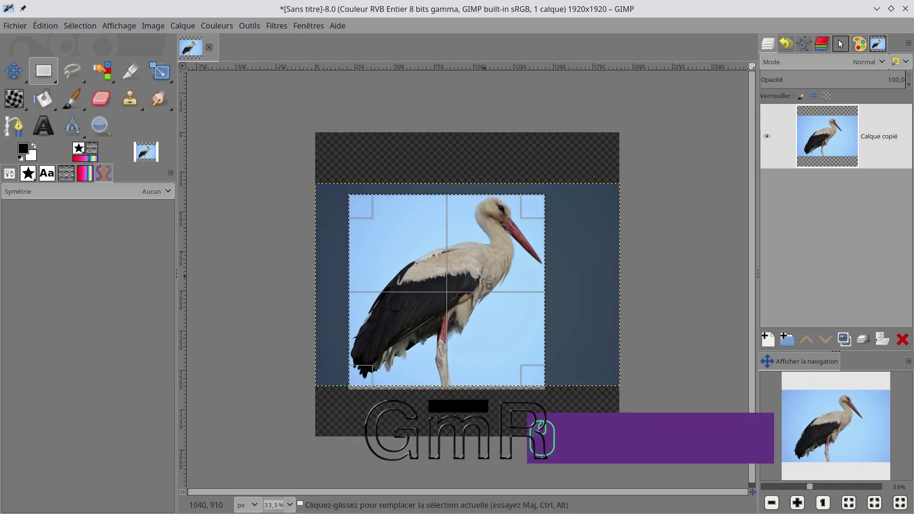
pyautogui.press('Escape')
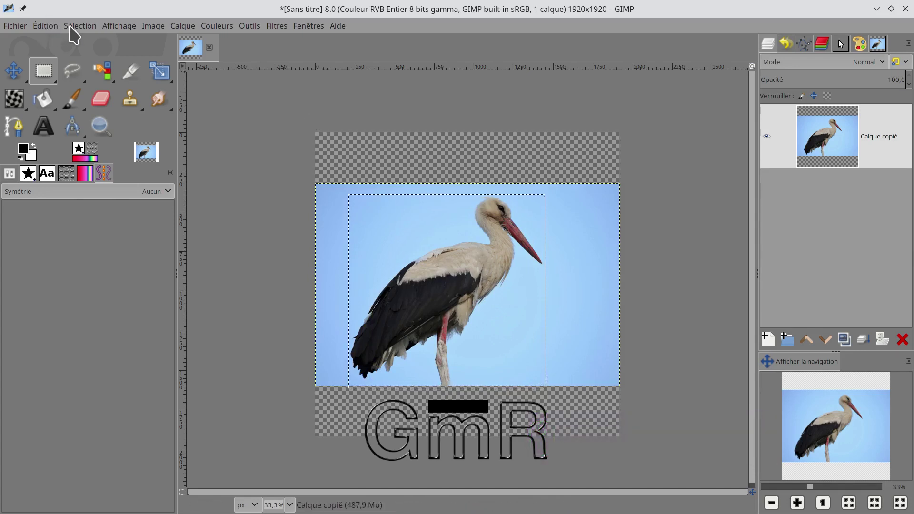
# - Invert the selection and delete the photo area outside the frame around the stork
pyautogui.press('ctrl')
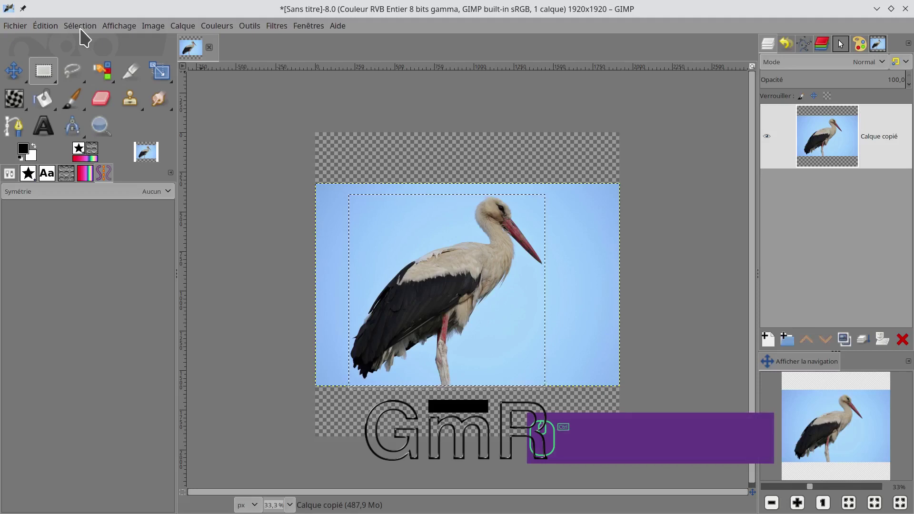
pyautogui.hotkey('ctrl', 'i')
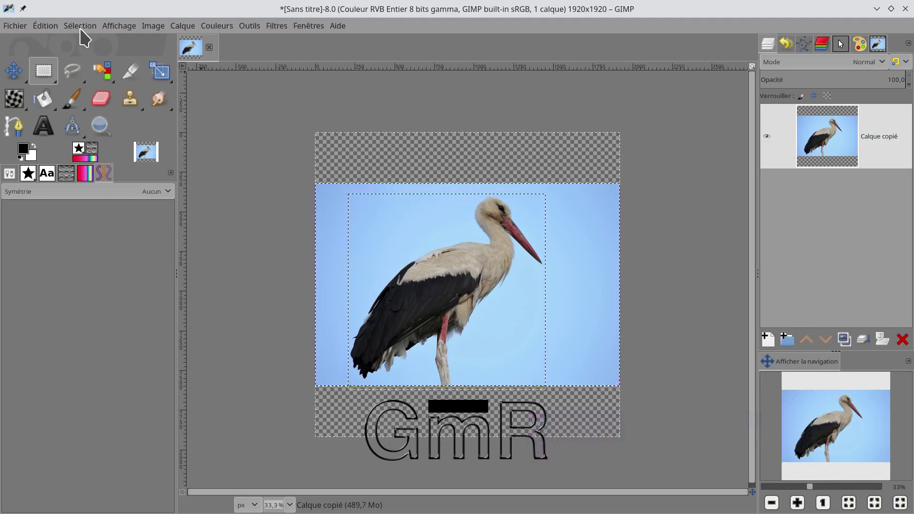
pyautogui.press('Delete')
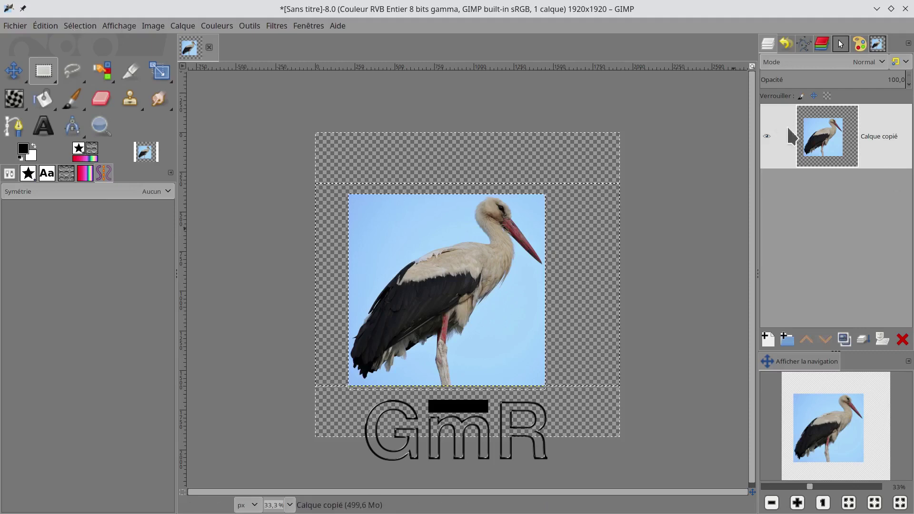
# - Crop the stork layer to the current inverted selection
pyautogui.click(184, 26)
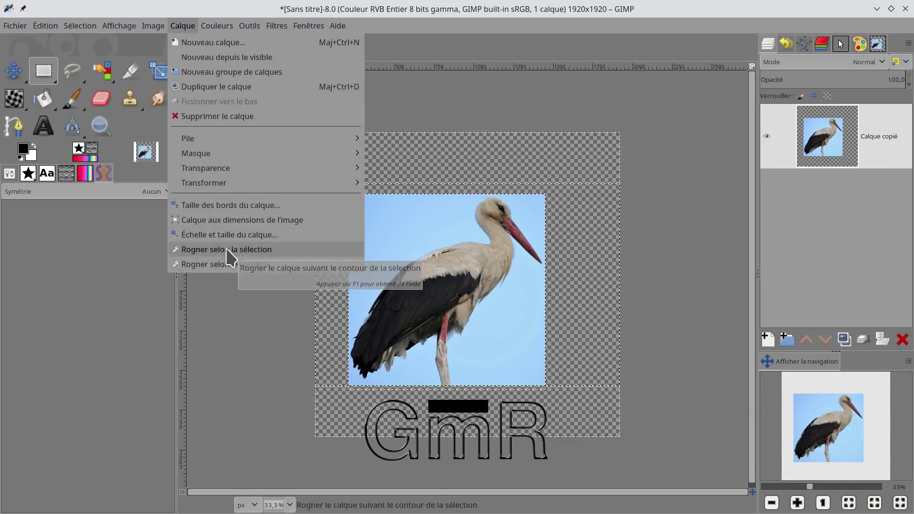
pyautogui.click(247, 251)
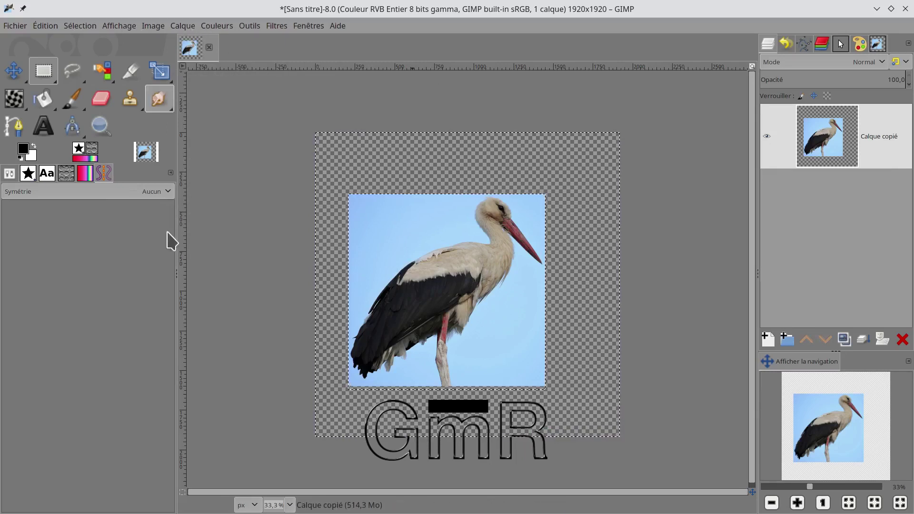
pyautogui.click(189, 28)
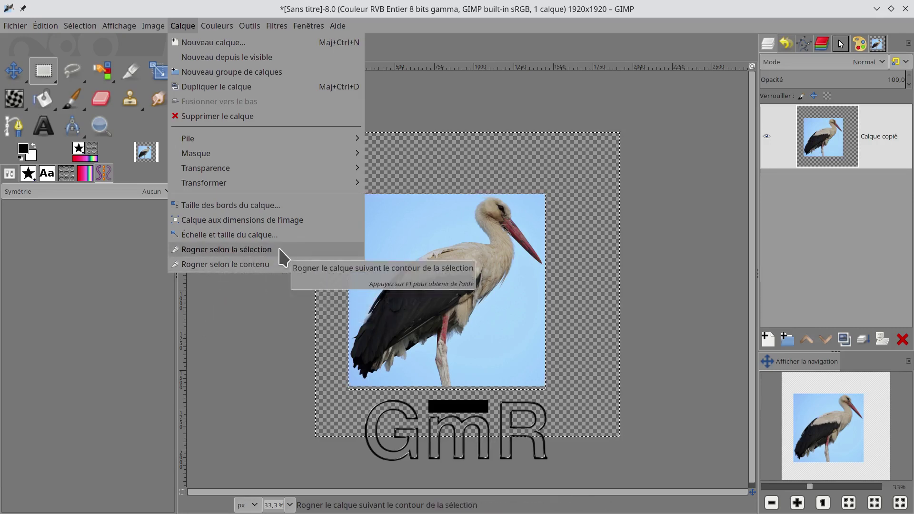
pyautogui.click(271, 316)
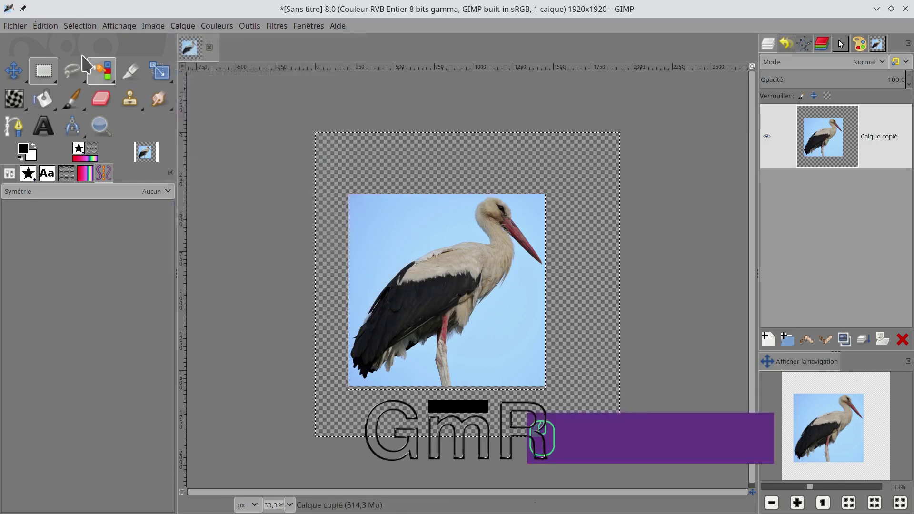
# - Move the stork layer to the left so that part of the photo extends past the canvas's left edge
pyautogui.click(14, 71)
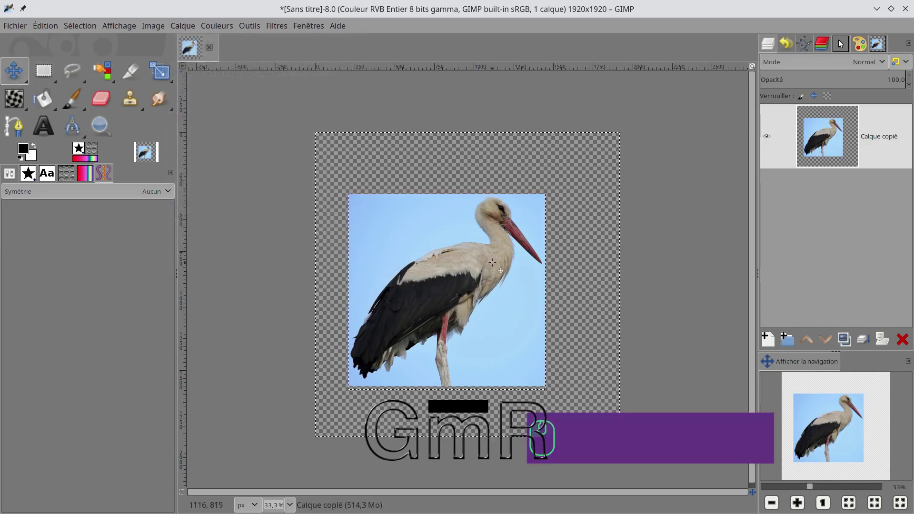
pyautogui.moveTo(462, 269); pyautogui.dragTo(375, 270)
pyautogui.click(860, 140)
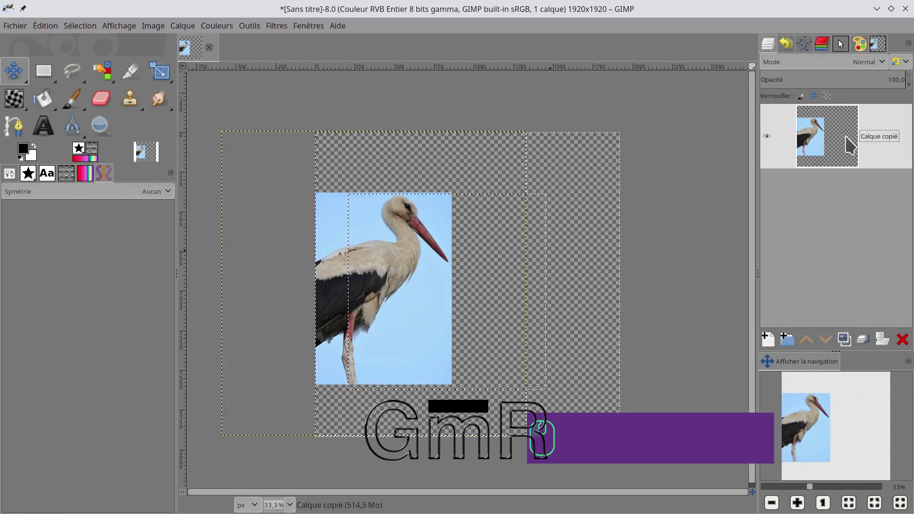
# - Duplicate the stork layer and move the copy to the right, near the middle of the canvas
pyautogui.click(848, 344)
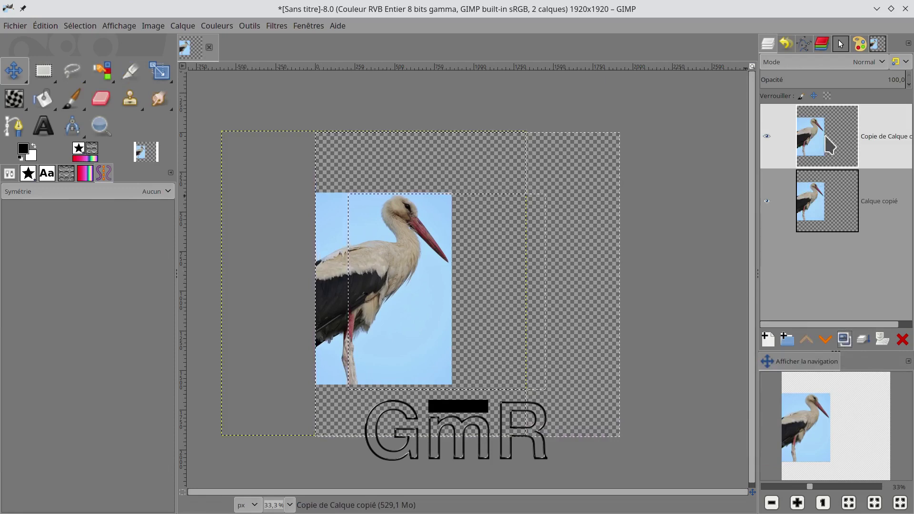
pyautogui.moveTo(381, 273); pyautogui.dragTo(478, 269)
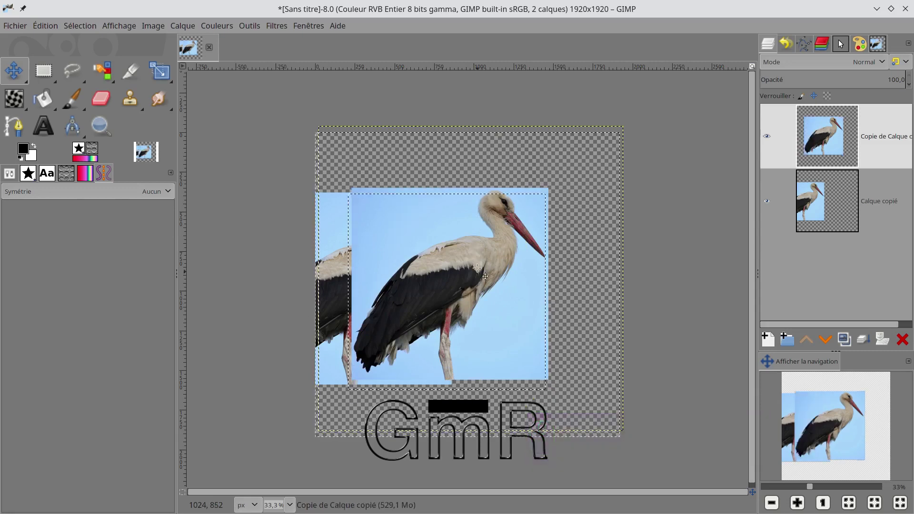
pyautogui.keyDown('ctrl'); pyautogui.click(477, 269); pyautogui.keyUp('ctrl')
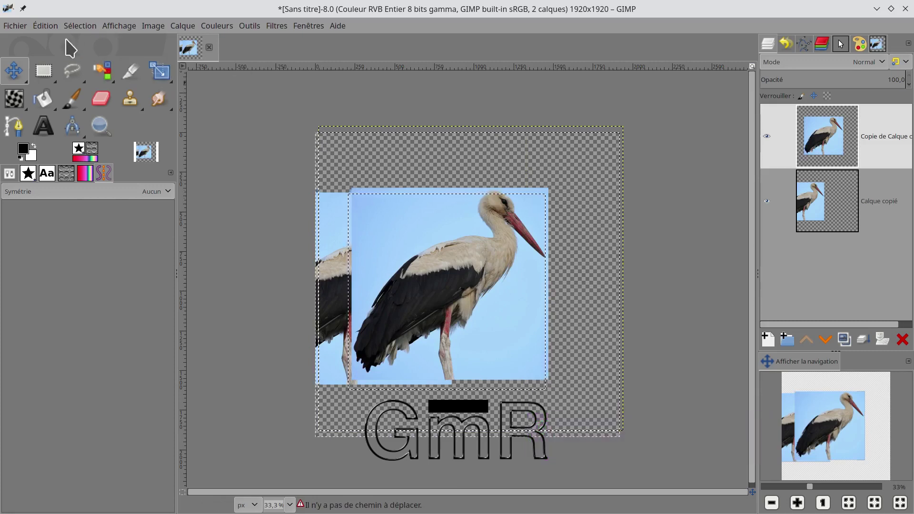
# - Clear the selection and move the stork copy into the right half of the canvas, beside the original
pyautogui.hotkey('shift', 'ctrl', 'a')
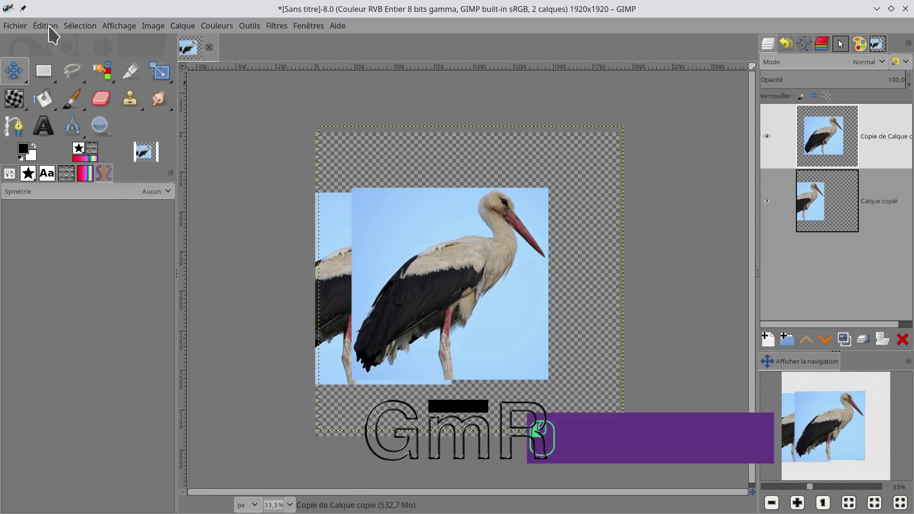
pyautogui.click(49, 28)
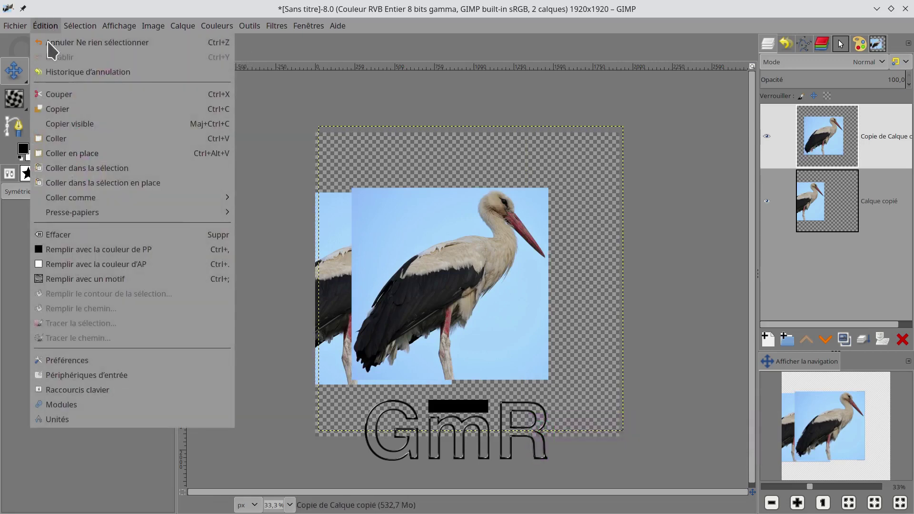
pyautogui.moveTo(70, 25)
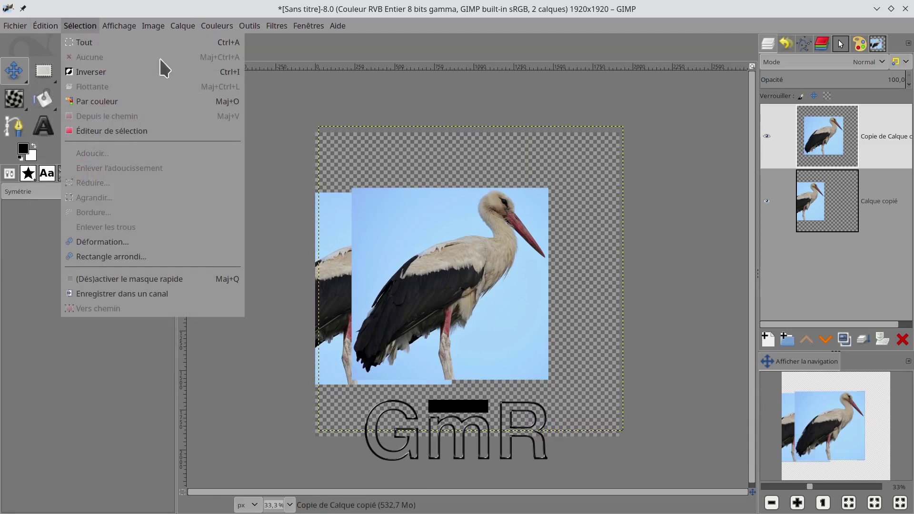
pyautogui.click(829, 139)
pyautogui.moveTo(449, 257); pyautogui.dragTo(532, 256)
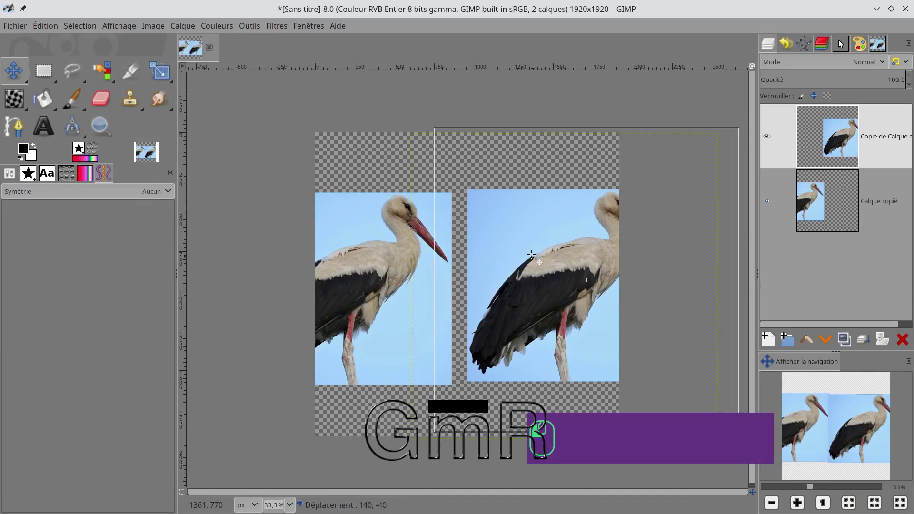
pyautogui.moveTo(532, 255); pyautogui.dragTo(532, 255)
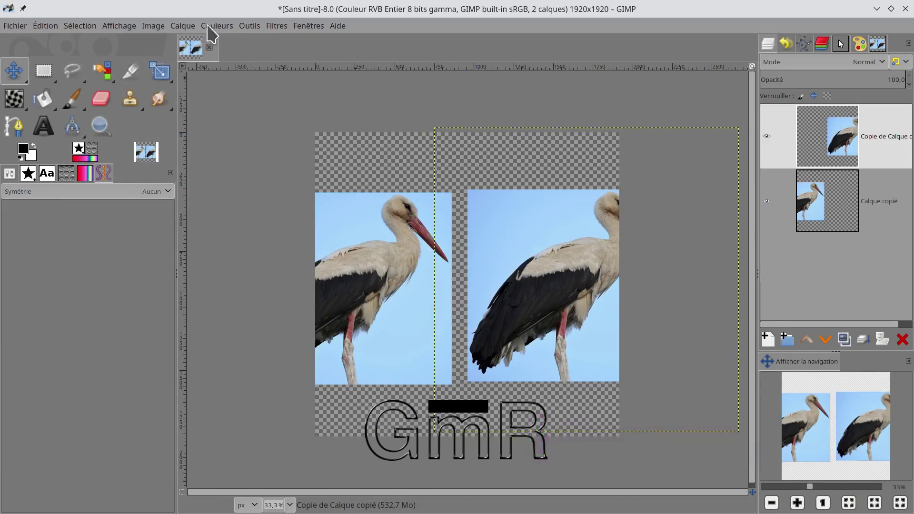
# - Try a vertical flip on the duplicated stork layer, and undo it
pyautogui.click(182, 26)
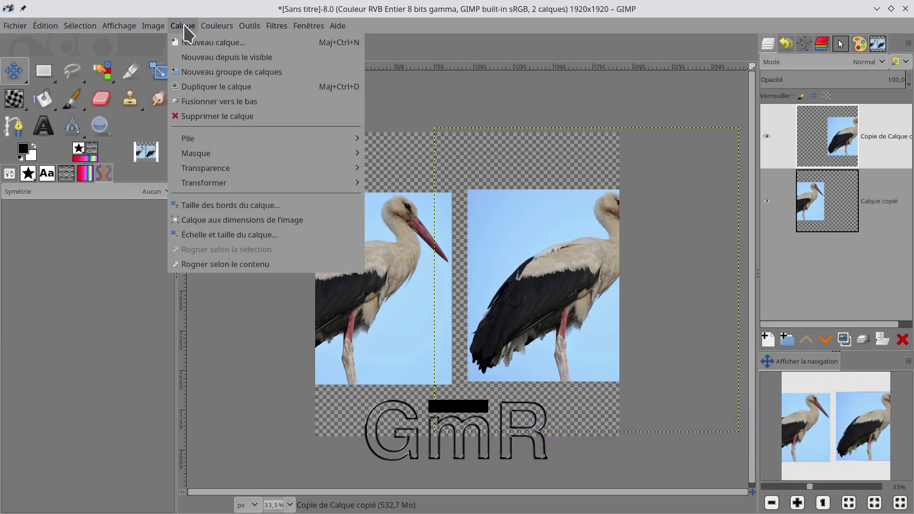
pyautogui.moveTo(209, 185)
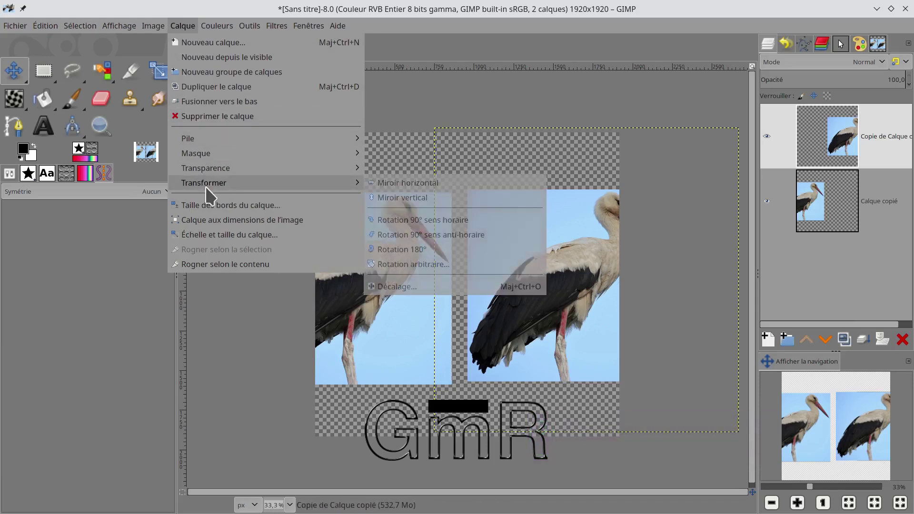
pyautogui.click(426, 198)
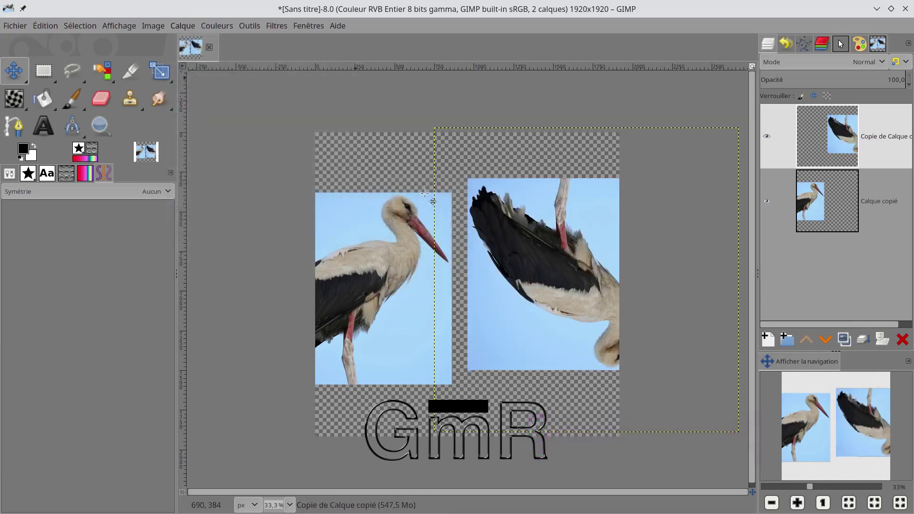
pyautogui.hotkey('ctrl', 'z')
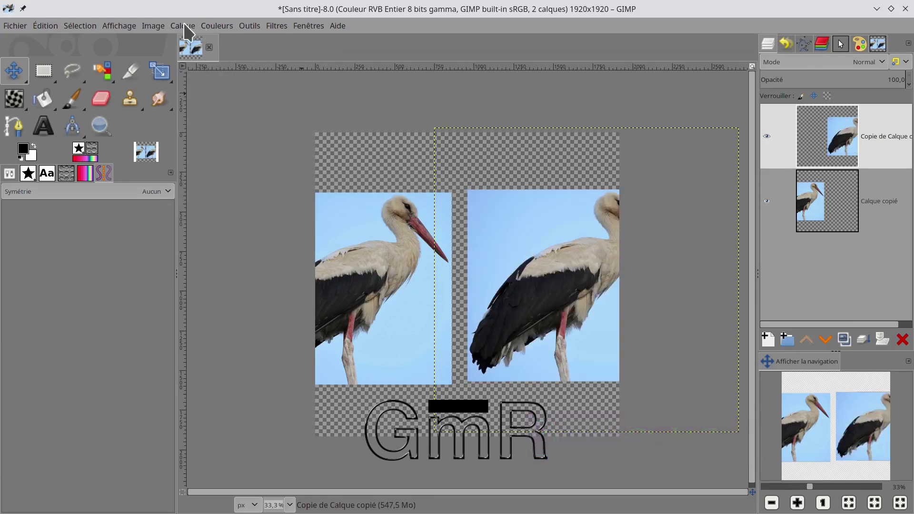
# - Flip the duplicated stork layer horizontally
pyautogui.click(180, 26)
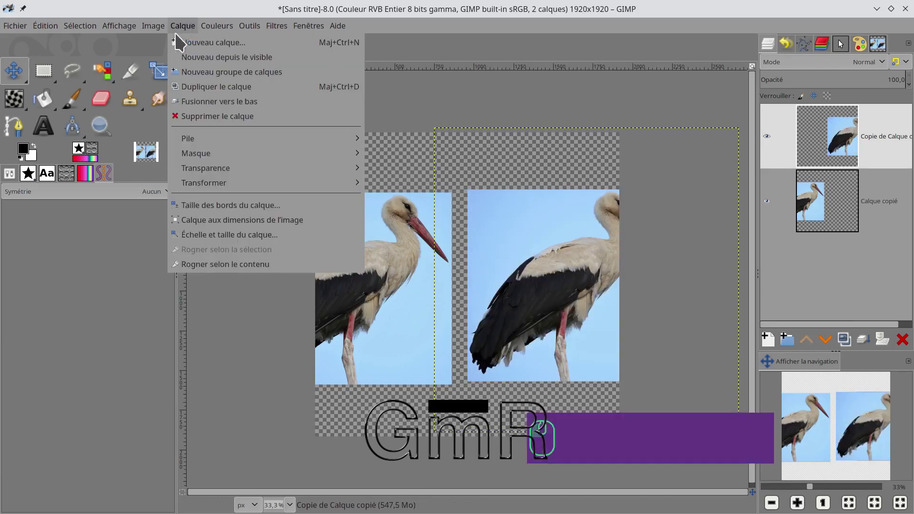
pyautogui.moveTo(205, 183)
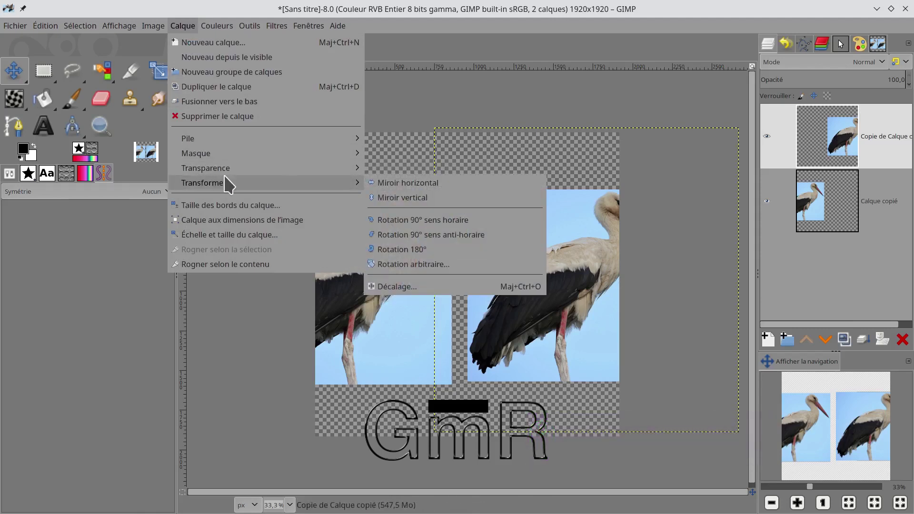
pyautogui.click(435, 184)
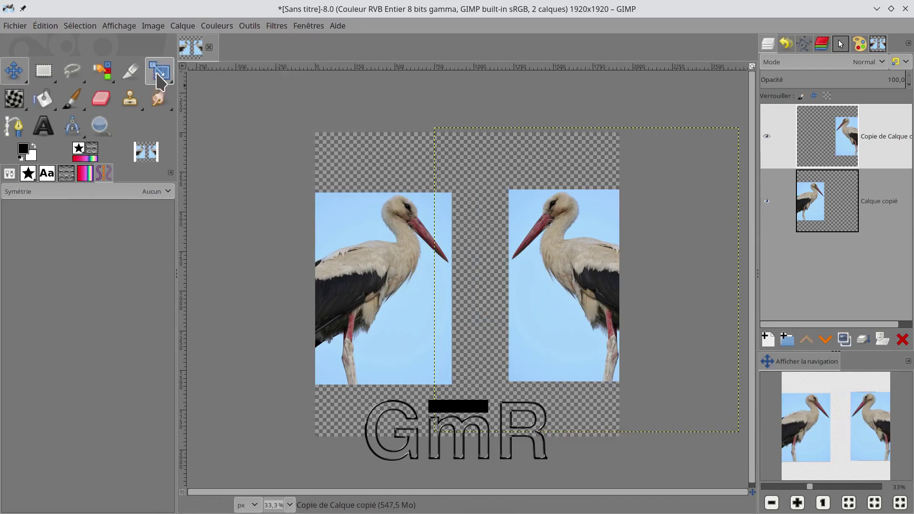
# - Move the flipped copy and the original stork layer toward the canvas centre so the two storks face each other at the same height
pyautogui.moveTo(536, 245); pyautogui.dragTo(497, 258)
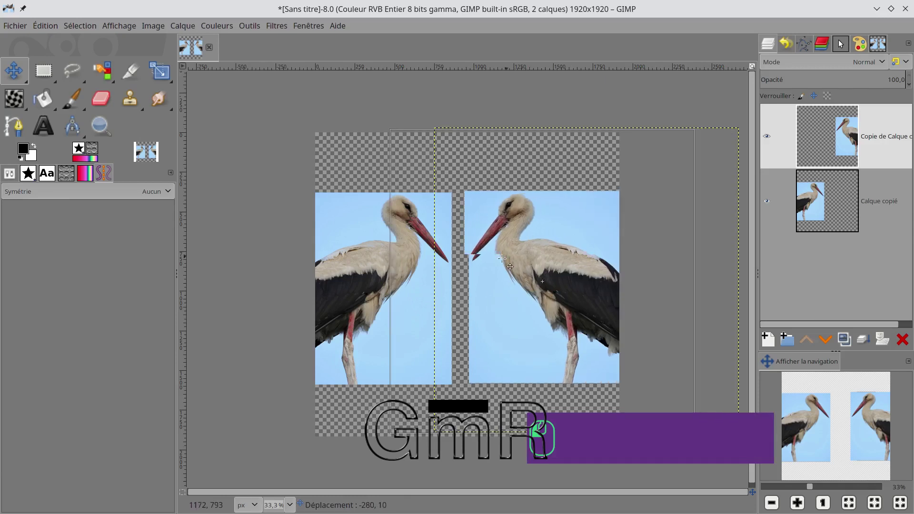
pyautogui.click(827, 220)
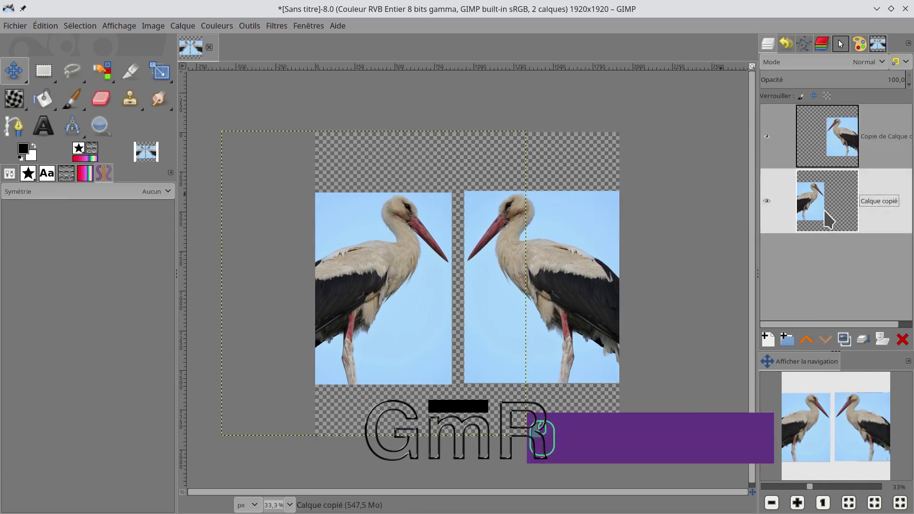
pyautogui.moveTo(418, 257); pyautogui.dragTo(426, 255)
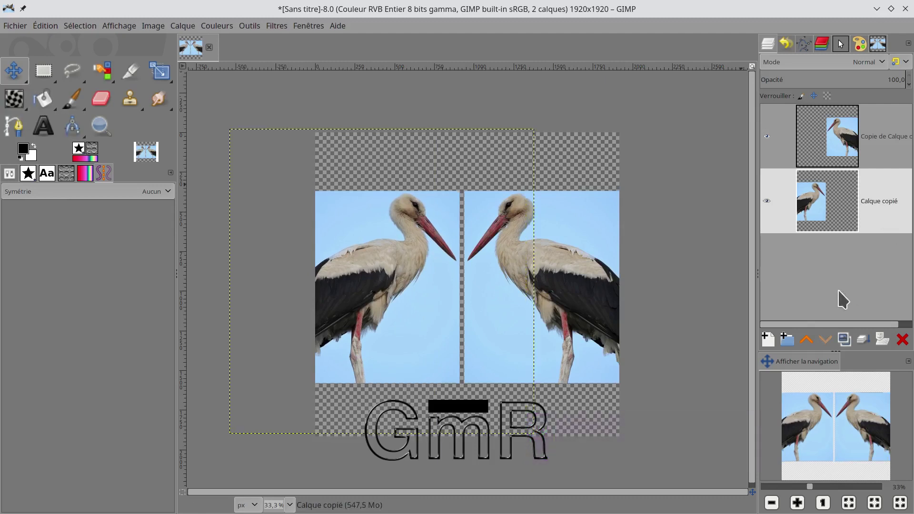
# - Add a white 1920 × 1920 px layer and place it beneath both stork layers
pyautogui.click(768, 338)
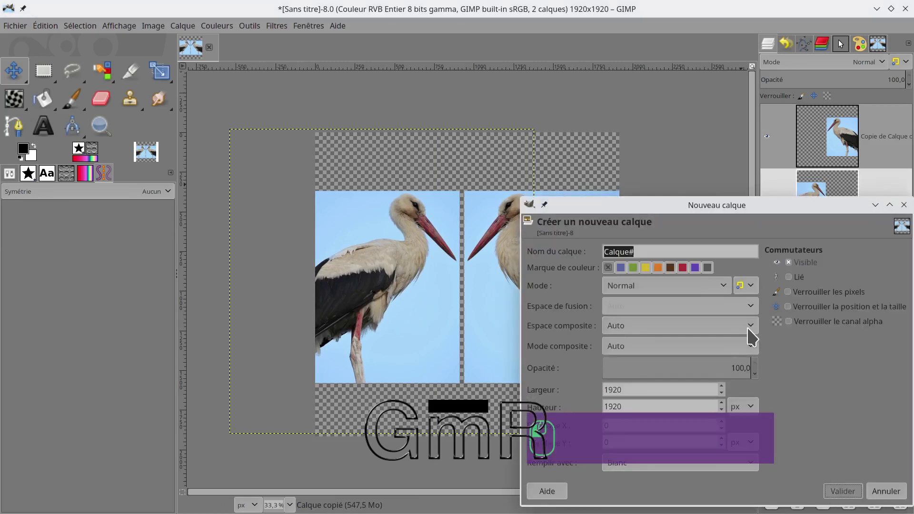
pyautogui.press('Return')
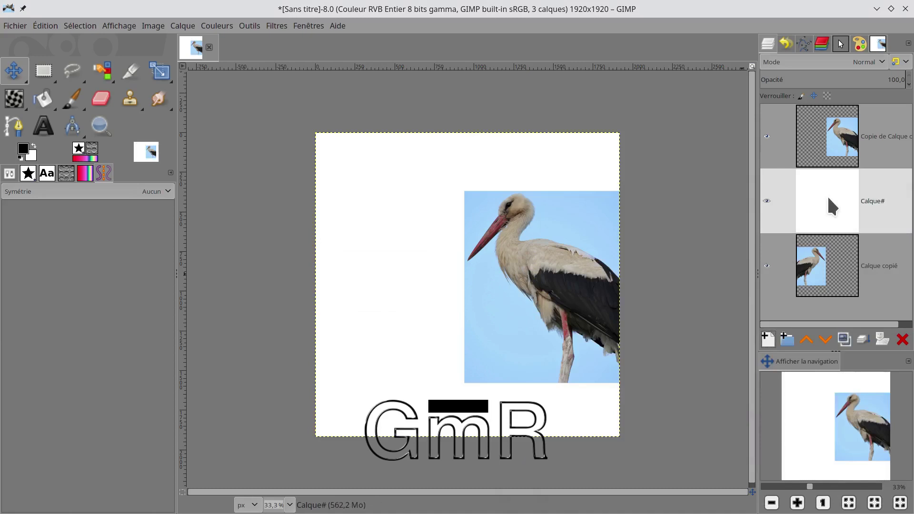
pyautogui.moveTo(829, 198); pyautogui.dragTo(837, 305)
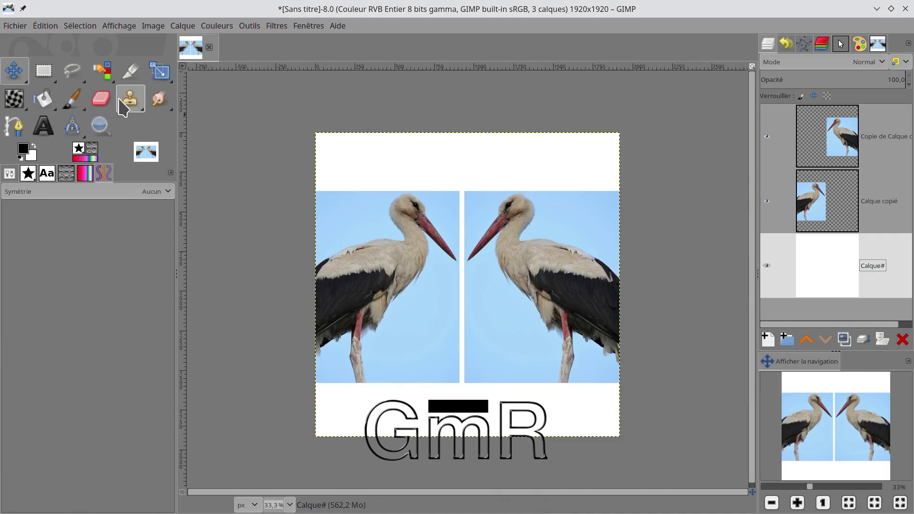
# - Fill the new background layer with the light sky blue sampled from the stork photo
pyautogui.keyDown('ctrl'); pyautogui.click(422, 323); pyautogui.keyUp('ctrl')
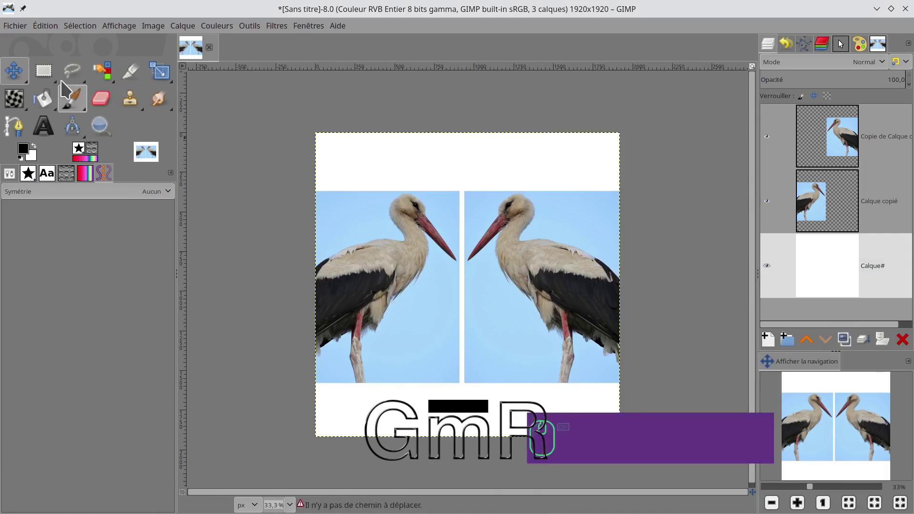
pyautogui.click(43, 98)
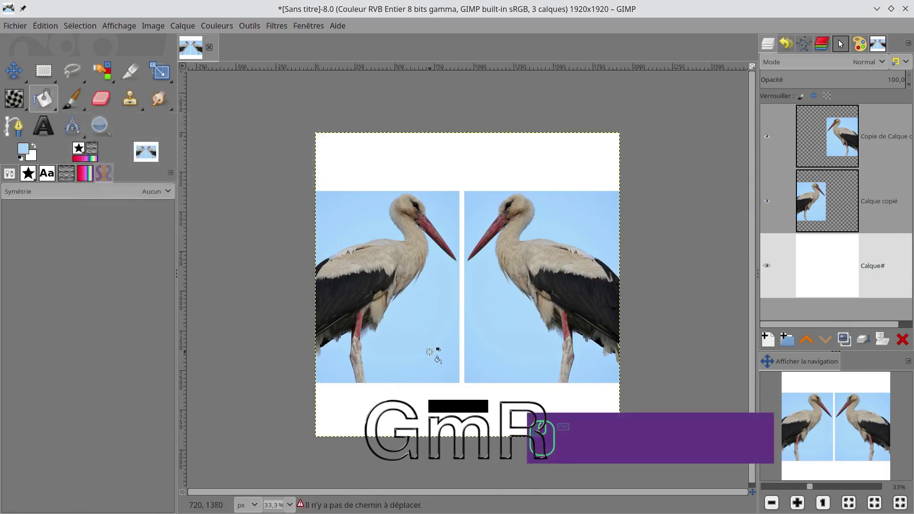
pyautogui.moveTo(24, 157); pyautogui.dragTo(466, 419)
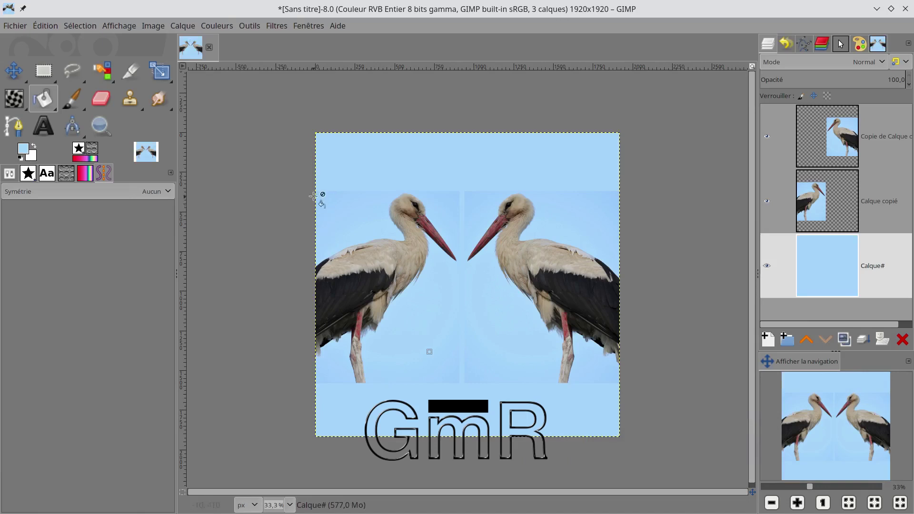
# - Set the Eraser to 51 opacity with the soft round 2. Hardness 050 brush
pyautogui.click(100, 100)
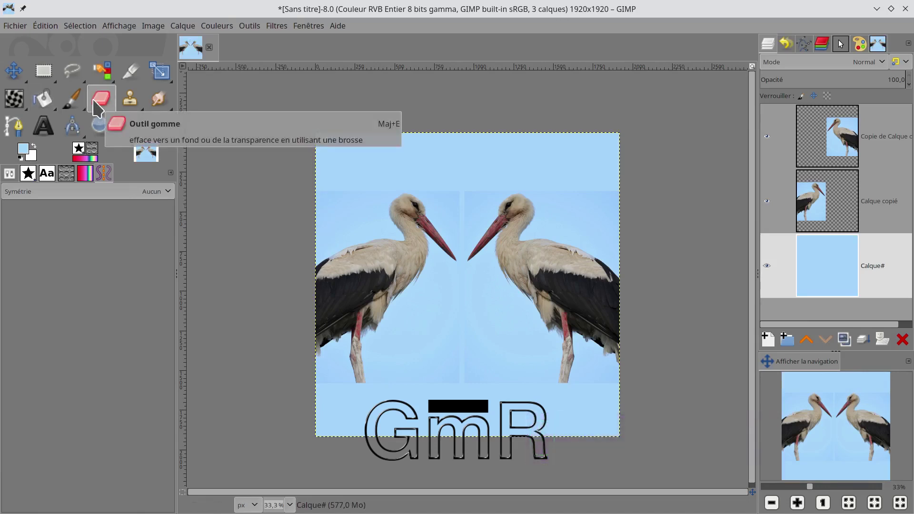
pyautogui.click(131, 106)
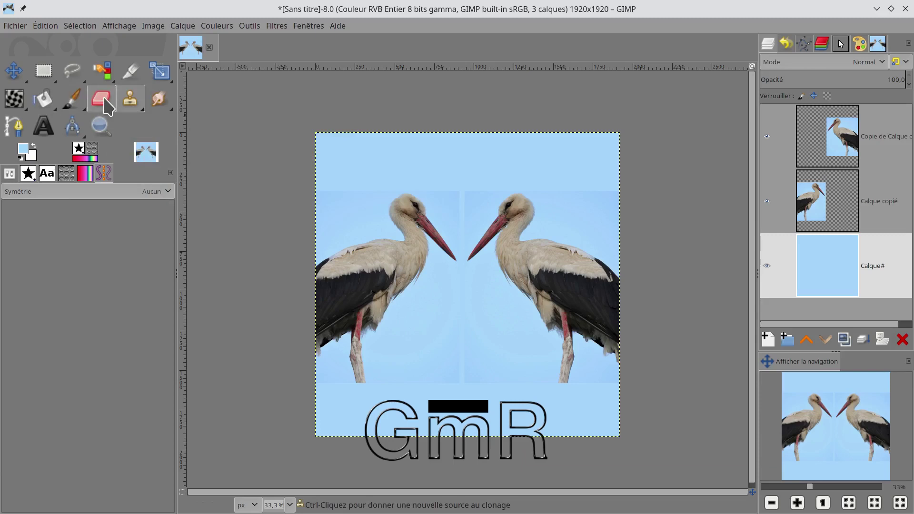
pyautogui.click(105, 101)
pyautogui.click(10, 177)
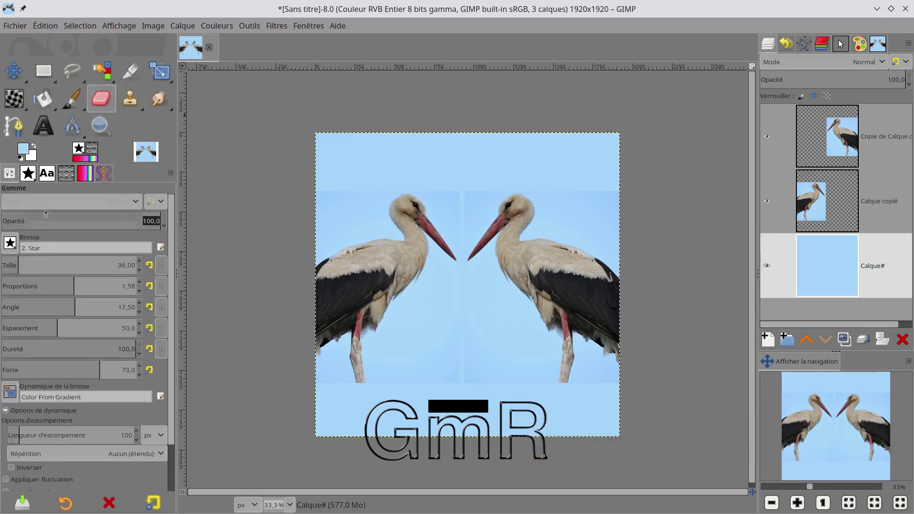
pyautogui.click(83, 222)
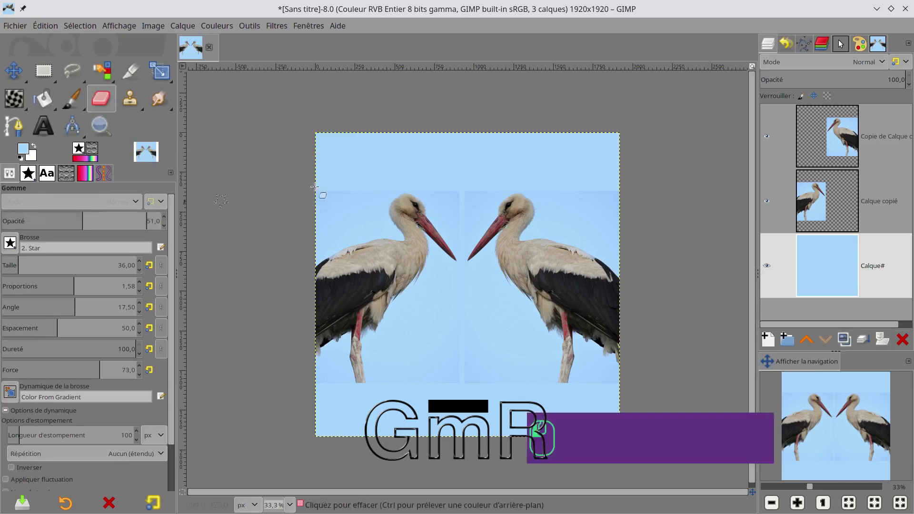
pyautogui.click(30, 172)
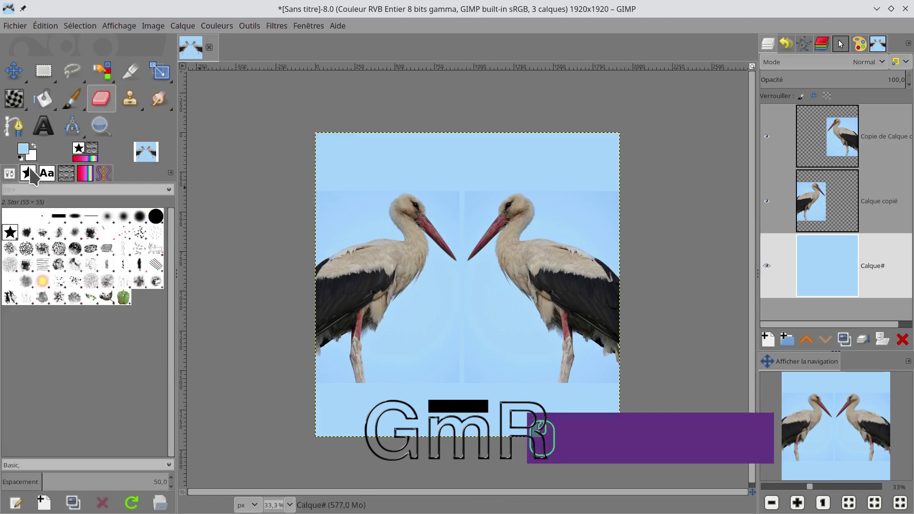
pyautogui.click(124, 219)
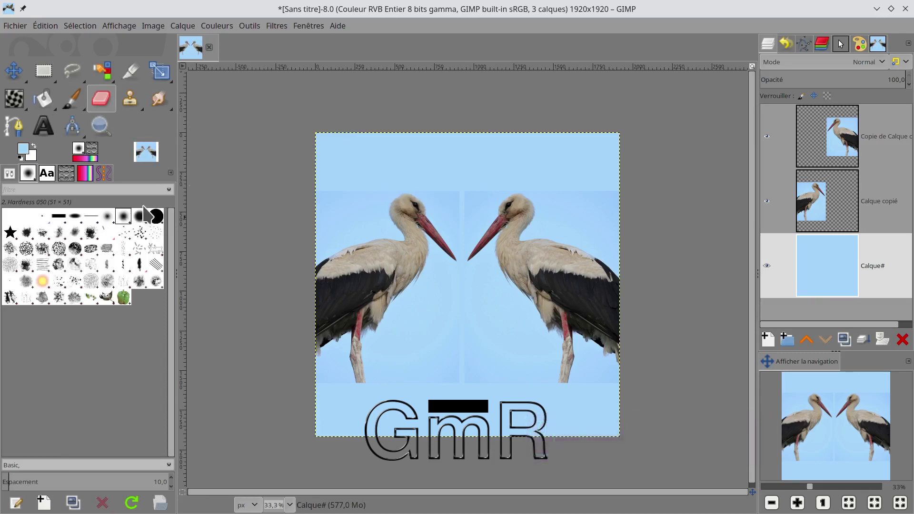
pyautogui.click(9, 173)
# - Try erasing along the upper edge of the original stork photo, undo the stroke, and select the original stork layer
pyautogui.moveTo(326, 188); pyautogui.dragTo(340, 189)
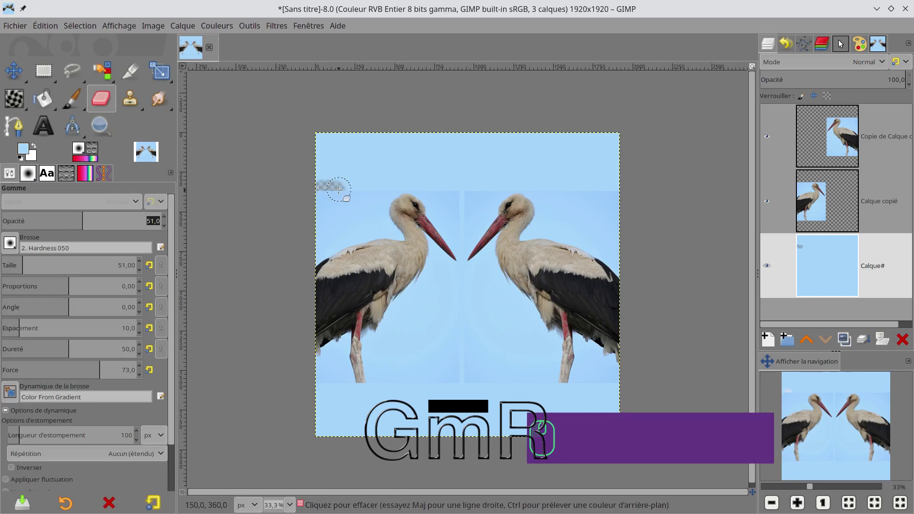
pyautogui.hotkey('ctrl', 'z')
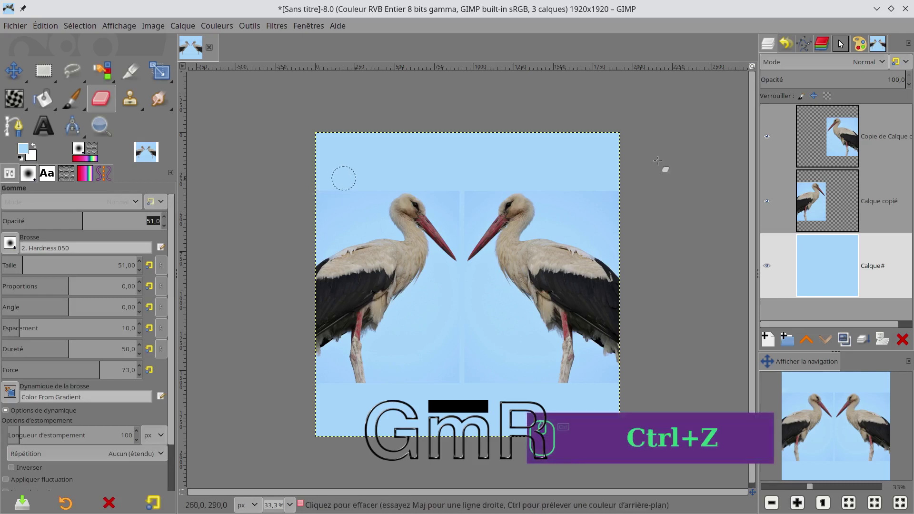
pyautogui.click(812, 206)
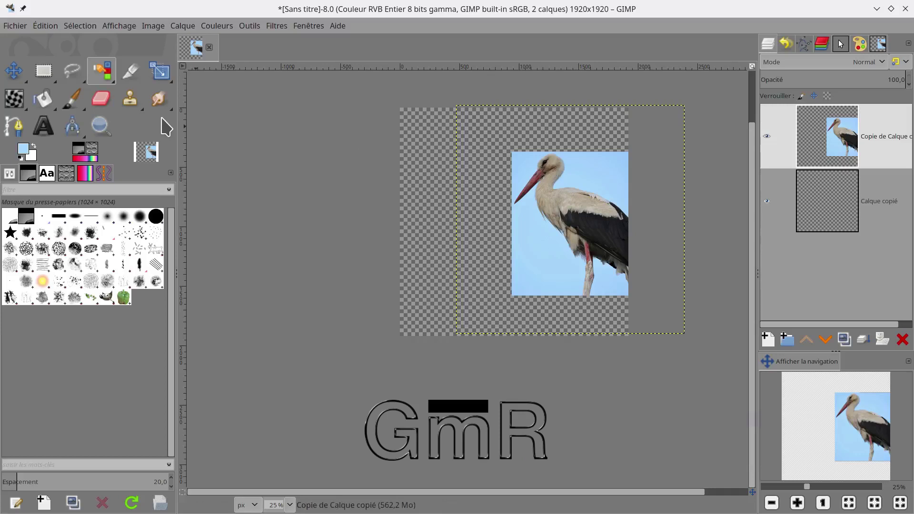
# - Move the flipped stork layer about 440 px left and 60 px down so the whole photo lies inside the canvas
pyautogui.click(104, 174)
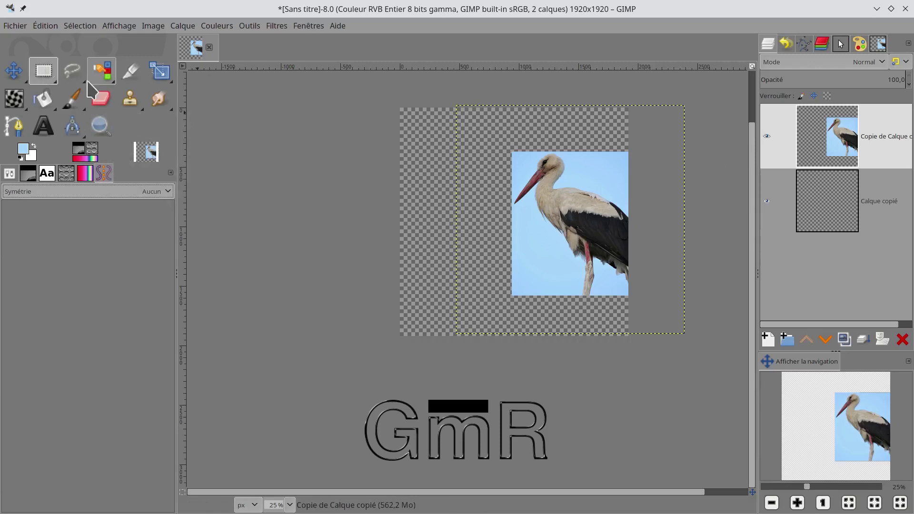
pyautogui.click(14, 70)
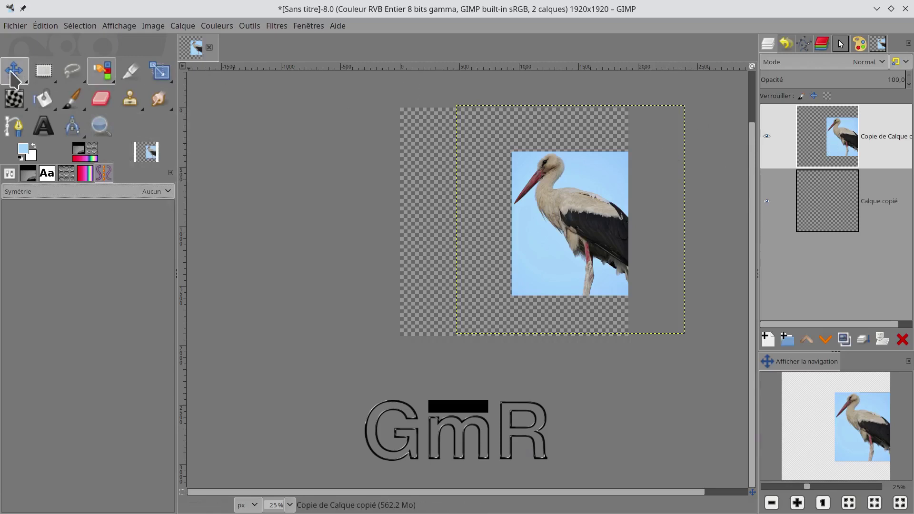
pyautogui.moveTo(550, 216); pyautogui.dragTo(498, 222)
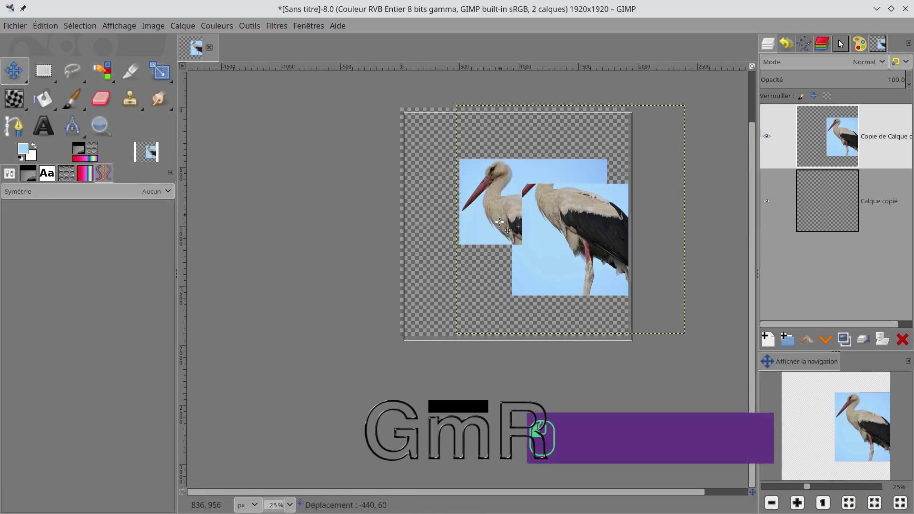
pyautogui.scroll(1, 557, 228)
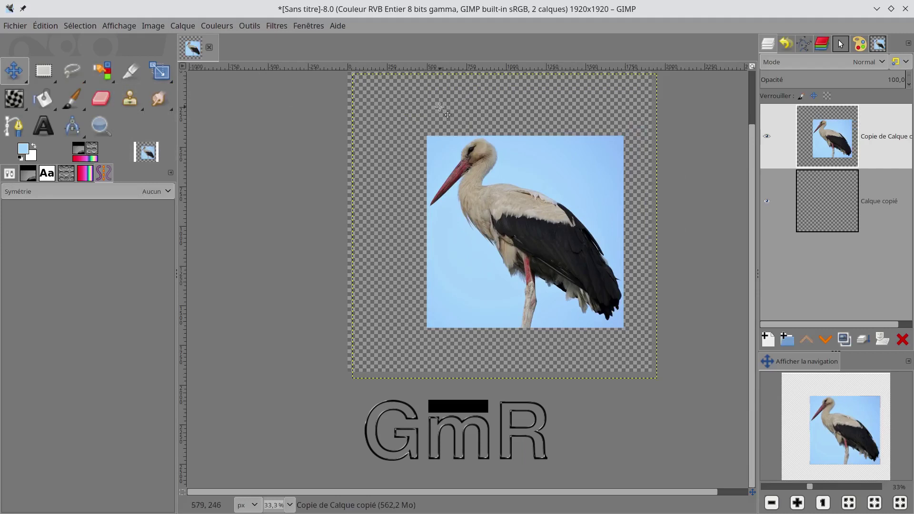
pyautogui.click(398, 135)
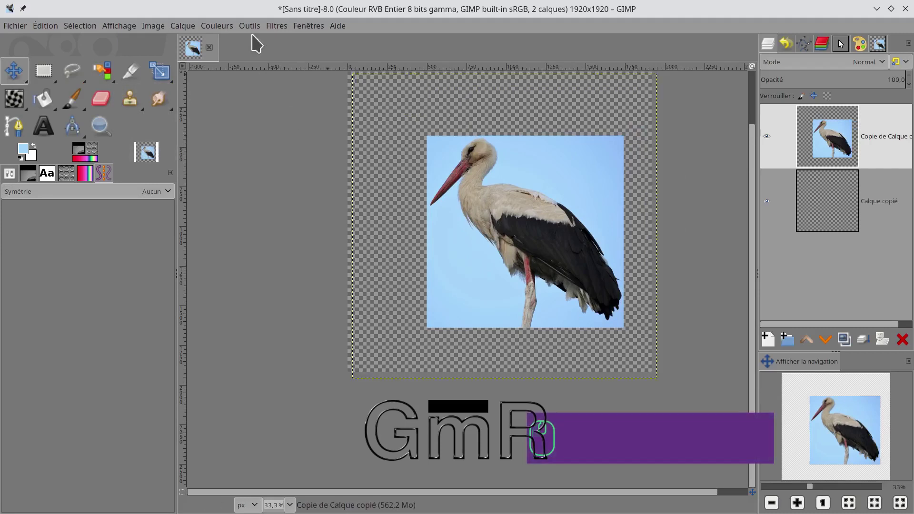
# - Crop the flipped stork layer to its content and copy it to the clipboard
pyautogui.click(181, 26)
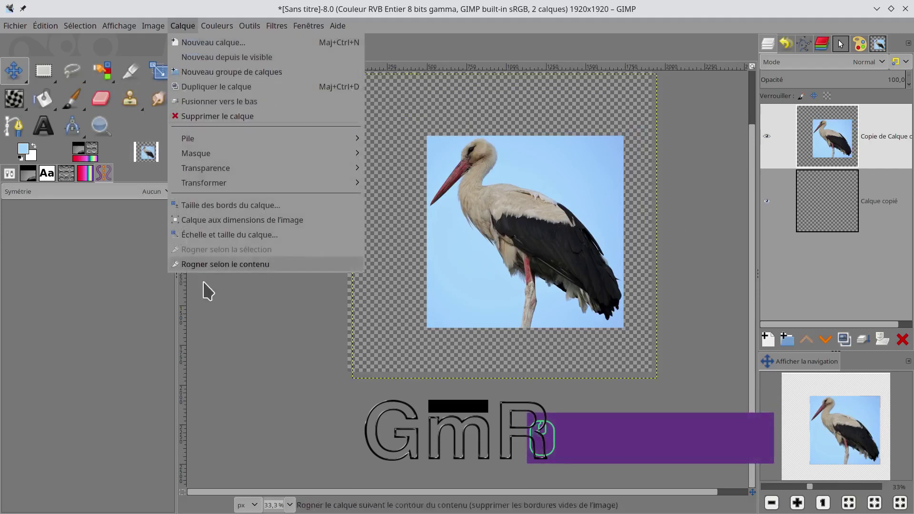
pyautogui.click(221, 265)
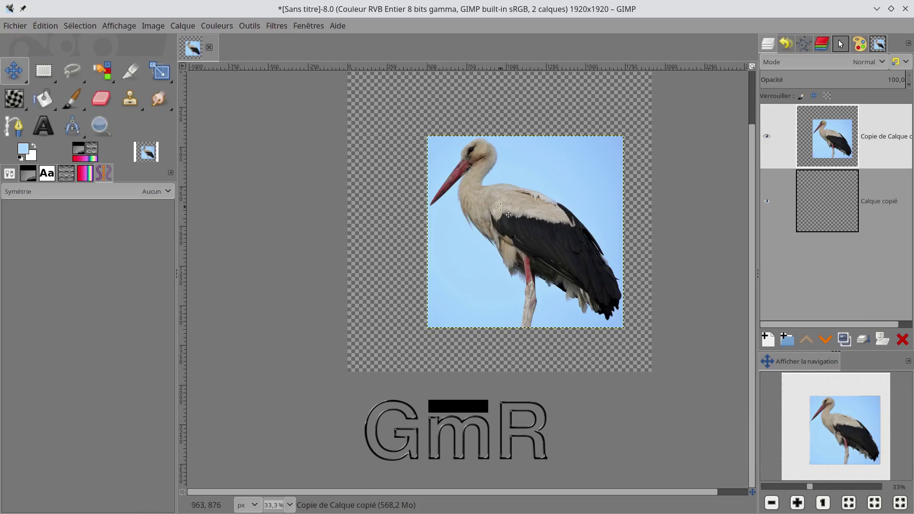
pyautogui.click(826, 148)
pyautogui.press('ctrl')
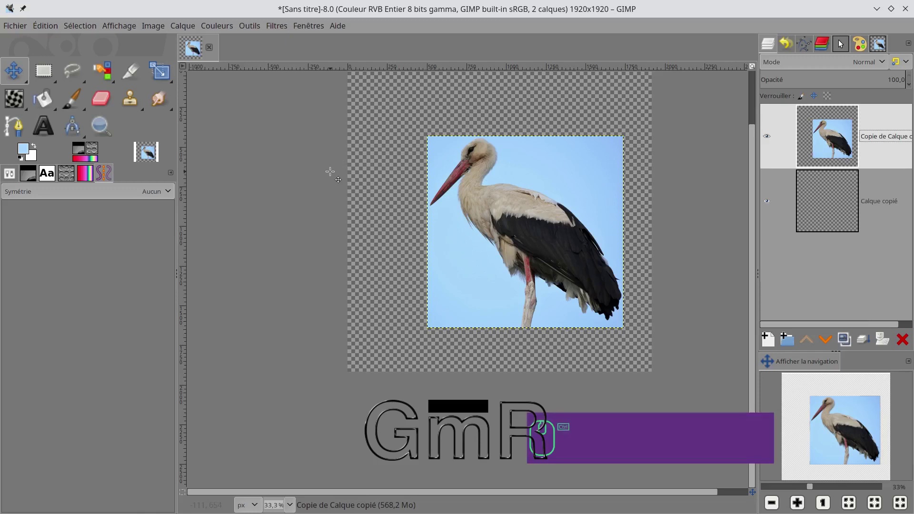
pyautogui.hotkey('ctrl', 'c')
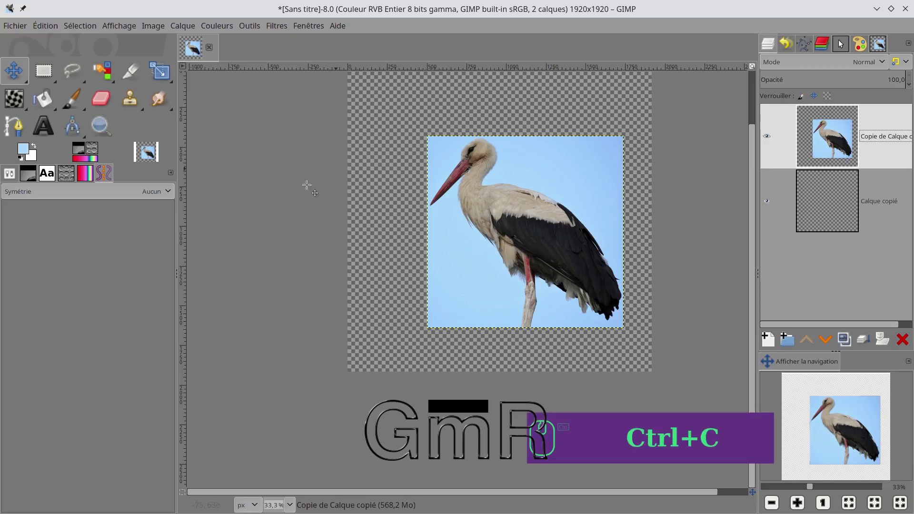
# - Paste the copied stork as a new brush named cigogne, with file name mybrush and spacing 25
pyautogui.rightClick(399, 189)
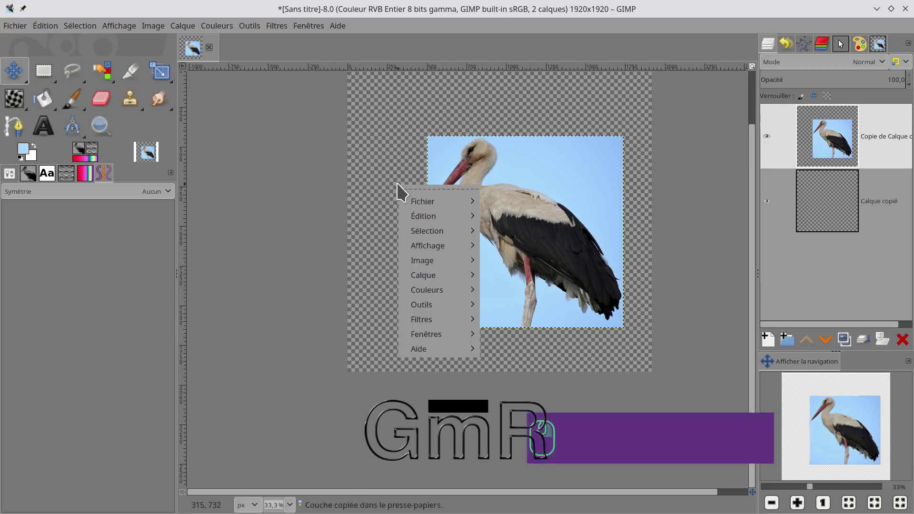
pyautogui.moveTo(428, 218)
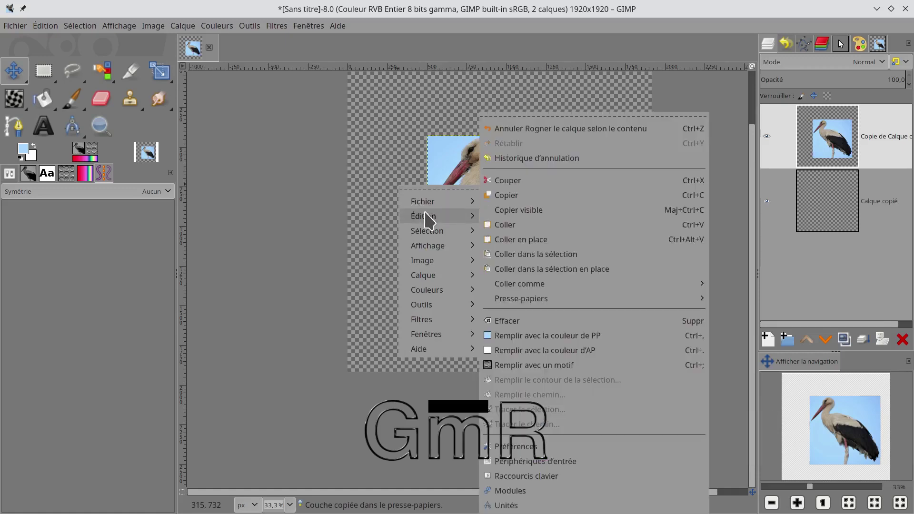
pyautogui.moveTo(544, 286)
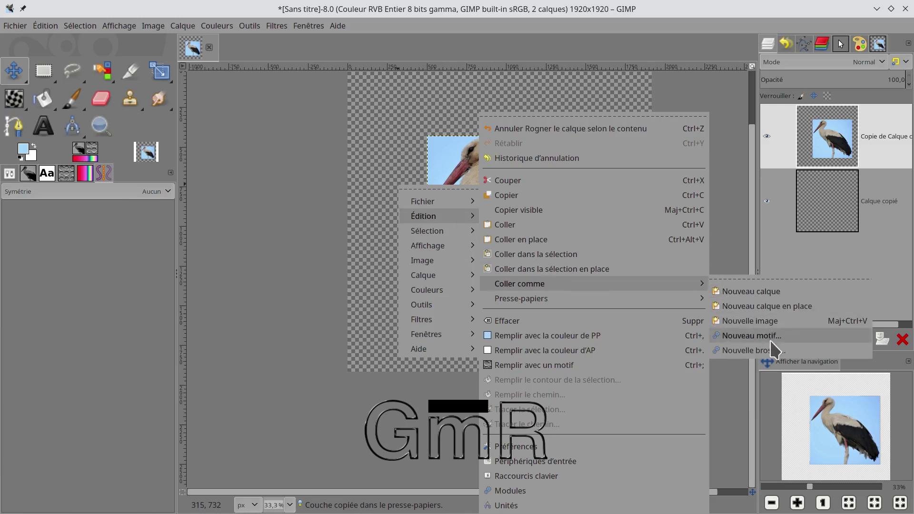
pyautogui.click(777, 352)
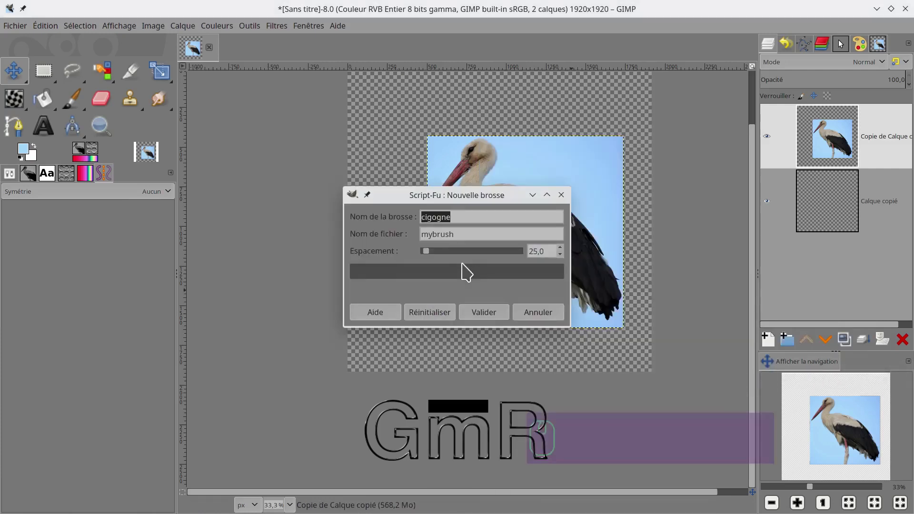
pyautogui.click(483, 312)
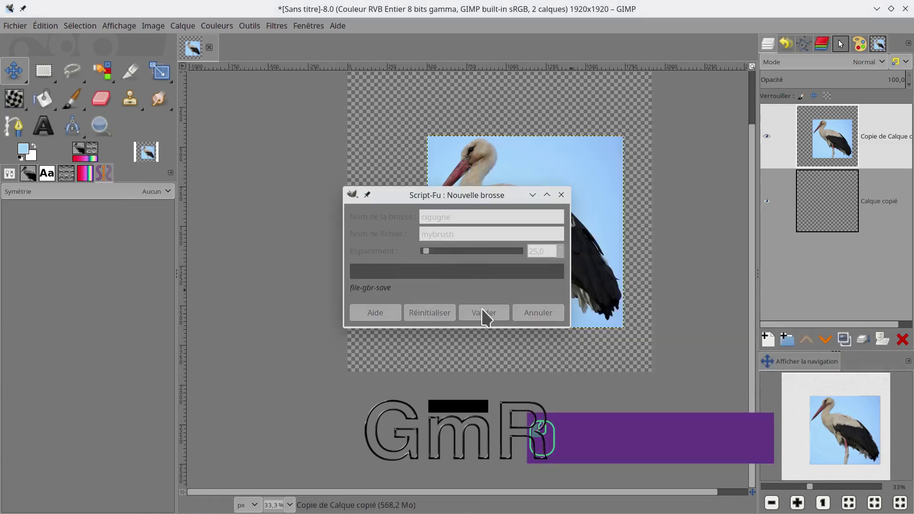
# - Set up the Paintbrush with the clipboard stork image as brush, hide the flipped stork layer, and select the Calque copié layer
pyautogui.click(30, 174)
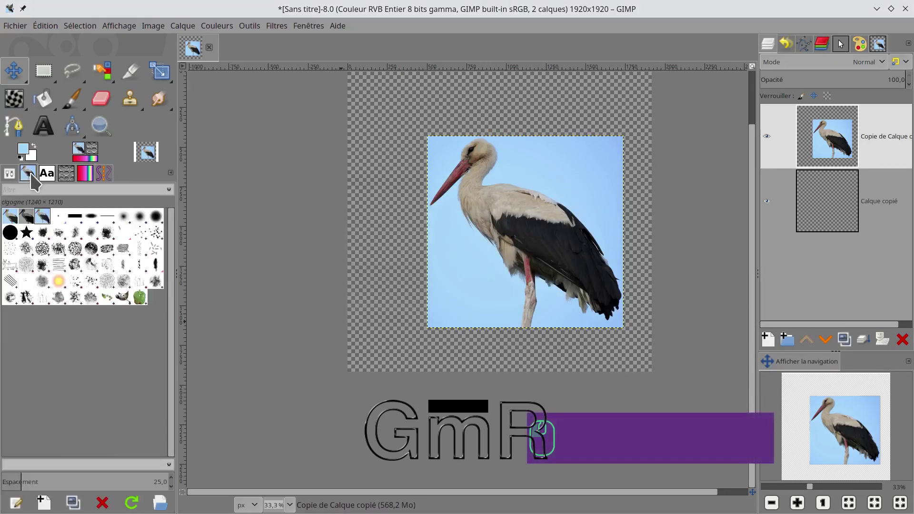
pyautogui.click(30, 218)
pyautogui.click(10, 217)
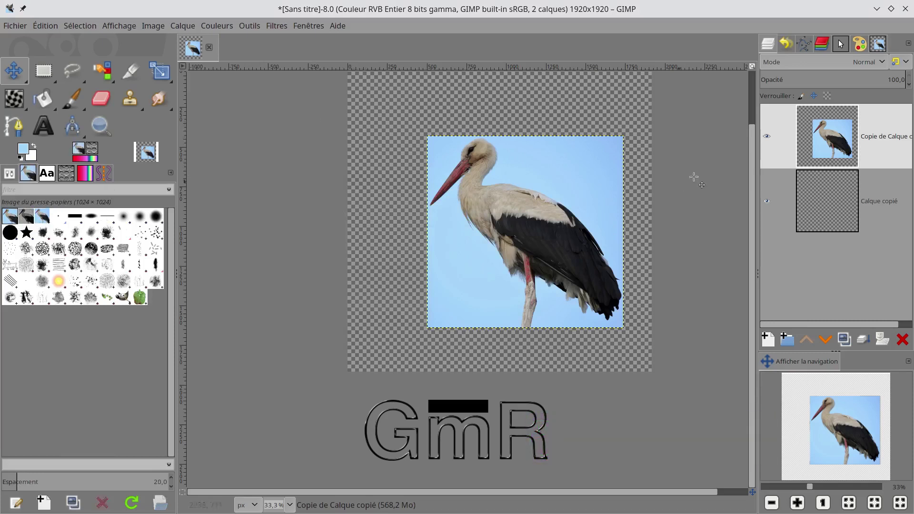
pyautogui.click(767, 137)
pyautogui.click(811, 204)
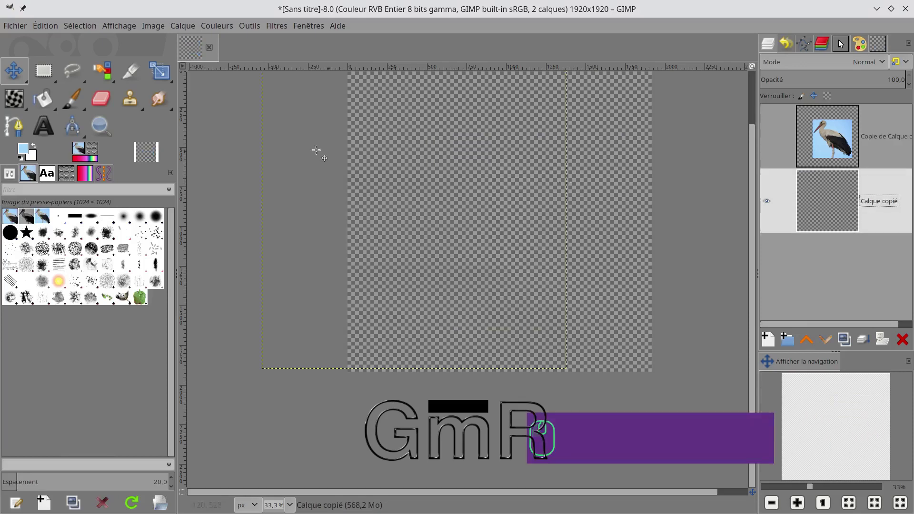
pyautogui.click(72, 98)
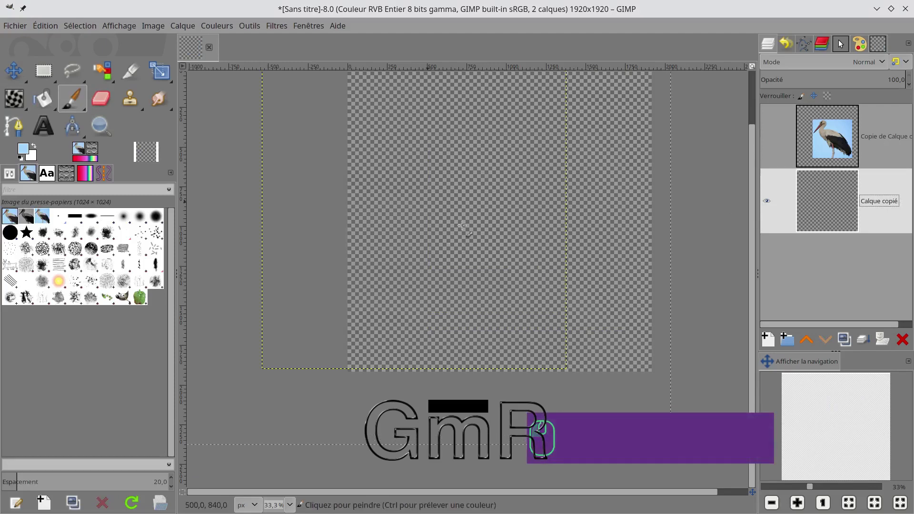
# - Try a full-size stamp of the stork brush, undo it, and stamp the stork once at size 75 in the canvas's upper part
pyautogui.click(591, 224)
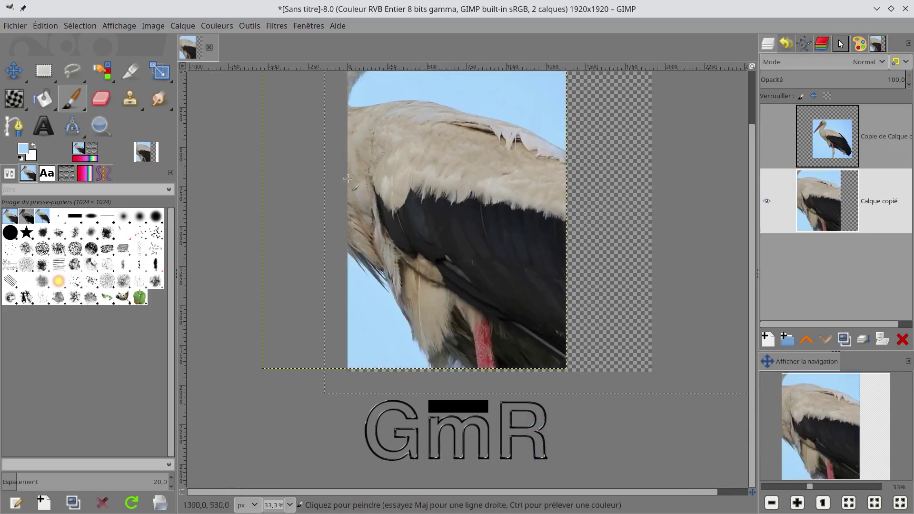
pyautogui.hotkey('ctrl', 'z')
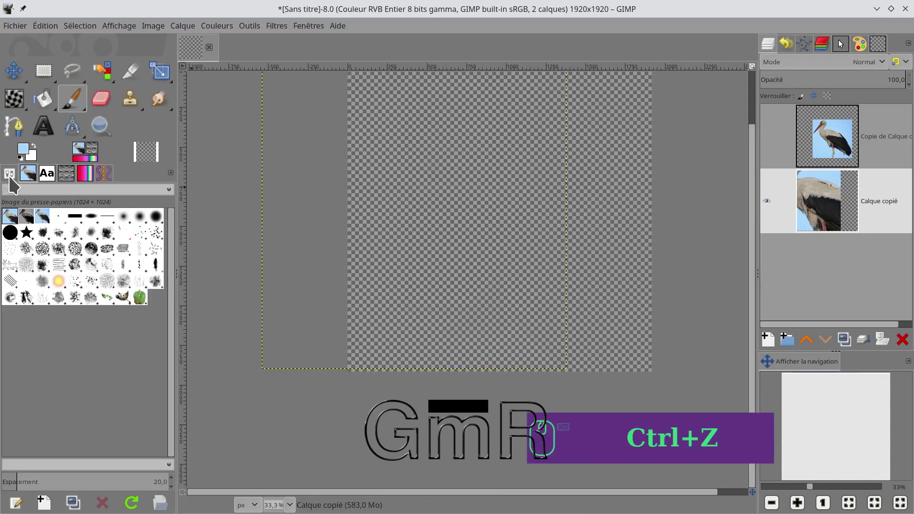
pyautogui.click(9, 174)
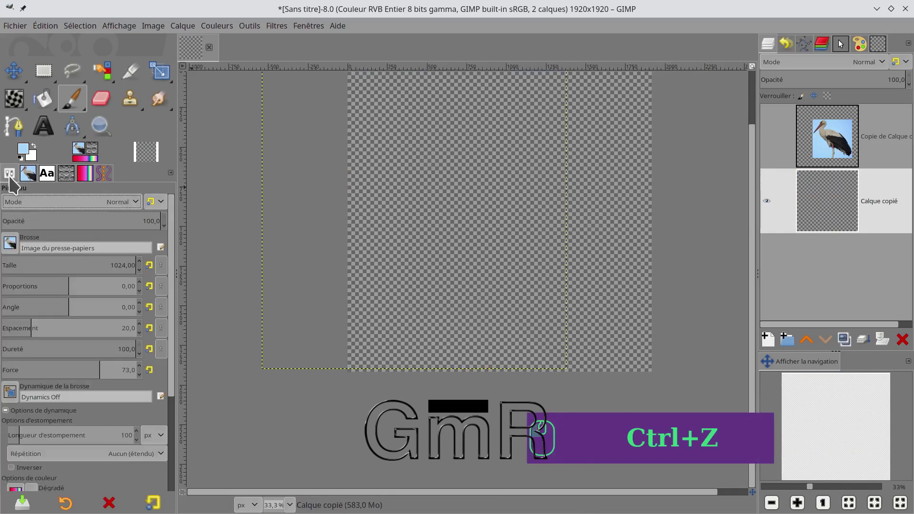
pyautogui.click(28, 263)
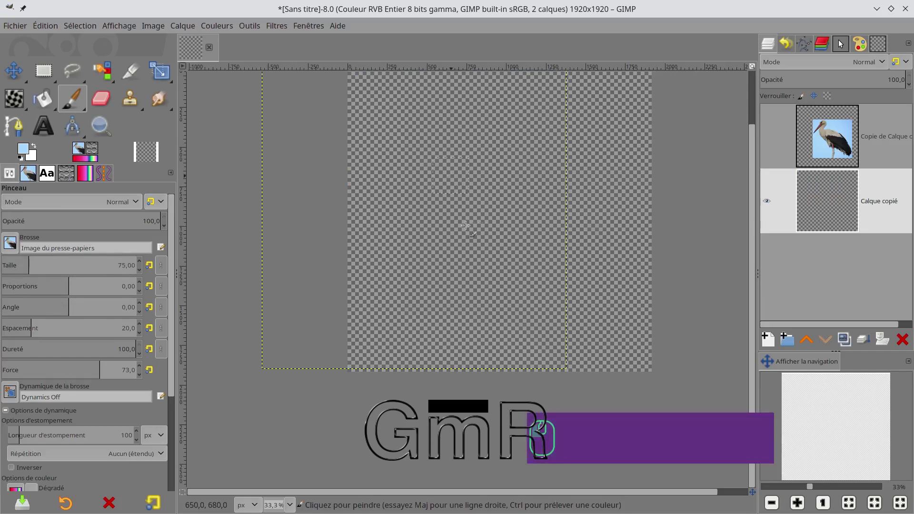
pyautogui.click(451, 175)
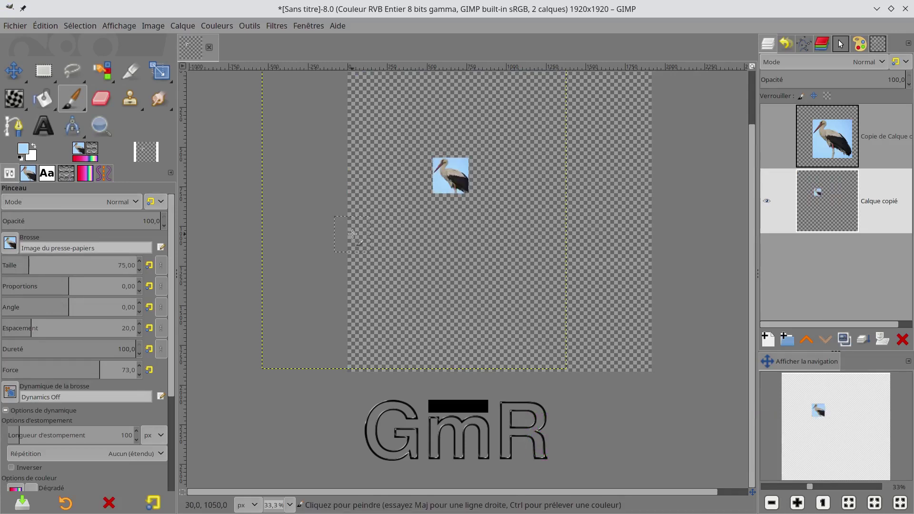
# - Enable Mirror symmetry painting with vertical symmetry only
pyautogui.click(108, 177)
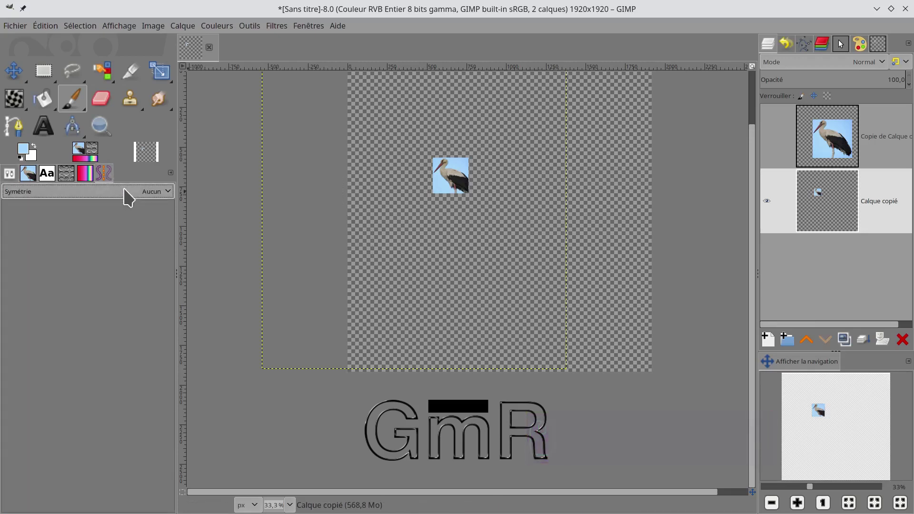
pyautogui.click(123, 193)
pyautogui.click(67, 215)
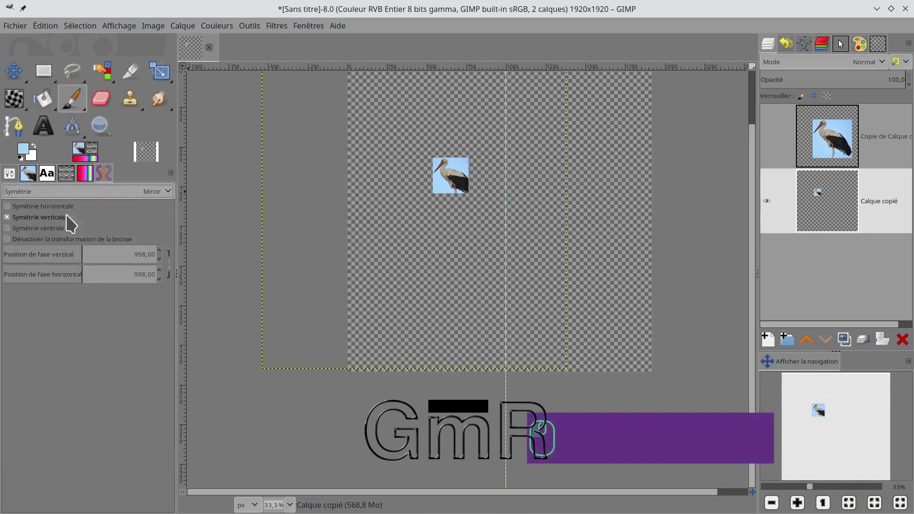
# - Set the brush size to 529 and stamp the stork once on the right side of the vertical symmetry axis
pyautogui.click(28, 173)
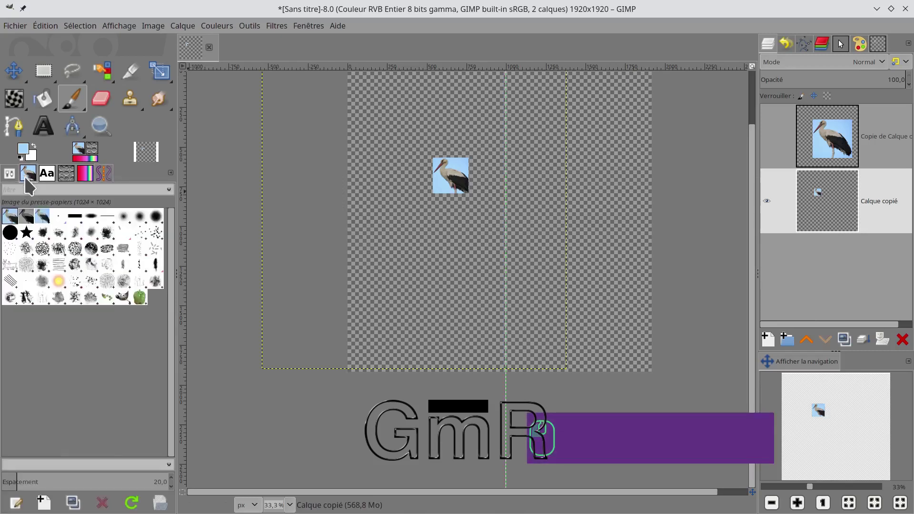
pyautogui.click(9, 174)
pyautogui.moveTo(30, 265); pyautogui.dragTo(46, 265)
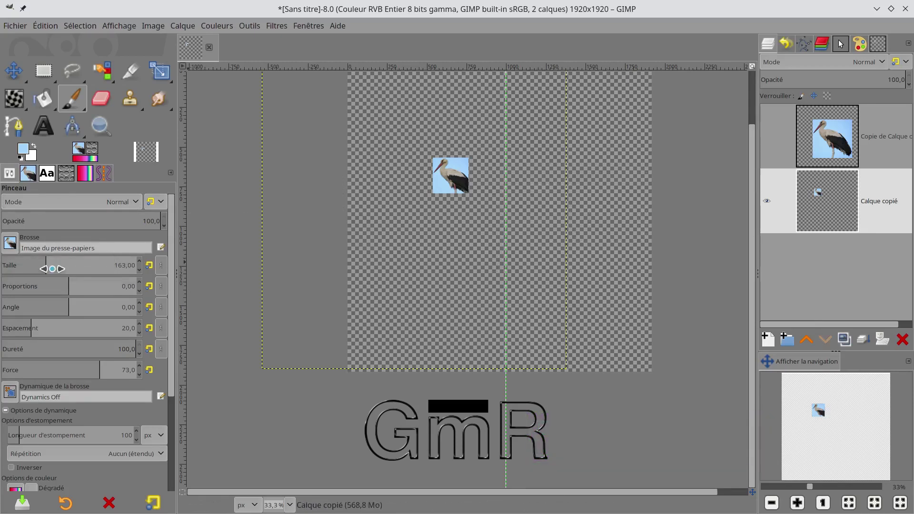
pyautogui.moveTo(52, 264); pyautogui.dragTo(67, 265)
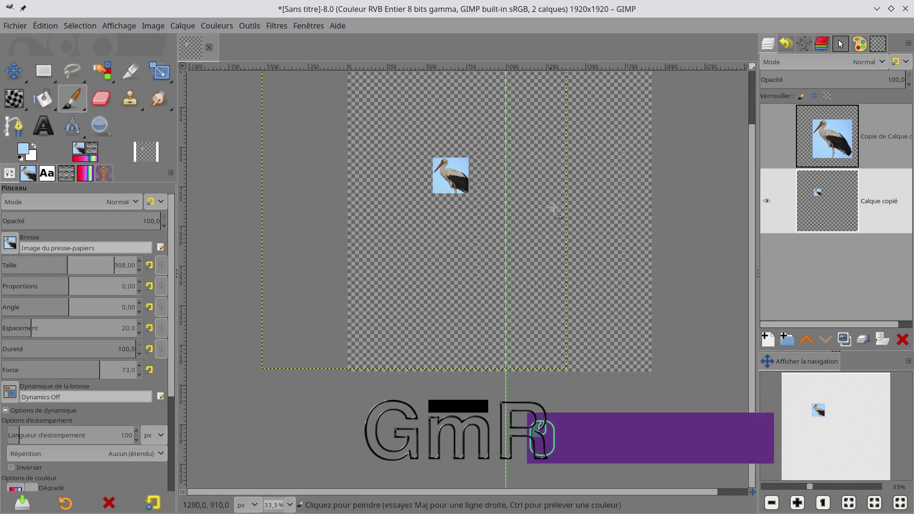
pyautogui.moveTo(85, 262); pyautogui.dragTo(93, 263)
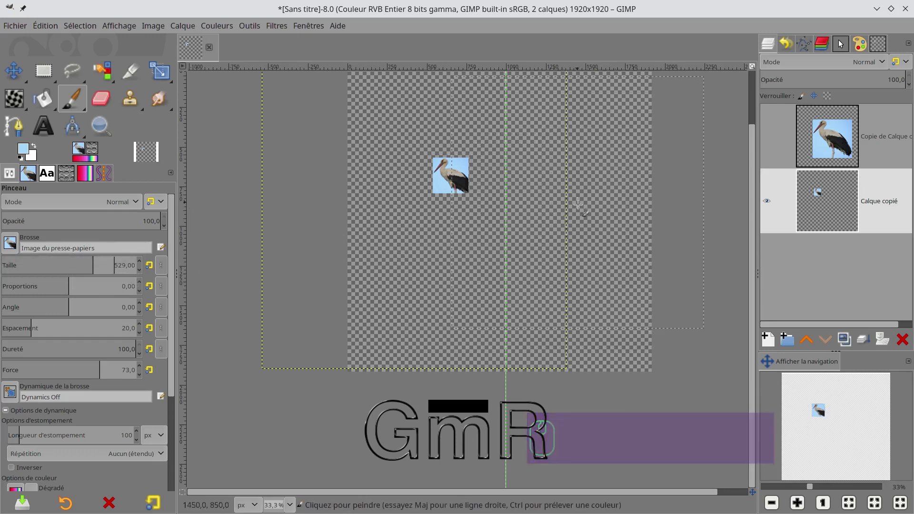
pyautogui.click(632, 223)
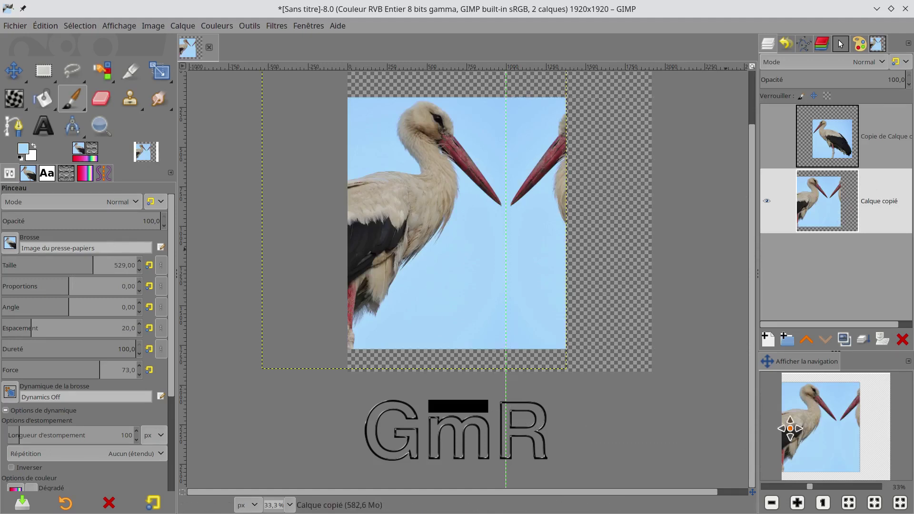
# - Replace both layers with a new white-filled 1920 × 1920 layer and stamp the mirrored stork pair on it, at about x 1810, y 980
pyautogui.click(903, 340)
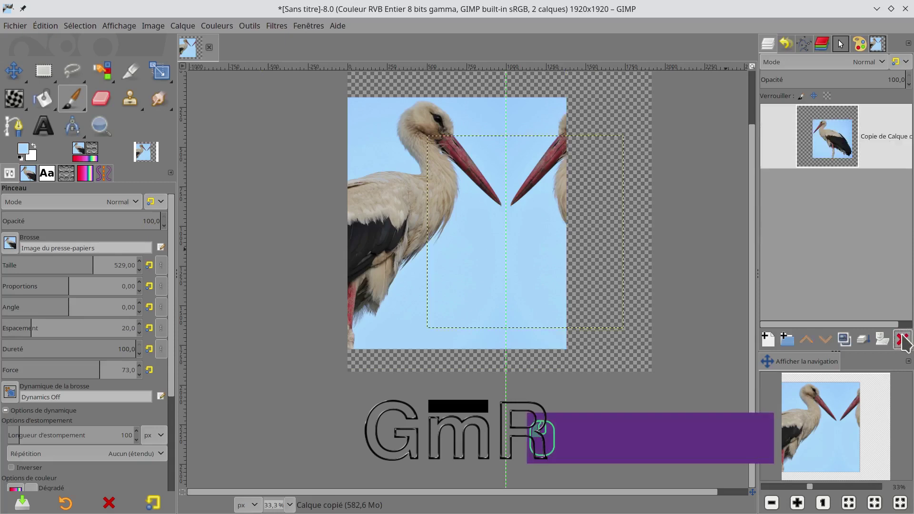
pyautogui.click(902, 340)
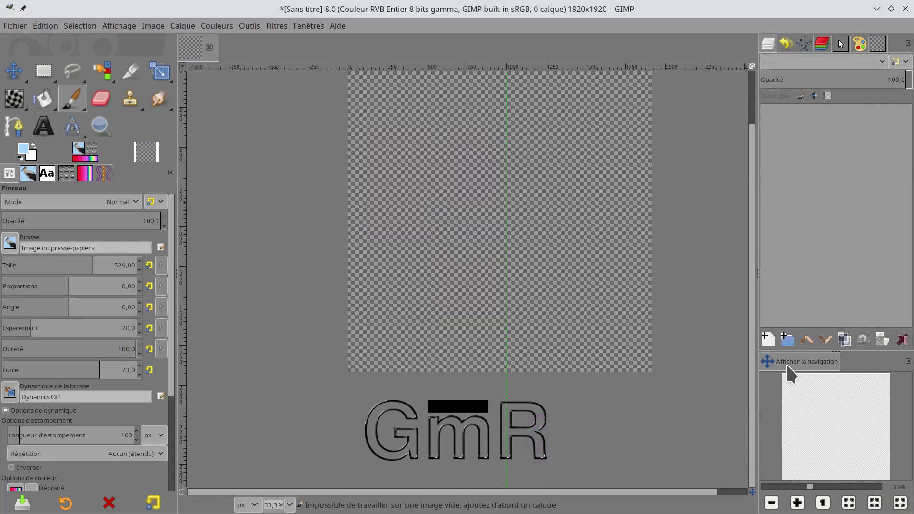
pyautogui.click(769, 344)
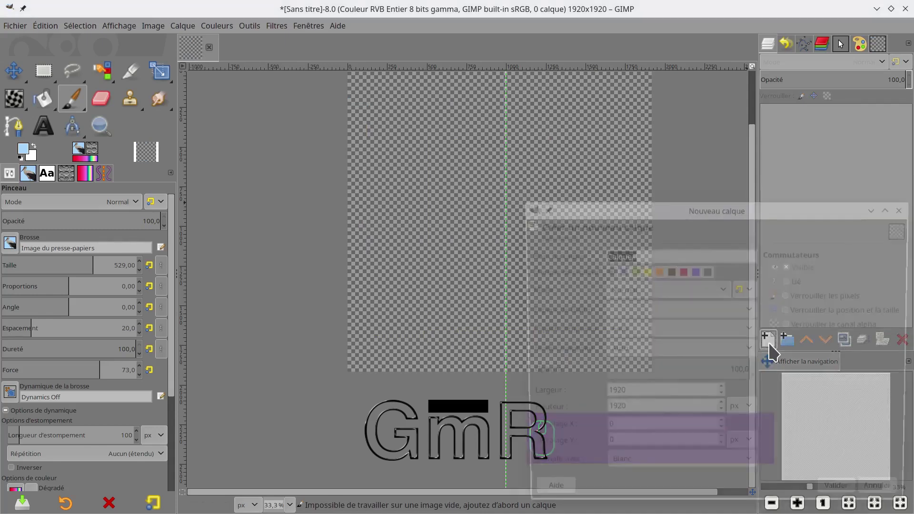
pyautogui.click(843, 493)
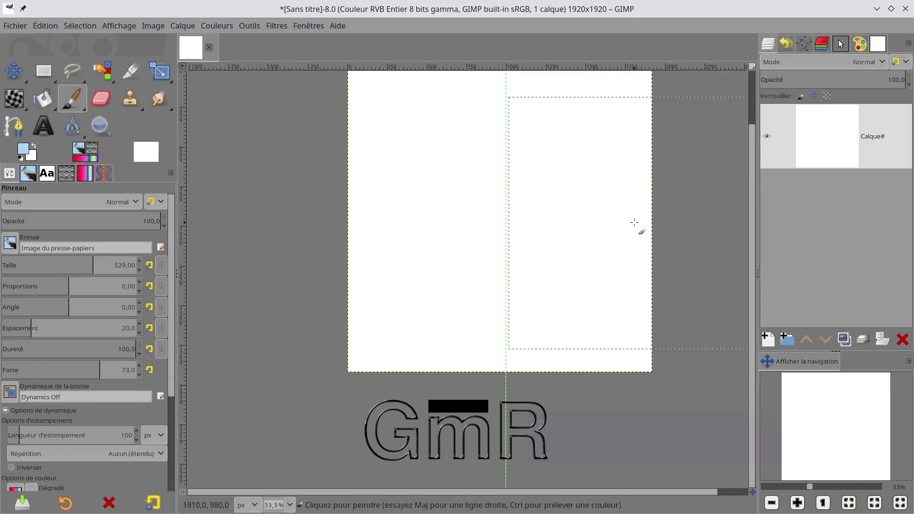
pyautogui.click(635, 223)
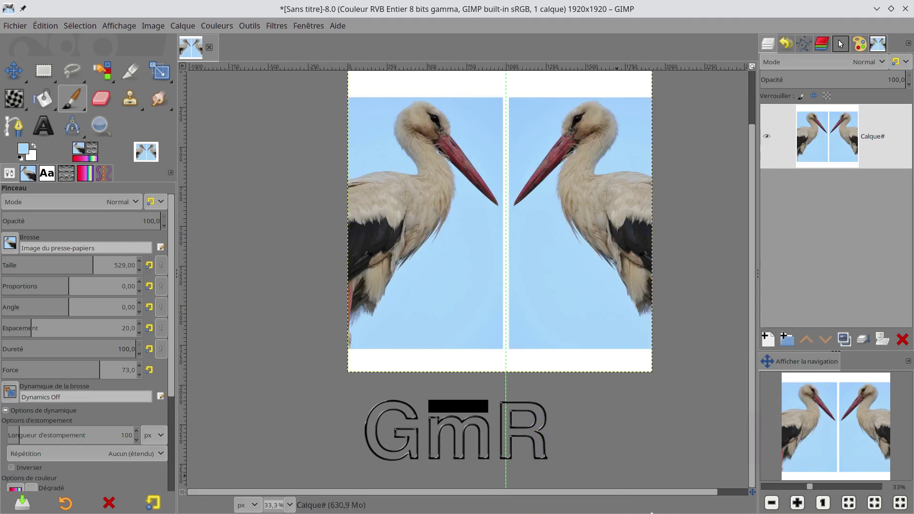